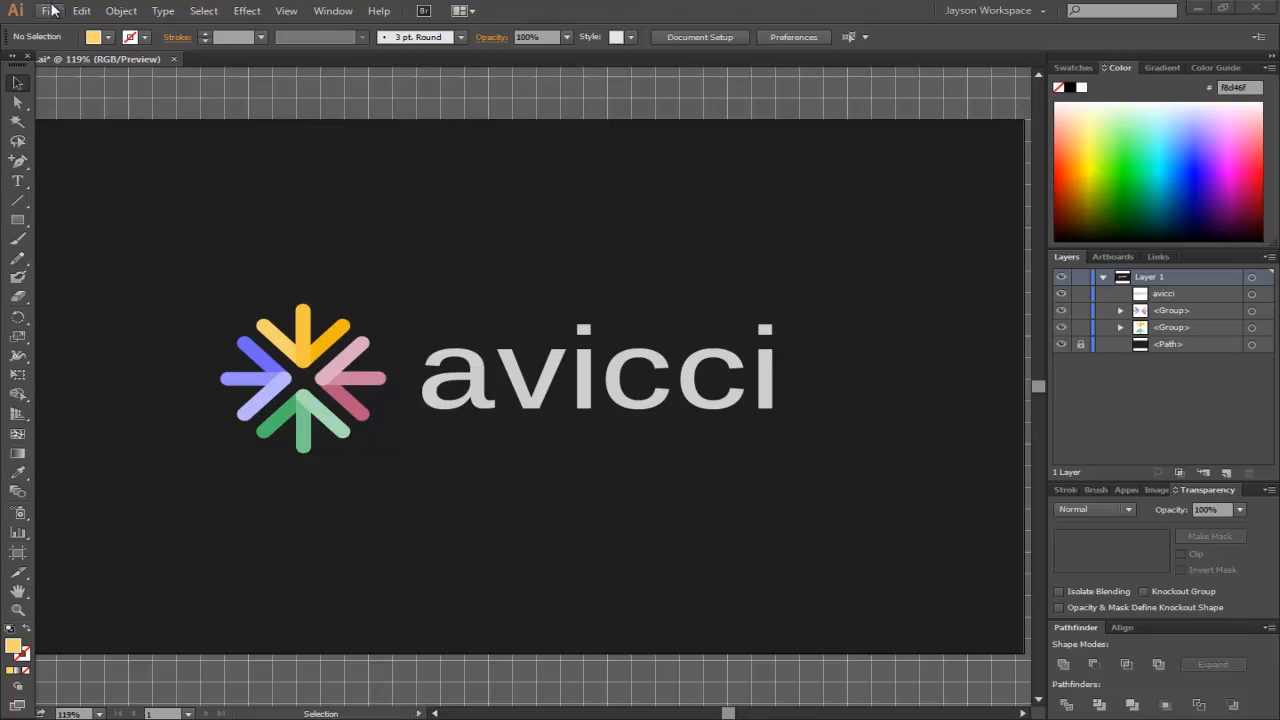
# - Create a new Web document sized 960 x 560 px
pyautogui.click(52, 12)
pyautogui.click(78, 30)
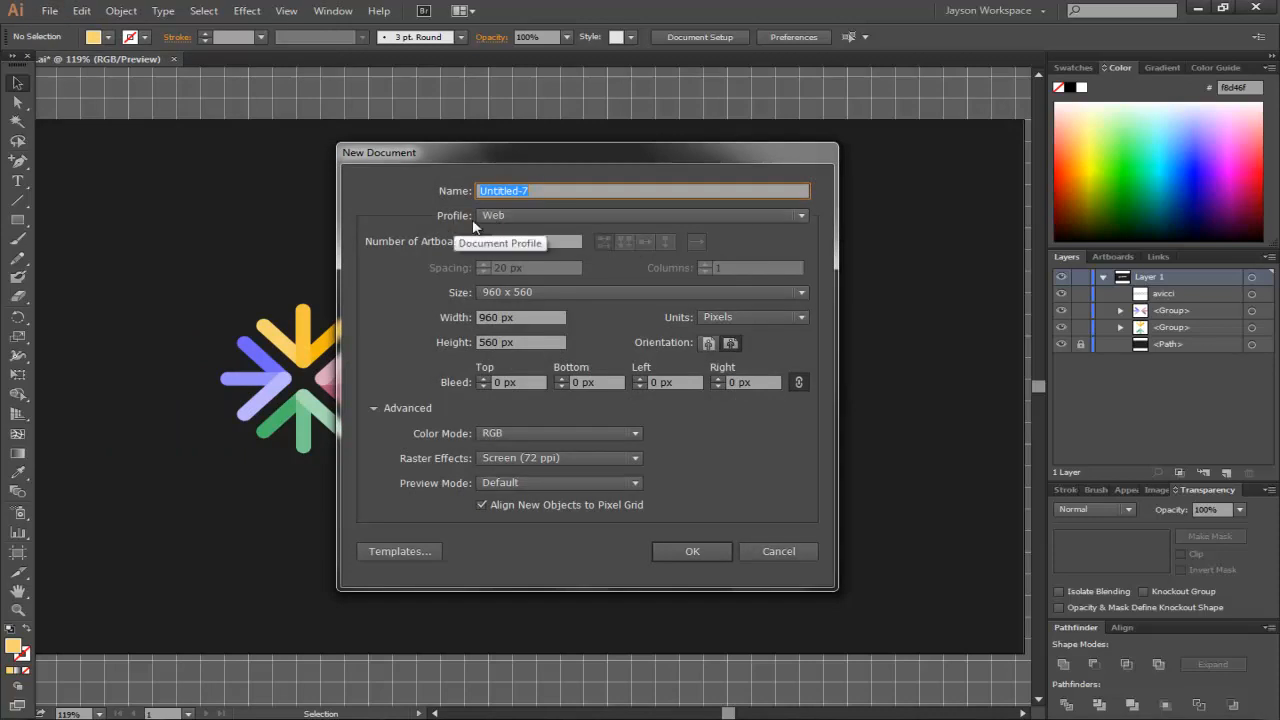
pyautogui.click(510, 288)
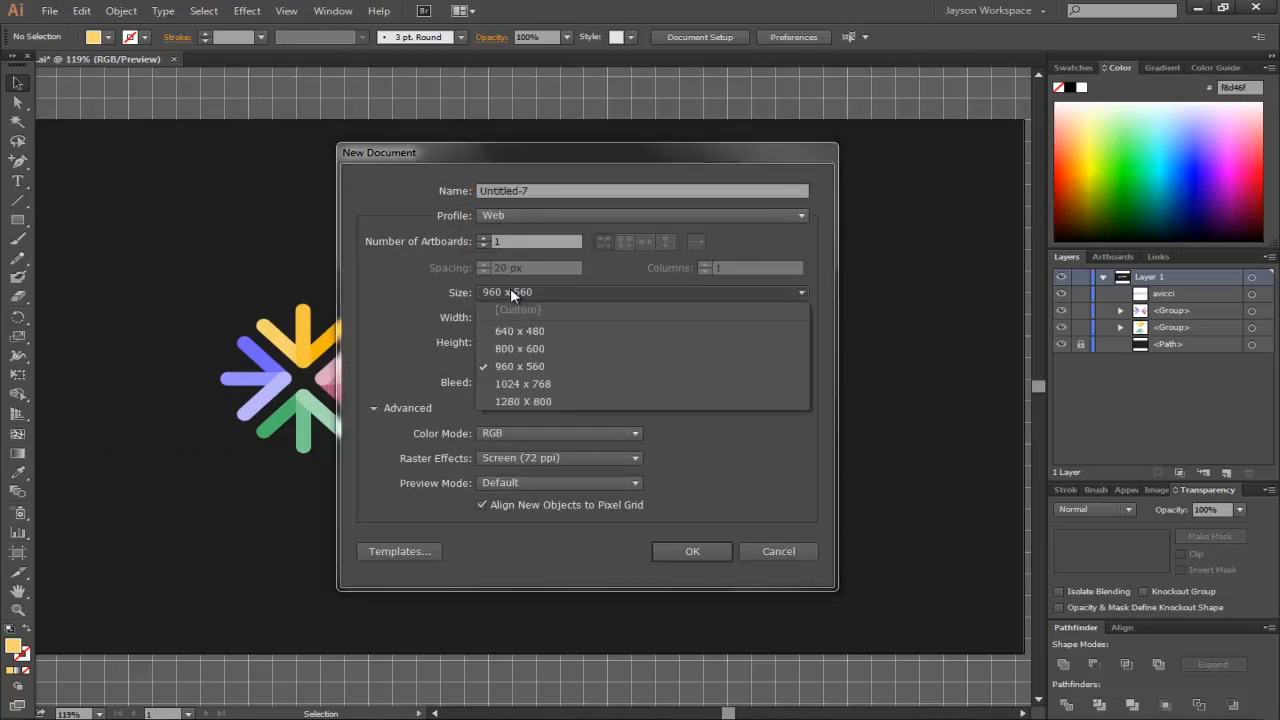
pyautogui.click(505, 370)
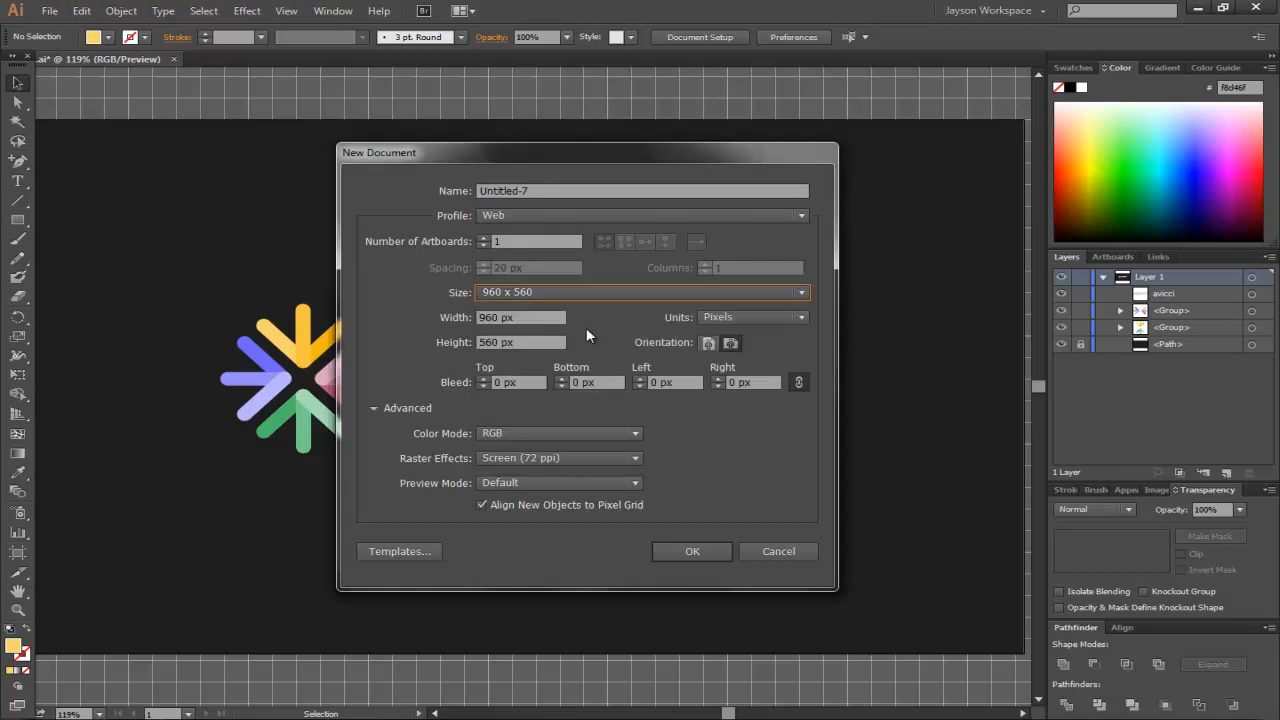
pyautogui.click(375, 408)
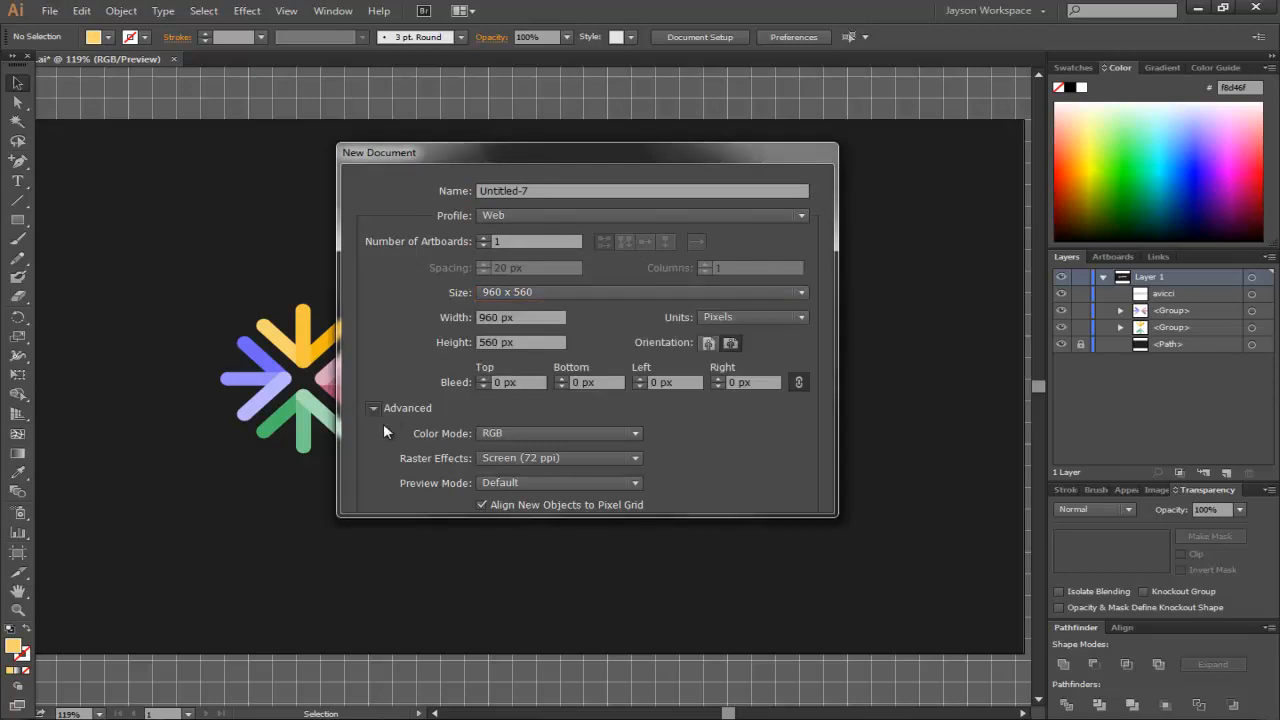
pyautogui.click(376, 409)
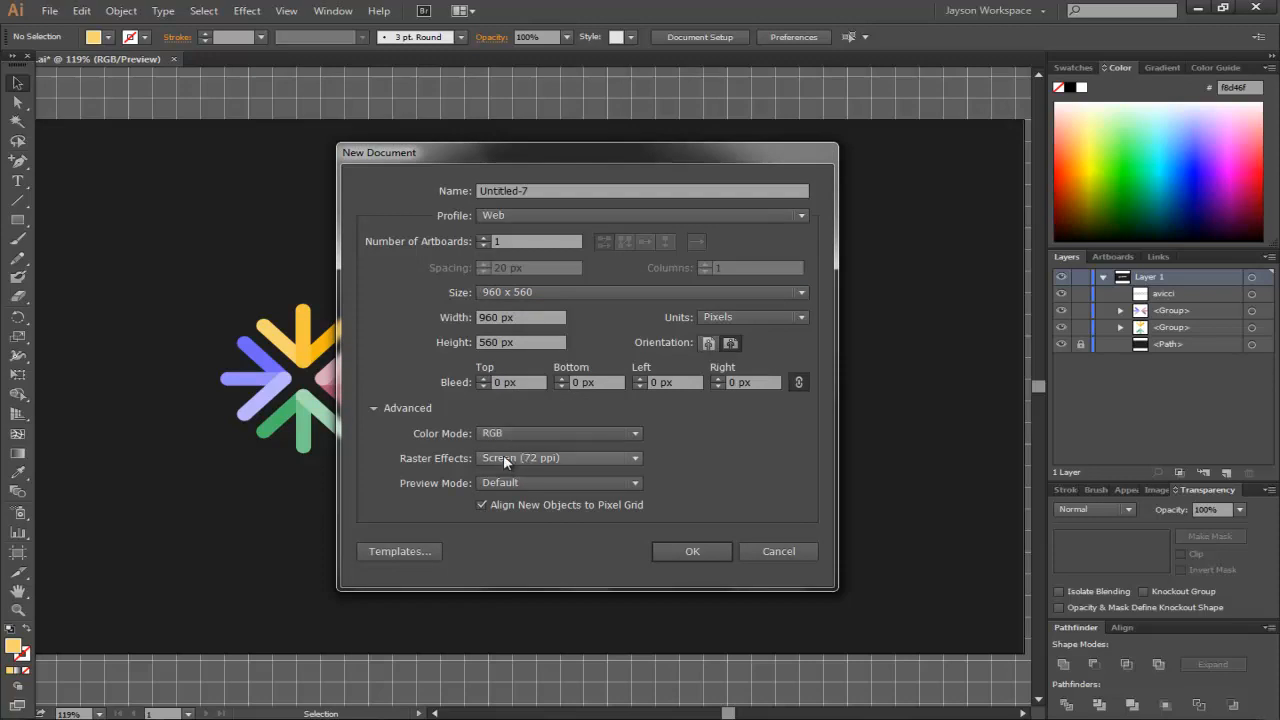
pyautogui.click(692, 551)
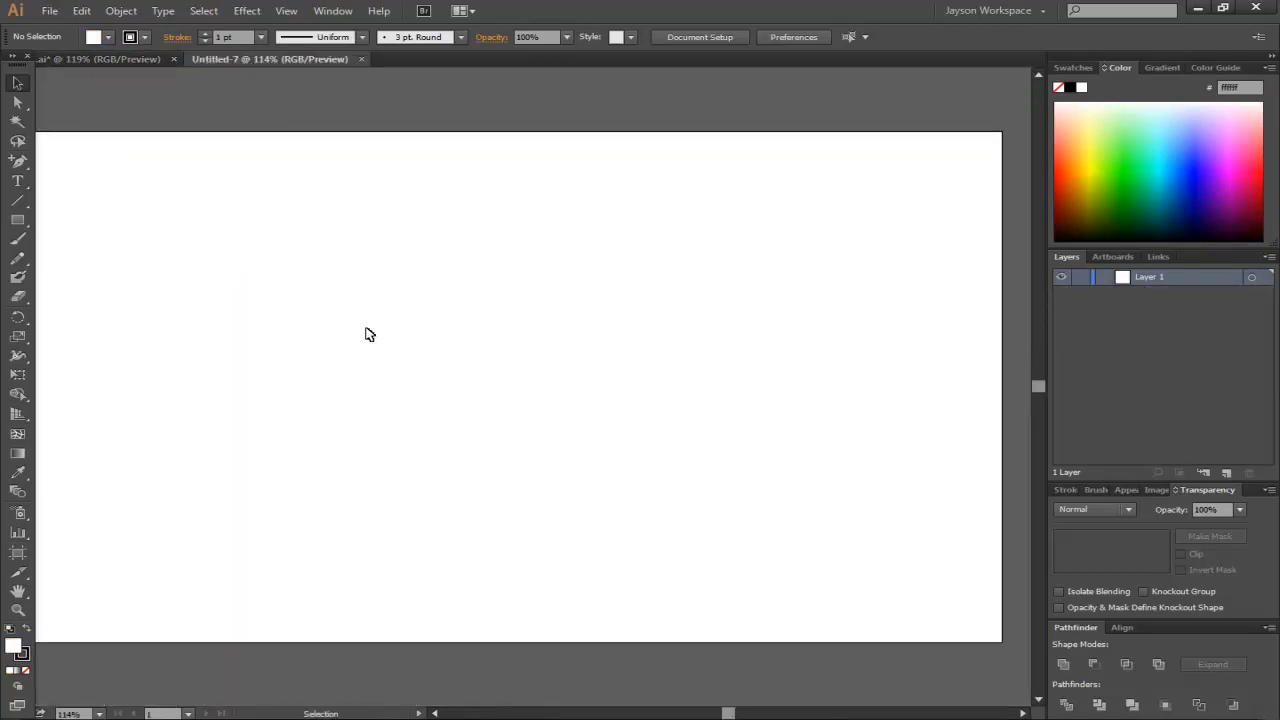
# - Compare with the reference logo, then draw a rectangle covering the whole artboard with the Rectangle tool
pyautogui.click(136, 57)
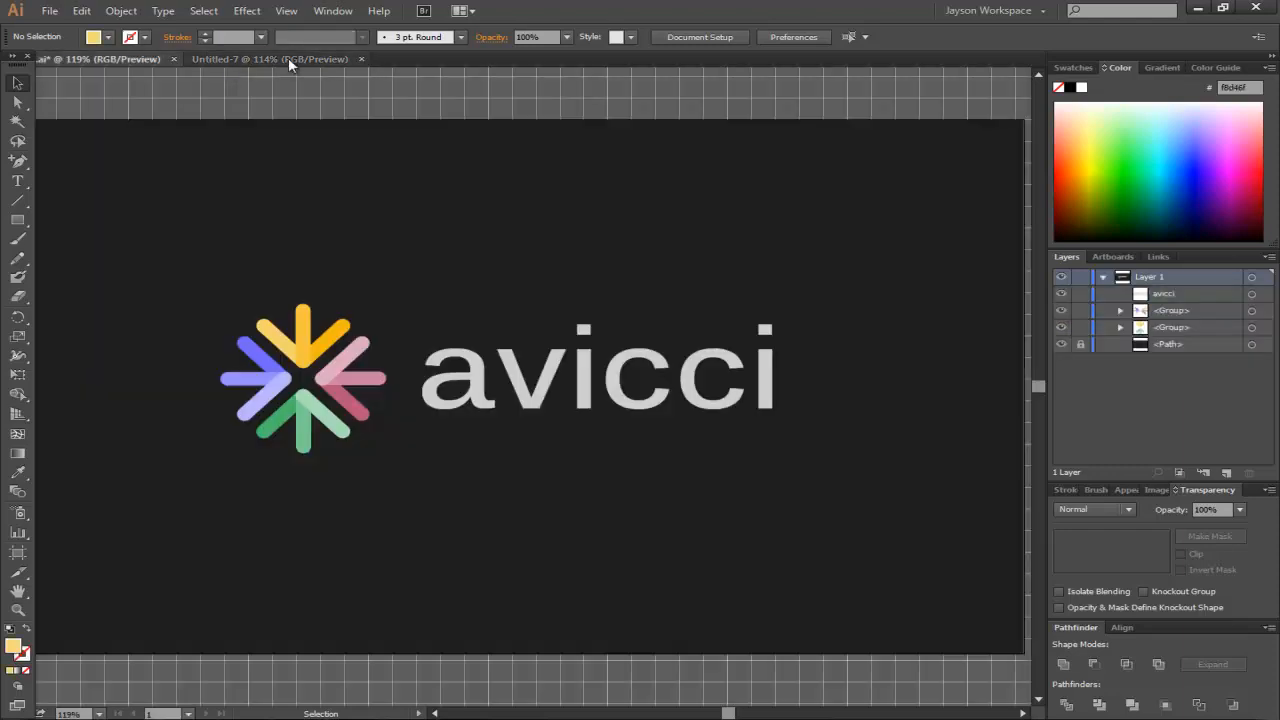
pyautogui.click(288, 57)
pyautogui.click(12, 219)
pyautogui.moveTo(12, 219); pyautogui.dragTo(108, 222)
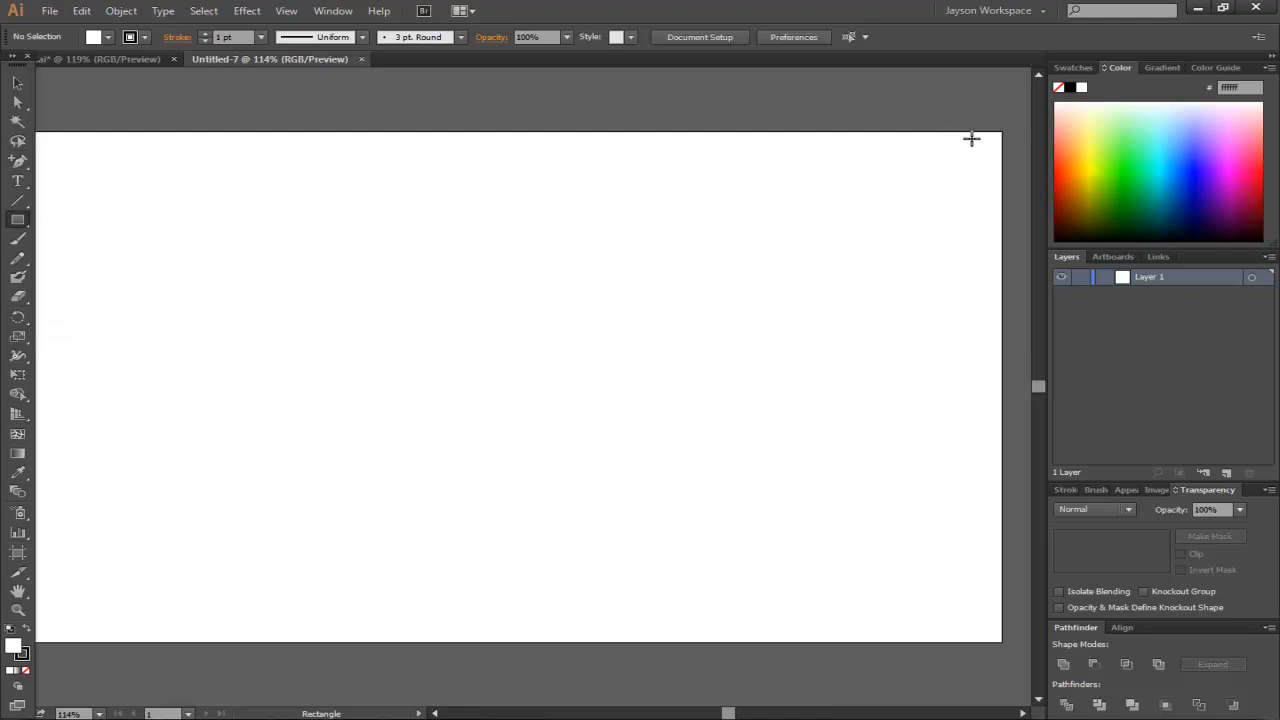
pyautogui.moveTo(1000, 130); pyautogui.dragTo(78, 640)
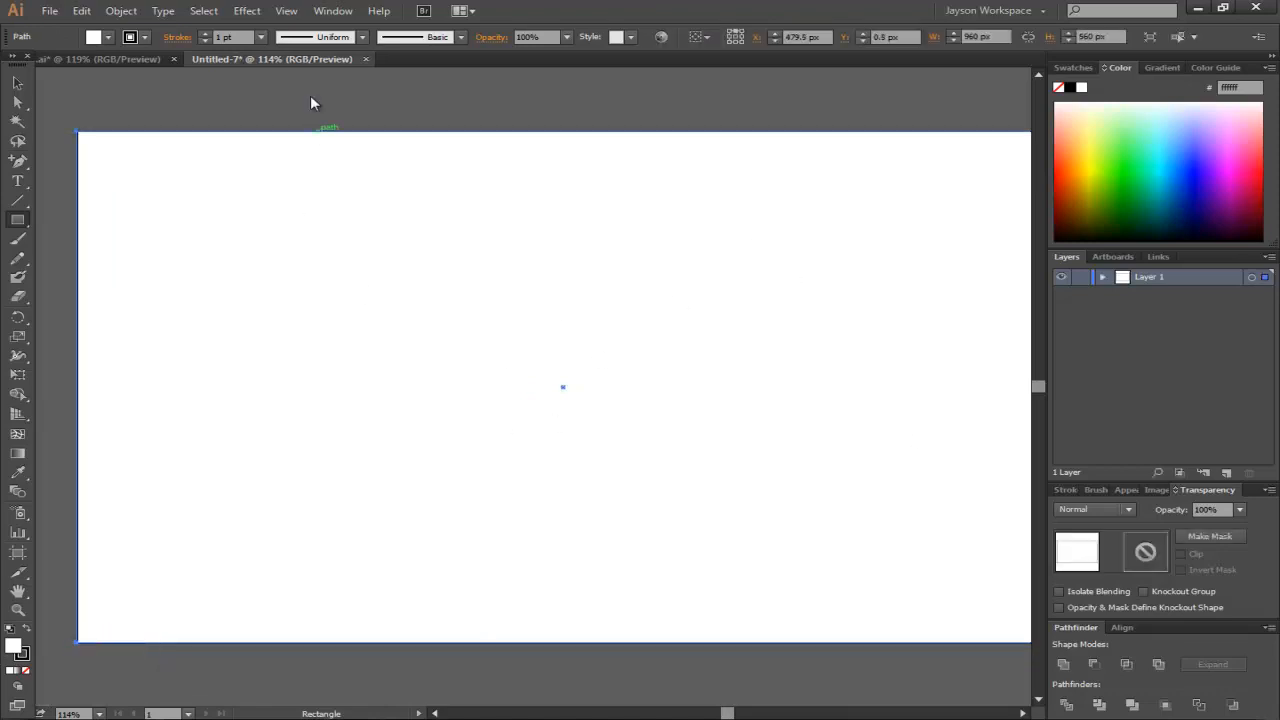
# - Select the rectangle and remove its stroke
pyautogui.click(285, 11)
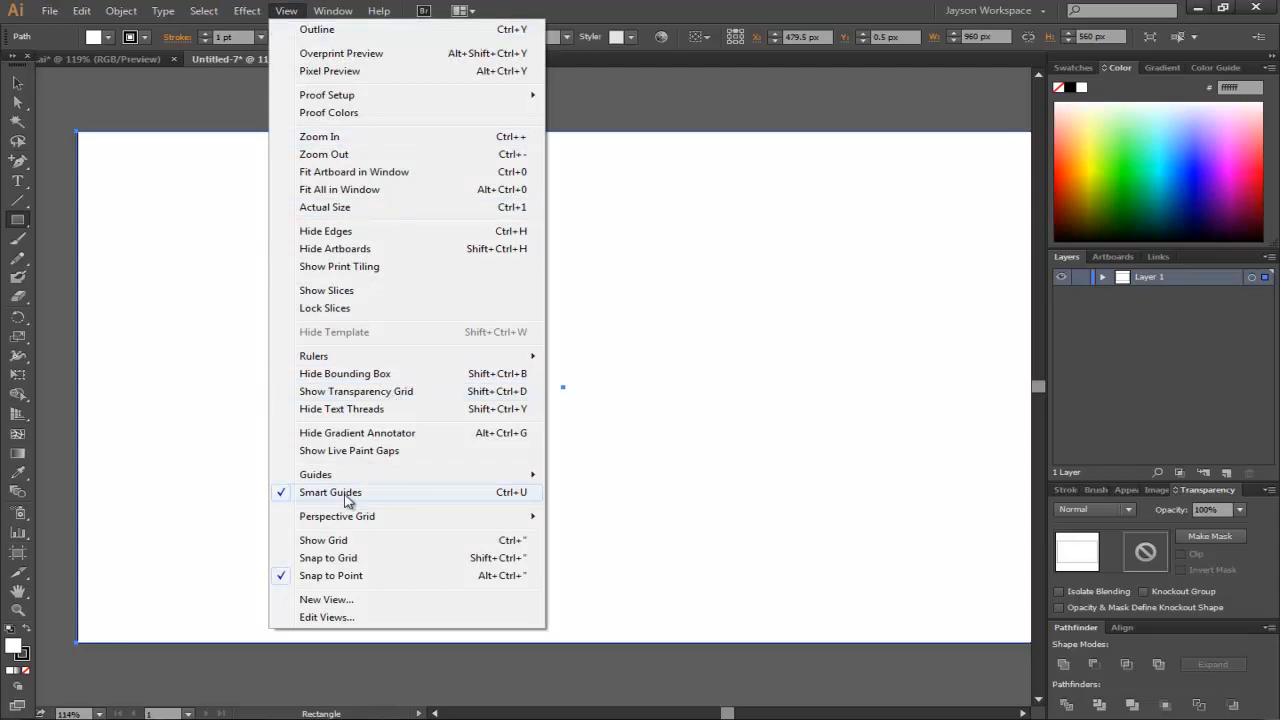
pyautogui.click(16, 86)
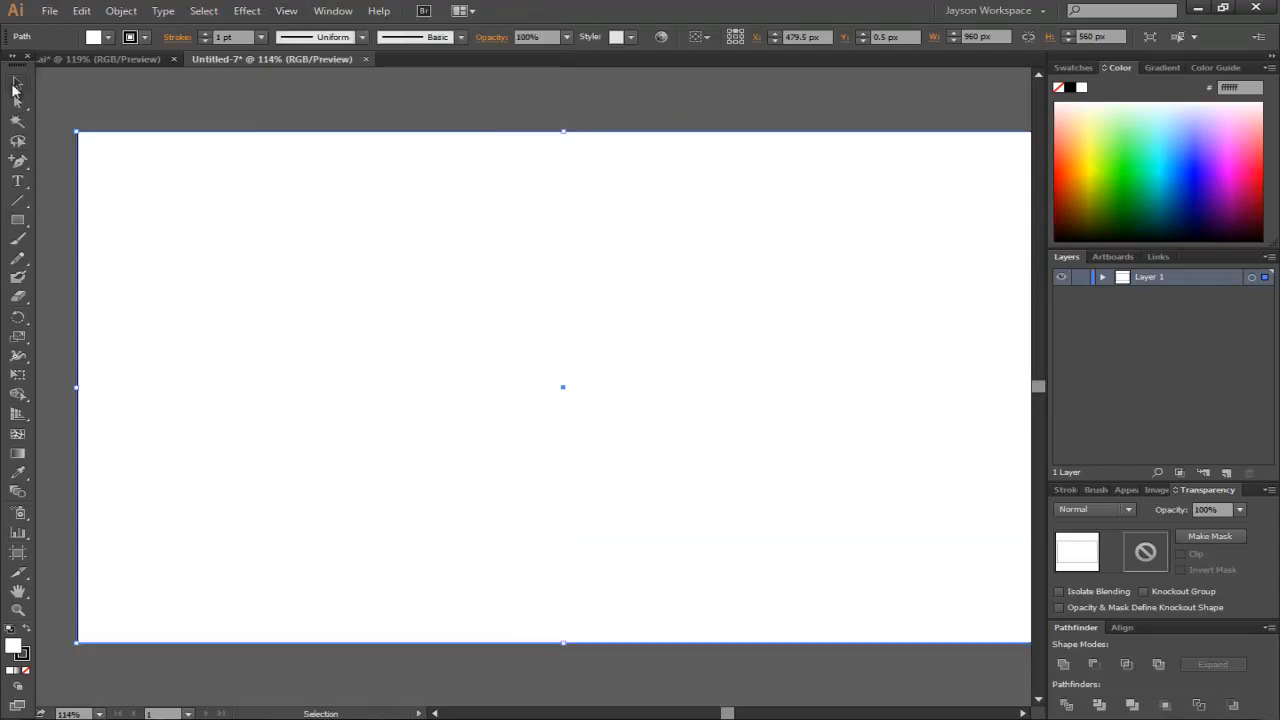
pyautogui.click(22, 654)
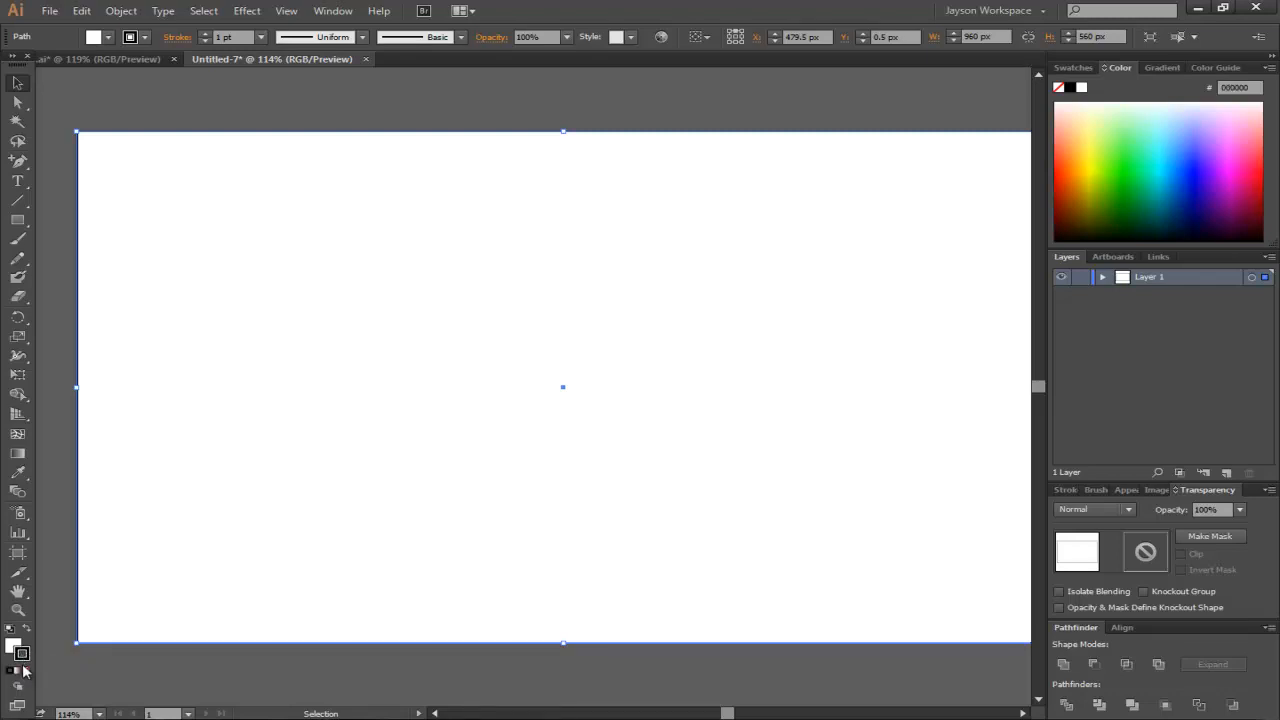
pyautogui.click(27, 677)
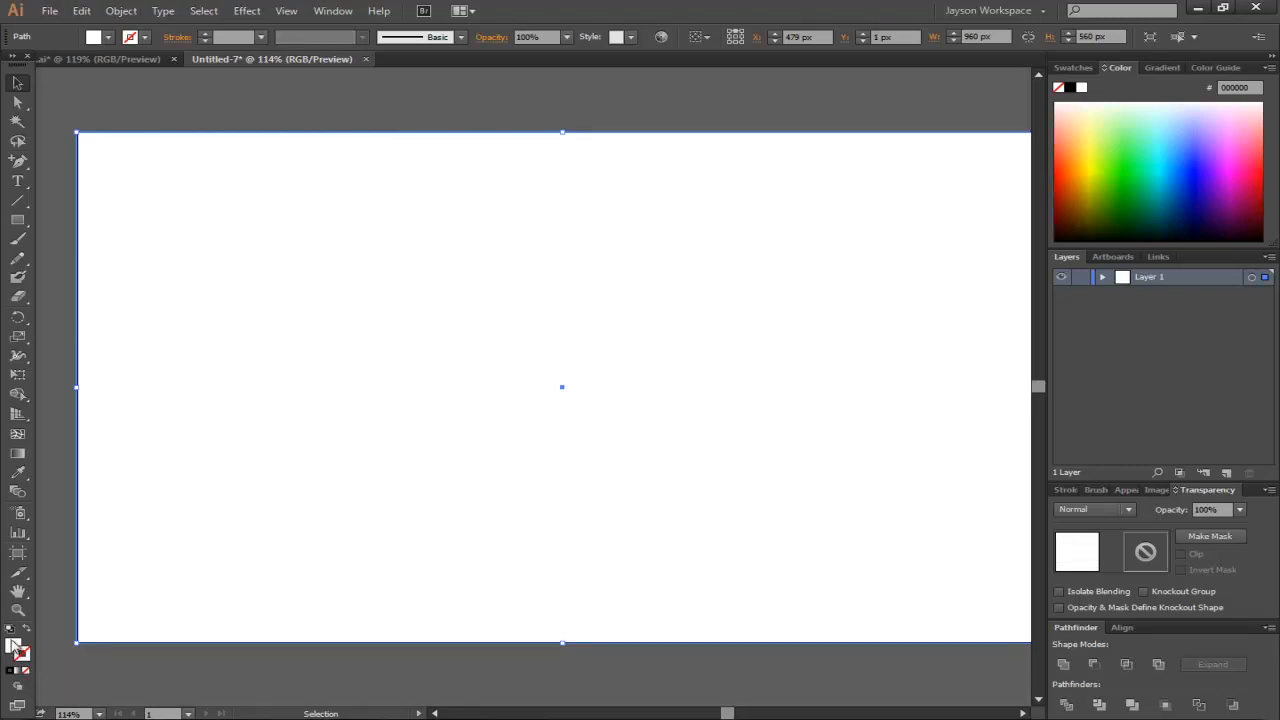
# - Fill the background rectangle with the colour 1c1c1c
pyautogui.doubleClick(14, 645)
pyautogui.moveTo(538, 386)
pyautogui.mouseDown()
pyautogui.moveTo(500, 334)
pyautogui.moveTo(423, 408)
pyautogui.moveTo(416, 398)
pyautogui.mouseUp()
pyautogui.moveTo(801, 182); pyautogui.dragTo(788, 169)
pyautogui.doubleClick(759, 403)
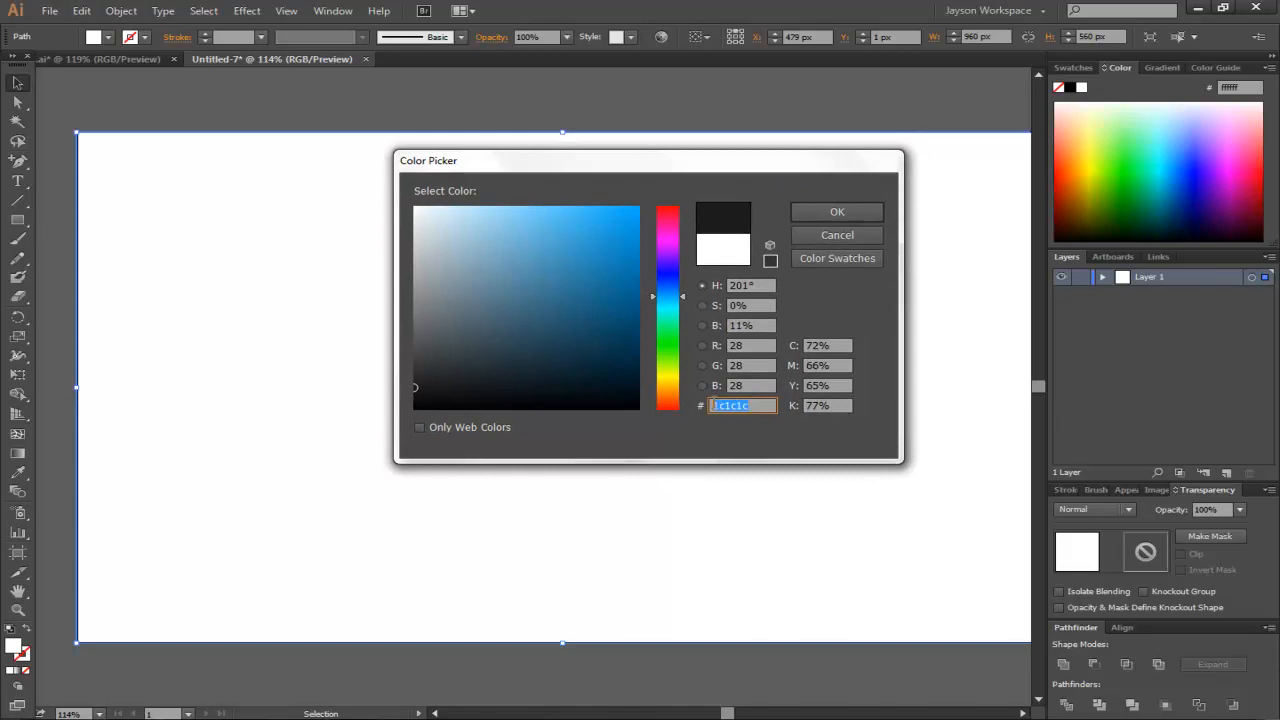
pyautogui.click(765, 405)
pyautogui.moveTo(772, 405); pyautogui.dragTo(687, 408)
pyautogui.click(836, 213)
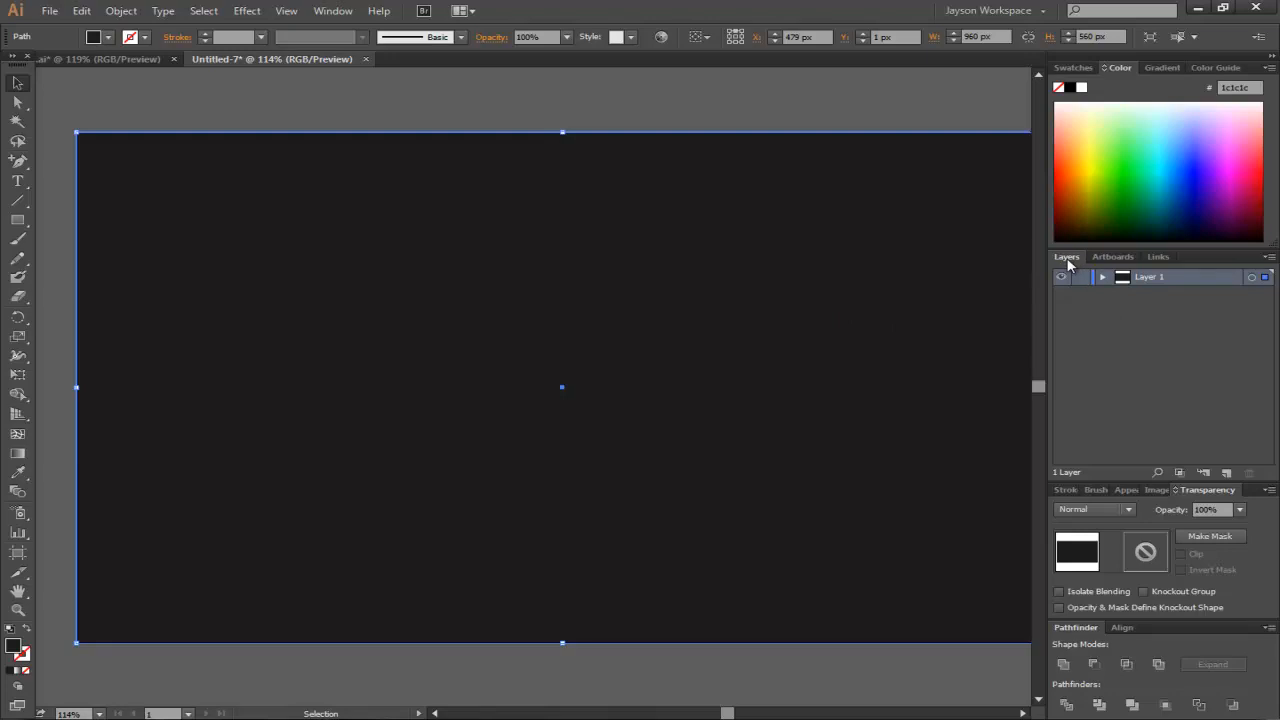
# - Expand Layer 1 and lock the background rectangle path
pyautogui.click(331, 11)
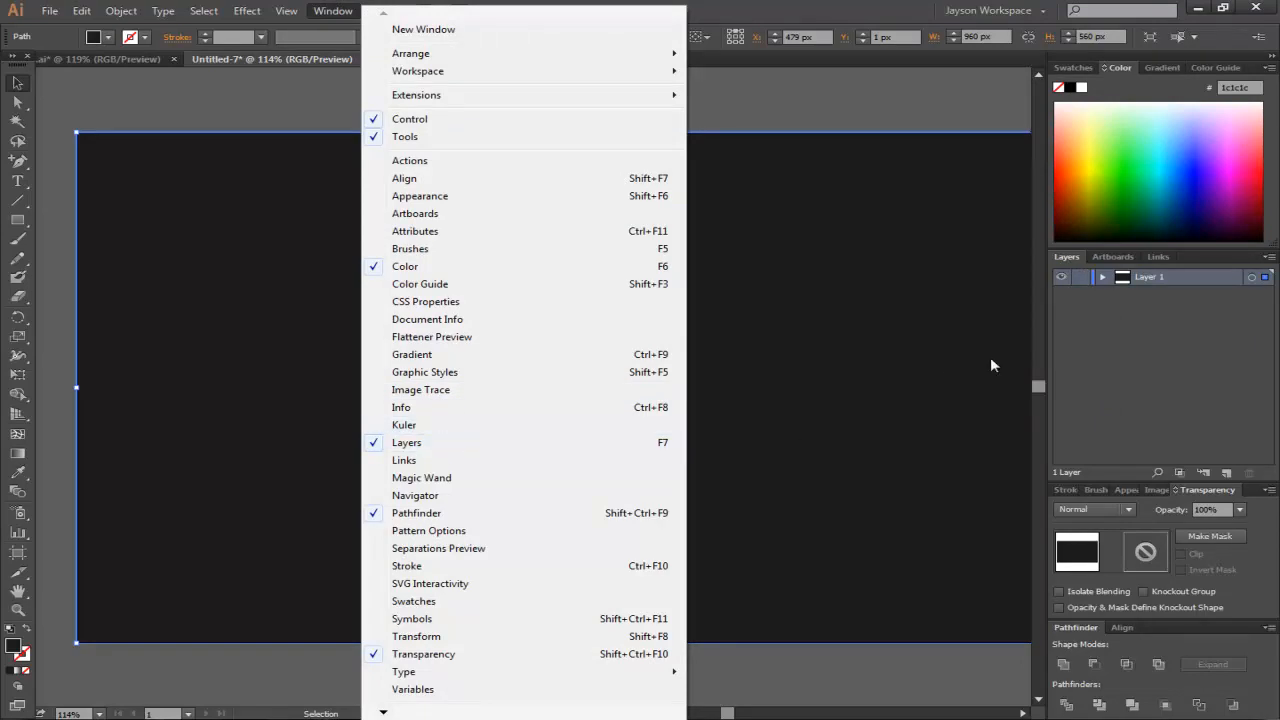
pyautogui.click(1058, 263)
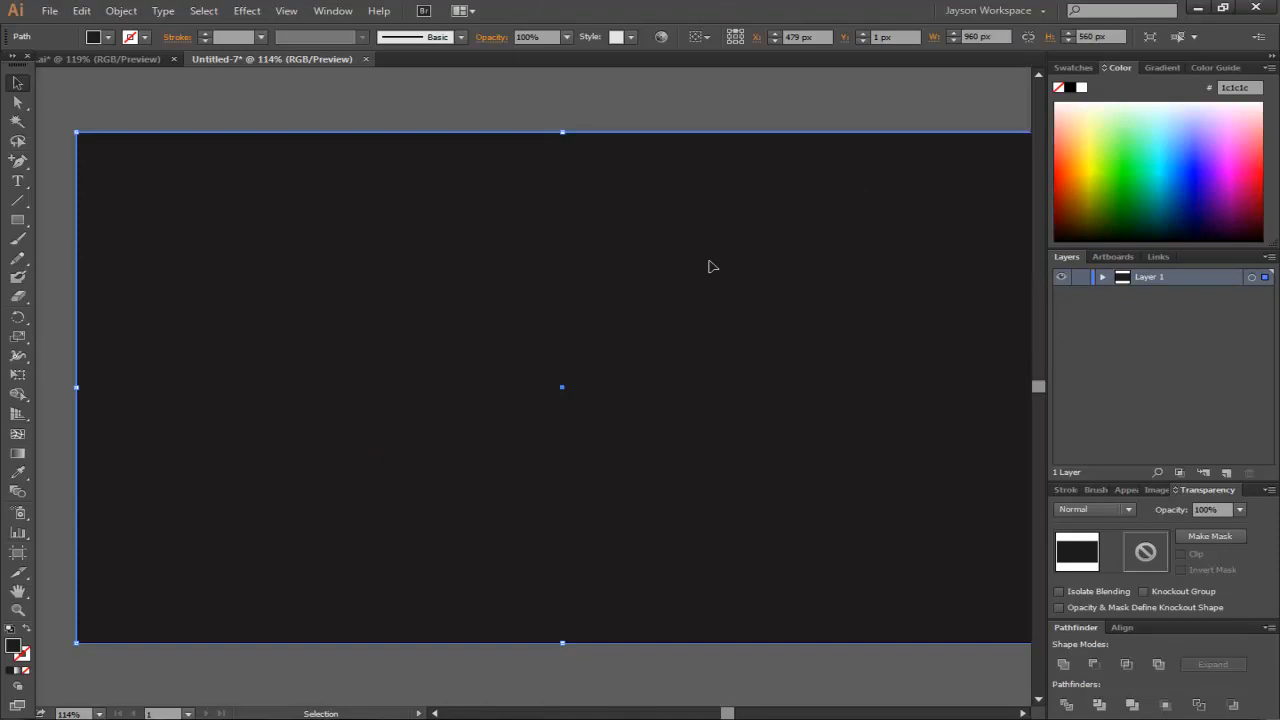
pyautogui.click(1102, 278)
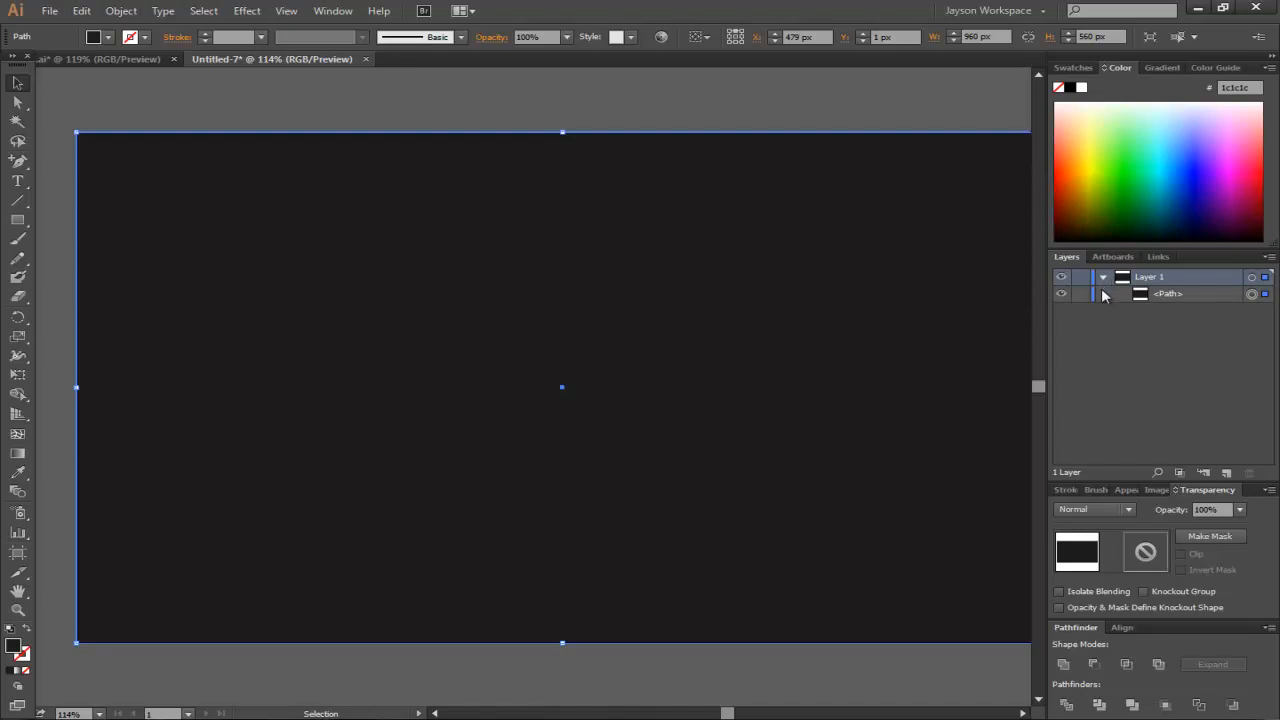
pyautogui.click(1080, 294)
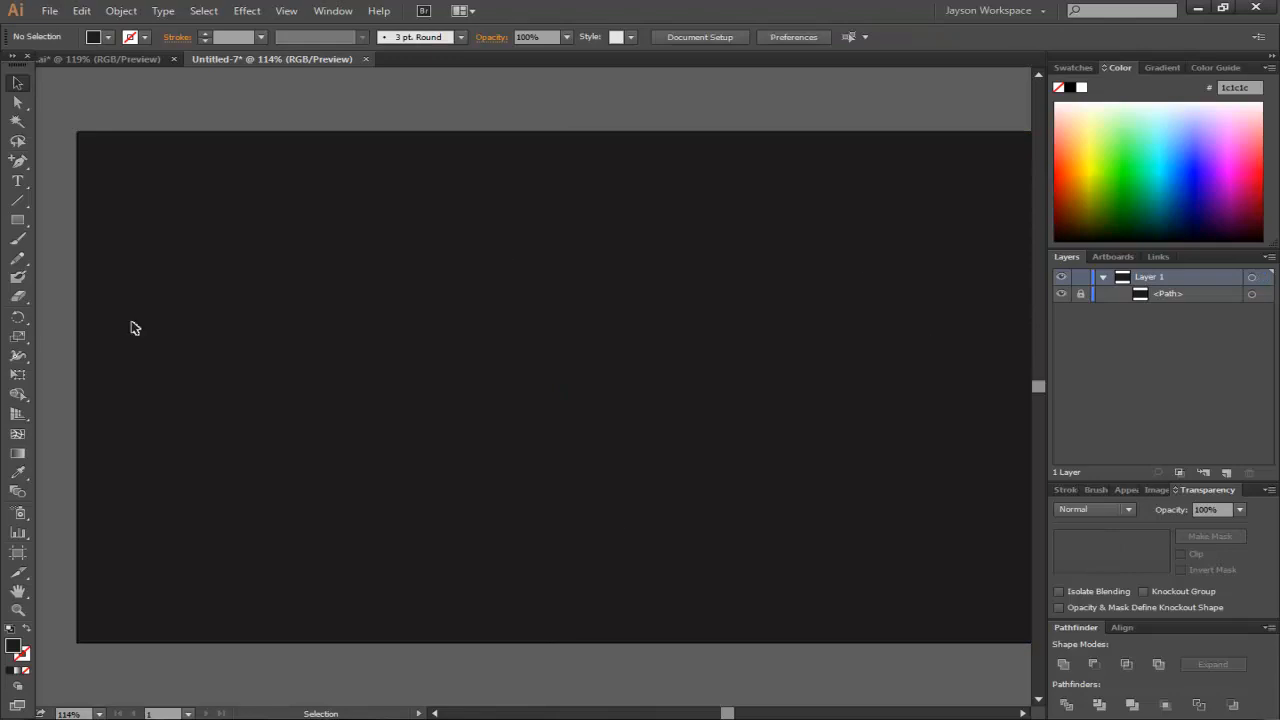
# - Check the reference logo, pick the Line Segment tool and set a white stroke with no fill
pyautogui.click(134, 58)
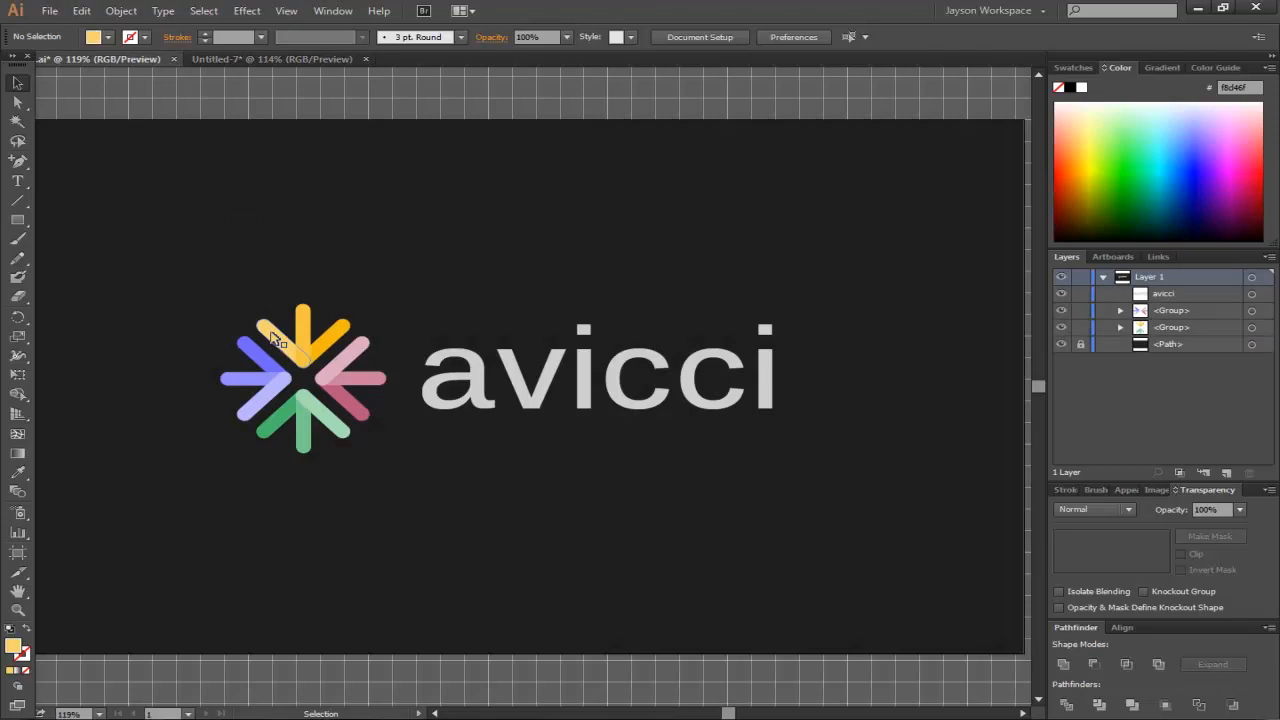
pyautogui.click(256, 60)
pyautogui.click(17, 200)
pyautogui.click(65, 205)
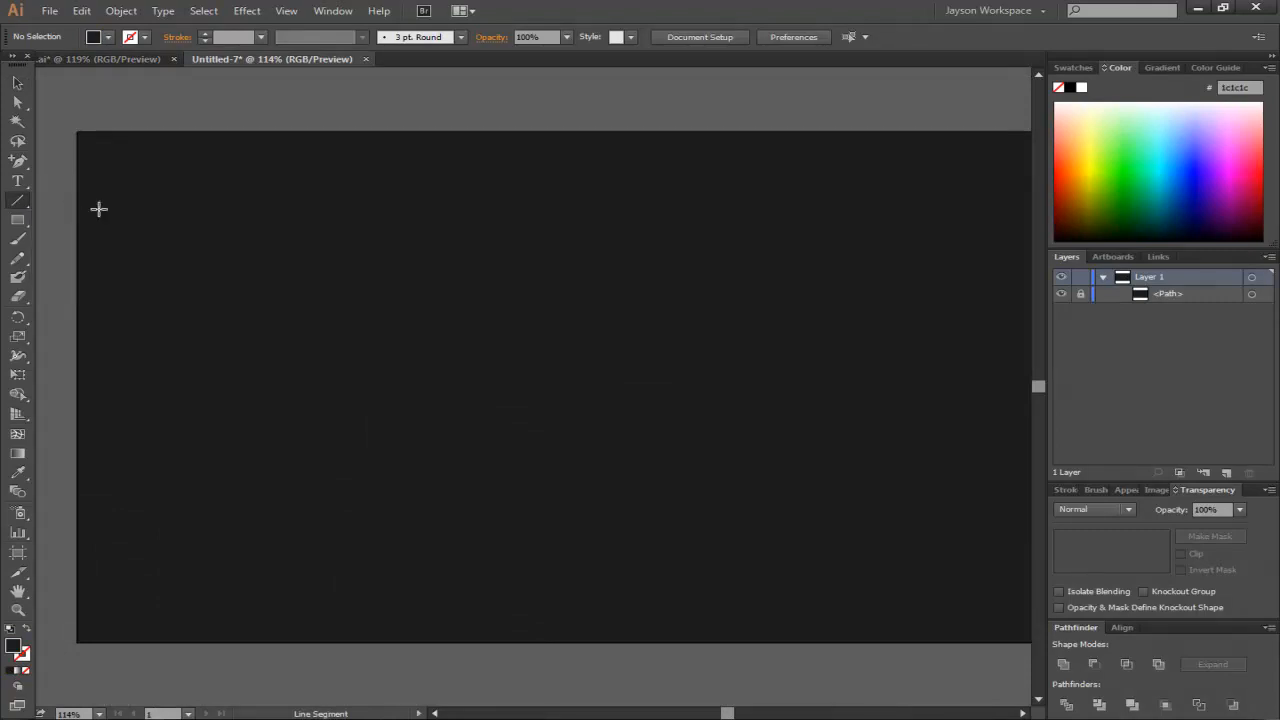
pyautogui.click(27, 630)
pyautogui.click(24, 657)
pyautogui.doubleClick(22, 655)
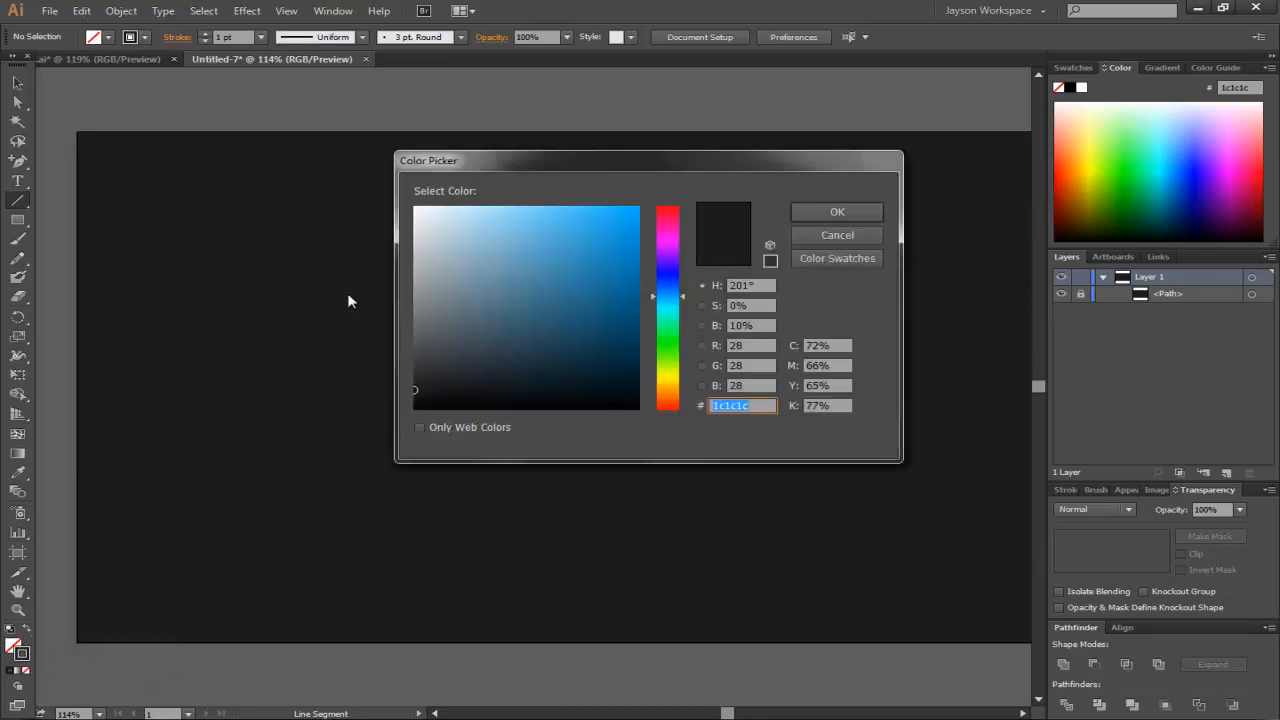
pyautogui.moveTo(450, 228); pyautogui.dragTo(400, 197)
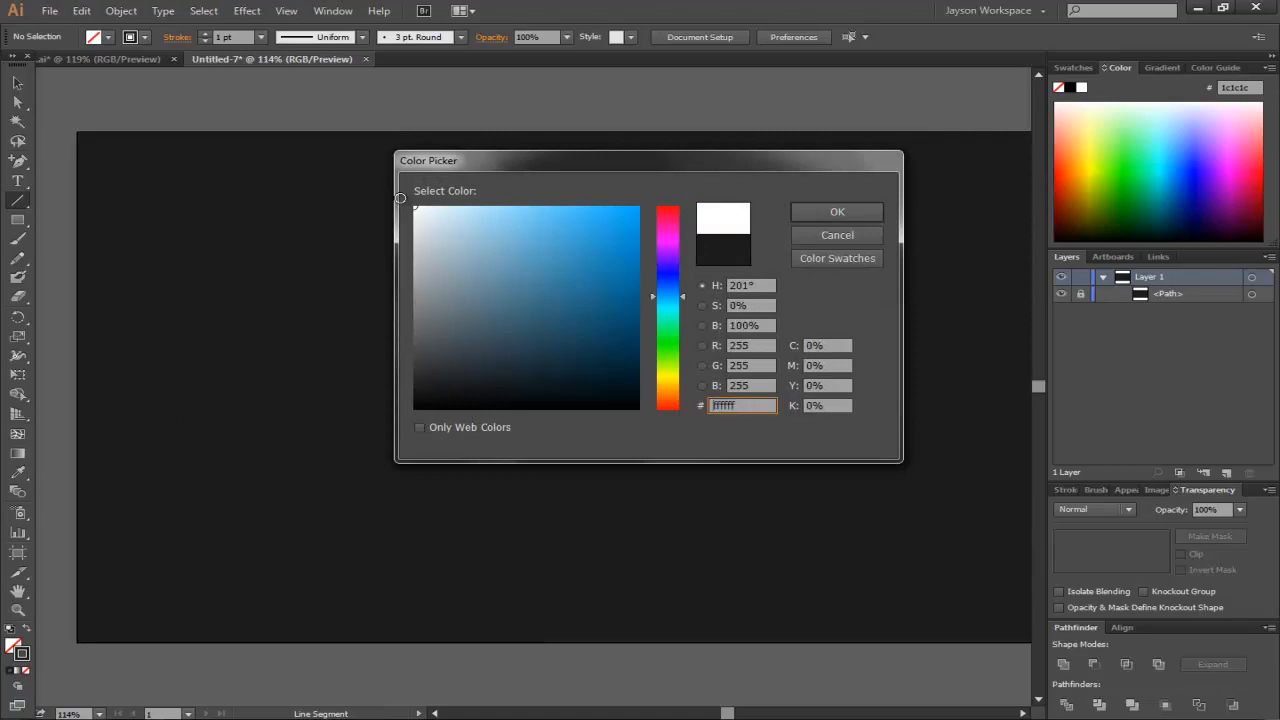
pyautogui.press('Return')
# - Draw a vertical line about 132 px long above the artboard's centre
pyautogui.moveTo(513, 232)
pyautogui.mouseDown()
pyautogui.moveTo(490, 420)
pyautogui.moveTo(510, 354)
pyautogui.mouseUp()
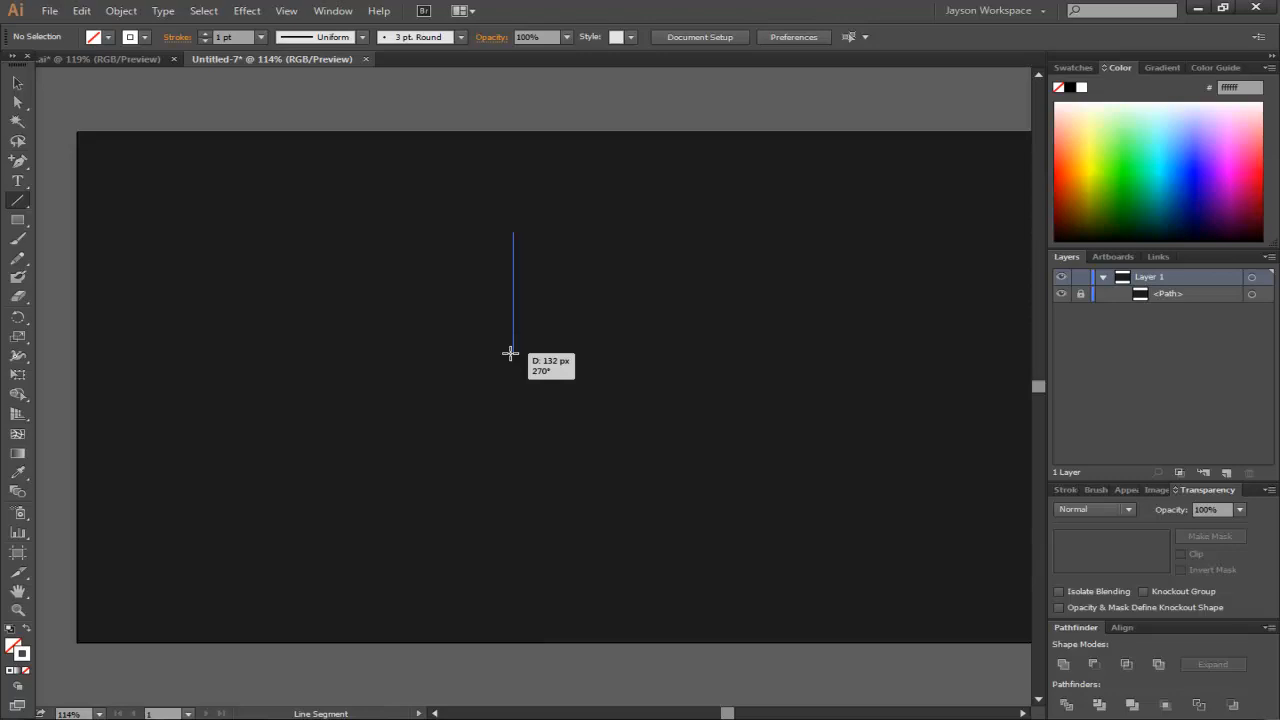
pyautogui.moveTo(510, 354); pyautogui.dragTo(510, 354)
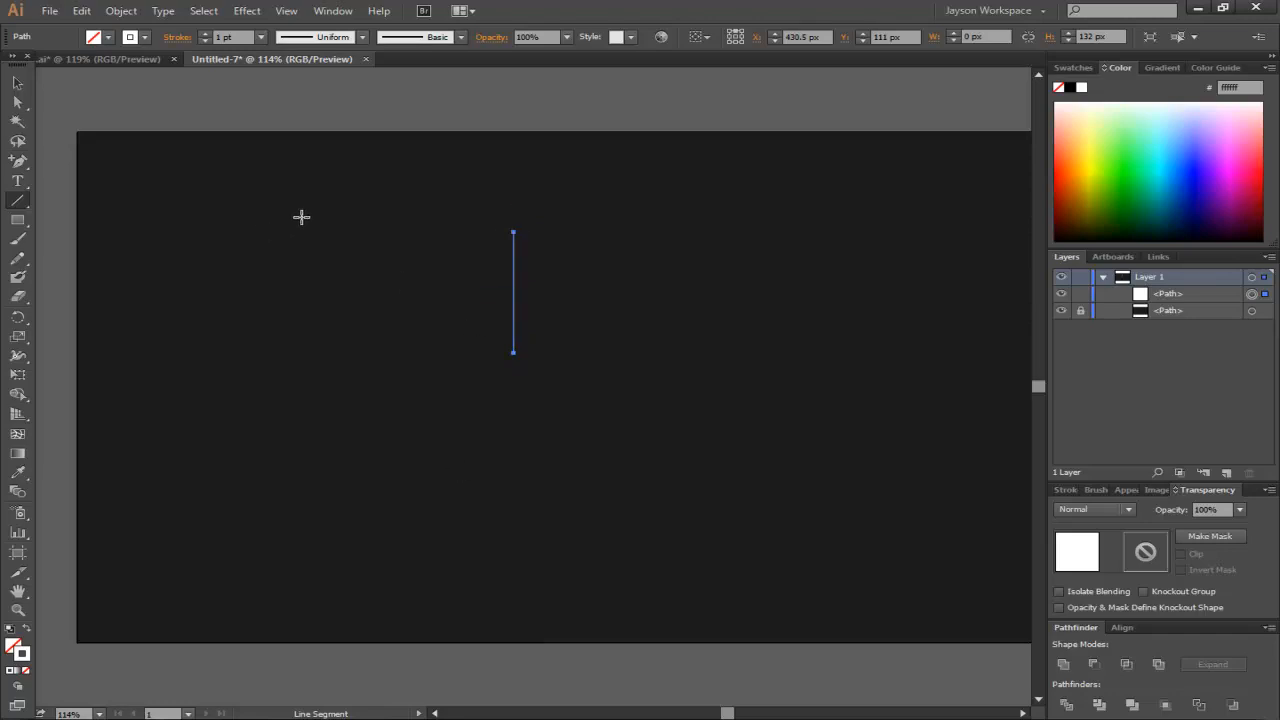
# - Set the line's stroke weight to 20 pt
pyautogui.click(204, 33)
pyautogui.click(204, 33)
pyautogui.click(204, 33)
pyautogui.click(204, 33)
pyautogui.click(204, 33)
pyautogui.click(203, 34)
pyautogui.click(203, 34)
pyautogui.click(203, 34)
pyautogui.click(203, 34)
pyautogui.click(203, 34)
pyautogui.click(203, 34)
pyautogui.click(203, 34)
pyautogui.click(203, 34)
pyautogui.click(203, 34)
pyautogui.click(203, 34)
pyautogui.click(203, 34)
pyautogui.click(203, 34)
pyautogui.click(203, 34)
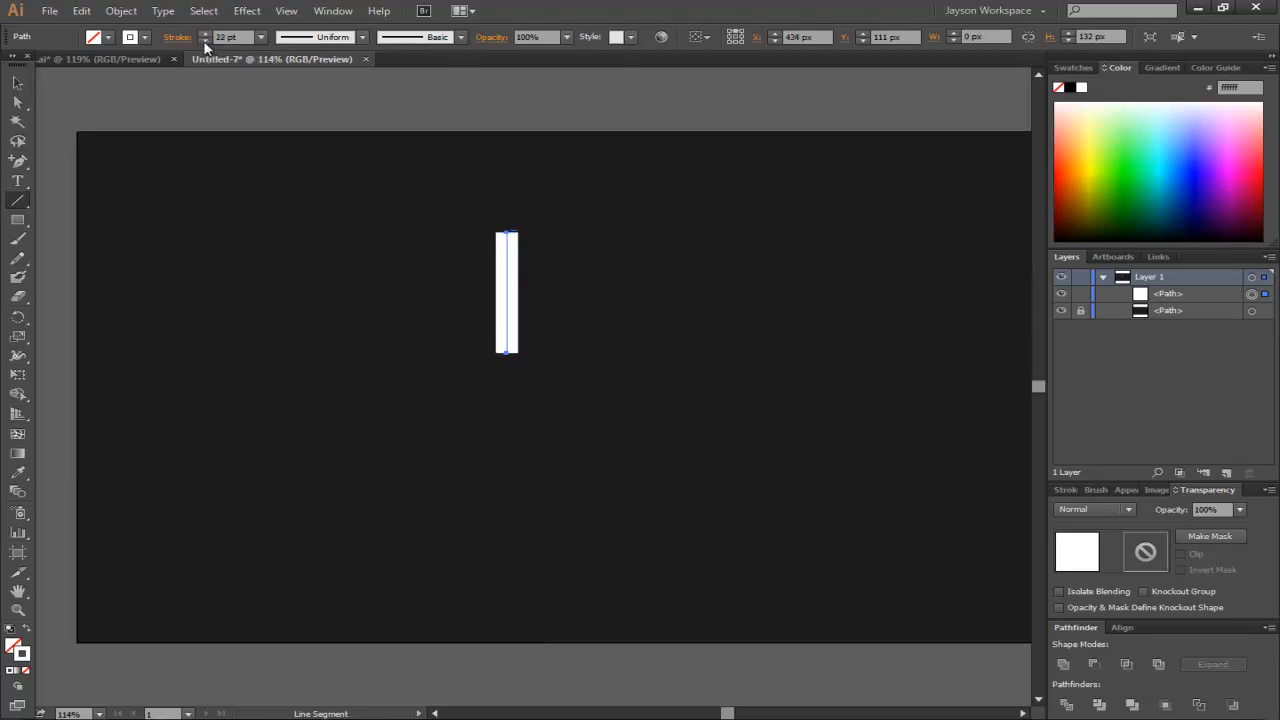
pyautogui.click(205, 42)
pyautogui.click(205, 42)
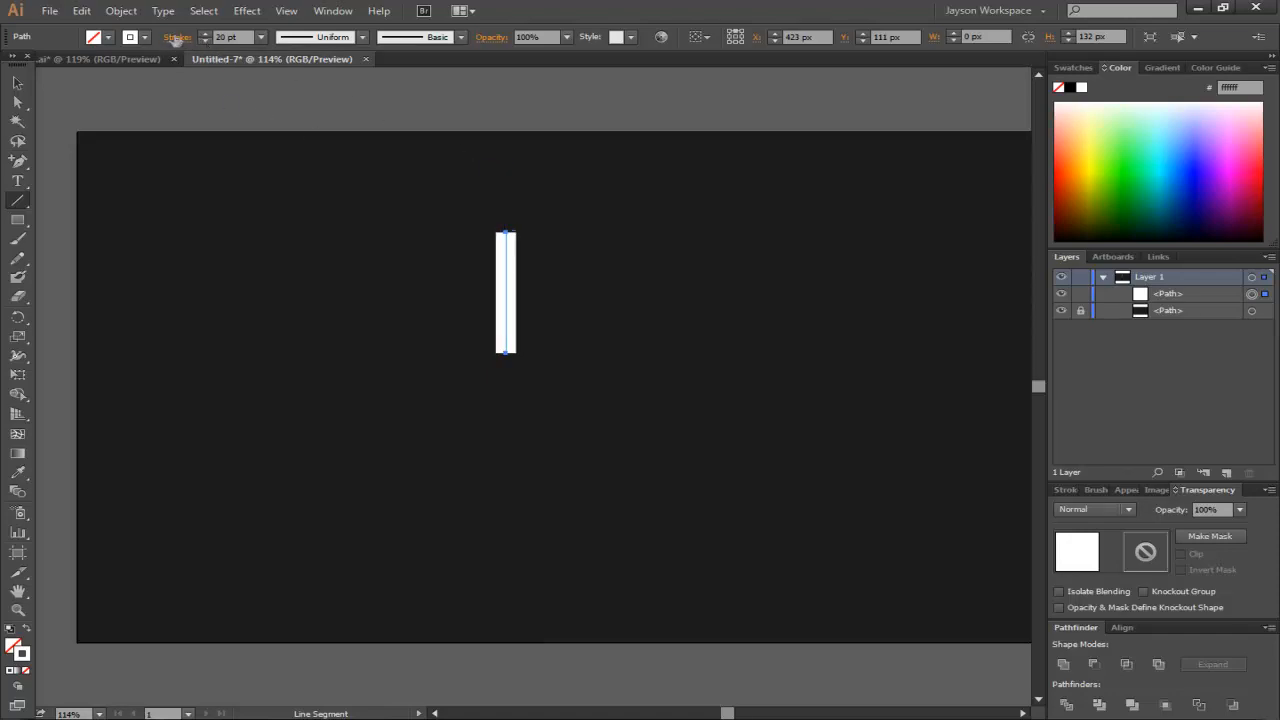
# - Give the line round caps and raise its stroke weight to 22 pt
pyautogui.click(179, 38)
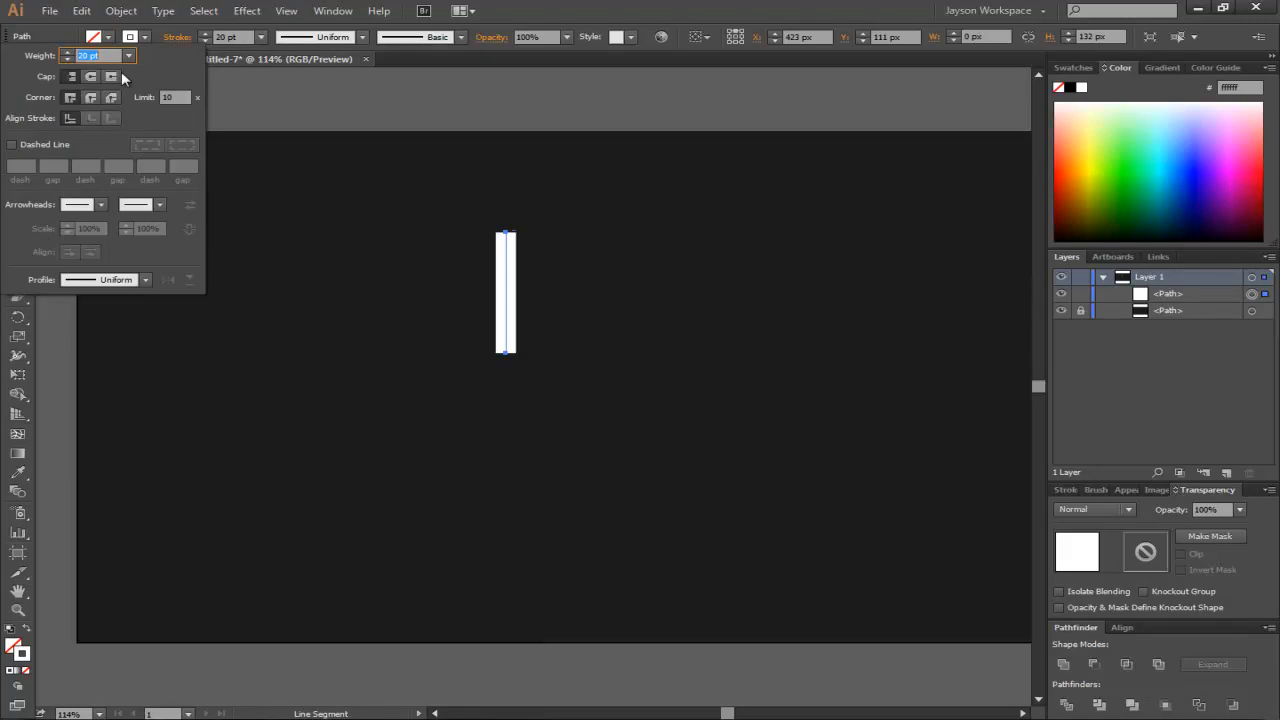
pyautogui.click(90, 77)
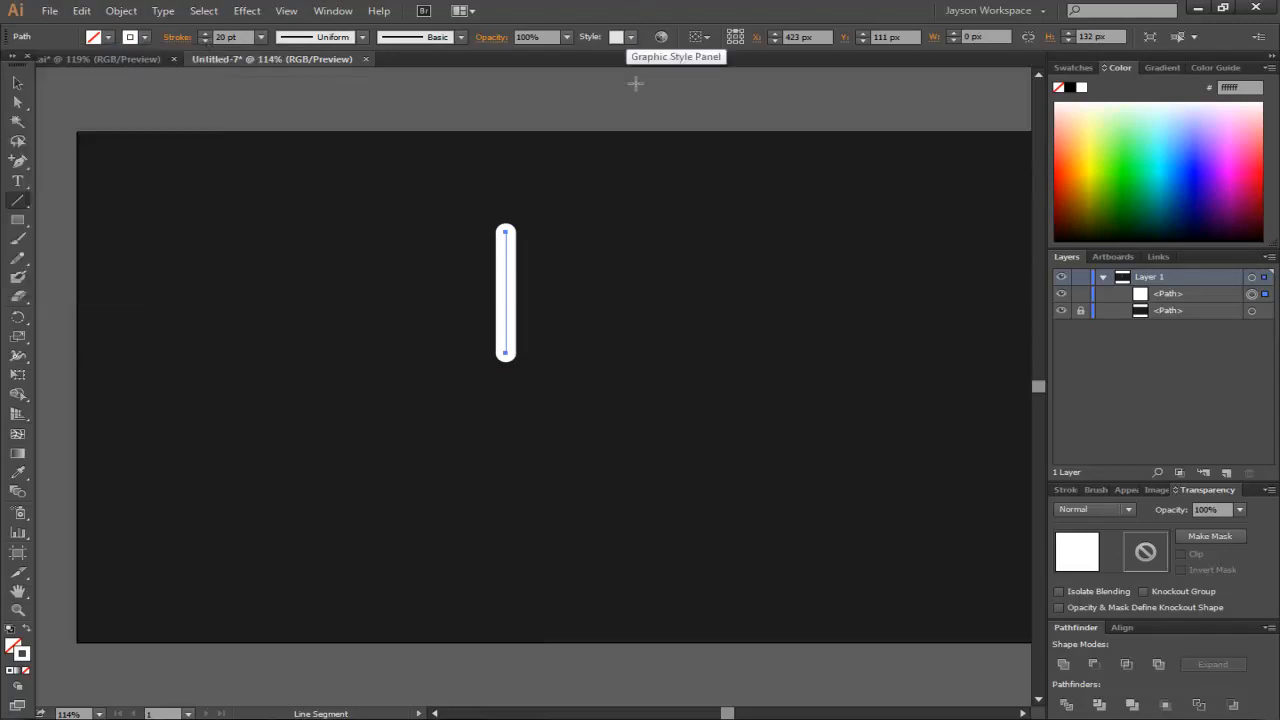
pyautogui.click(204, 34)
pyautogui.click(204, 34)
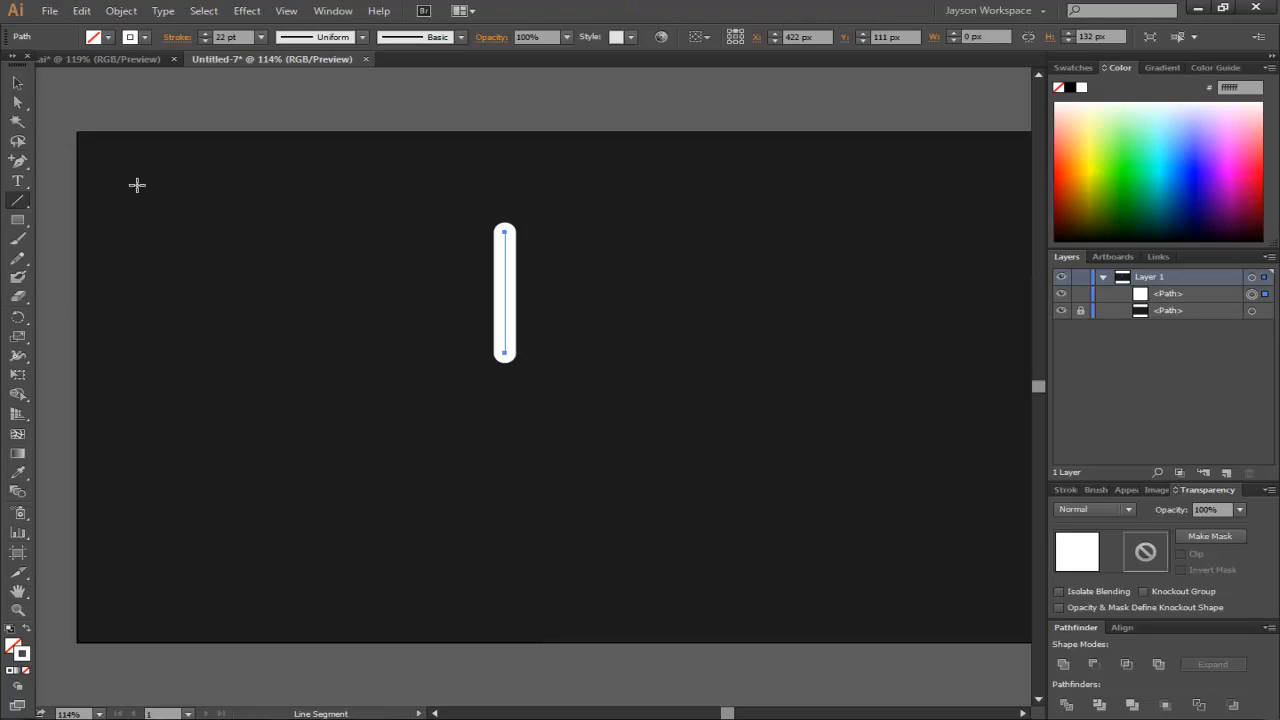
# - Rotate a copy of the line by 45° and move it so its lower end meets the vertical line's bottom
pyautogui.click(17, 84)
pyautogui.click(586, 191)
pyautogui.moveTo(586, 191); pyautogui.dragTo(429, 446)
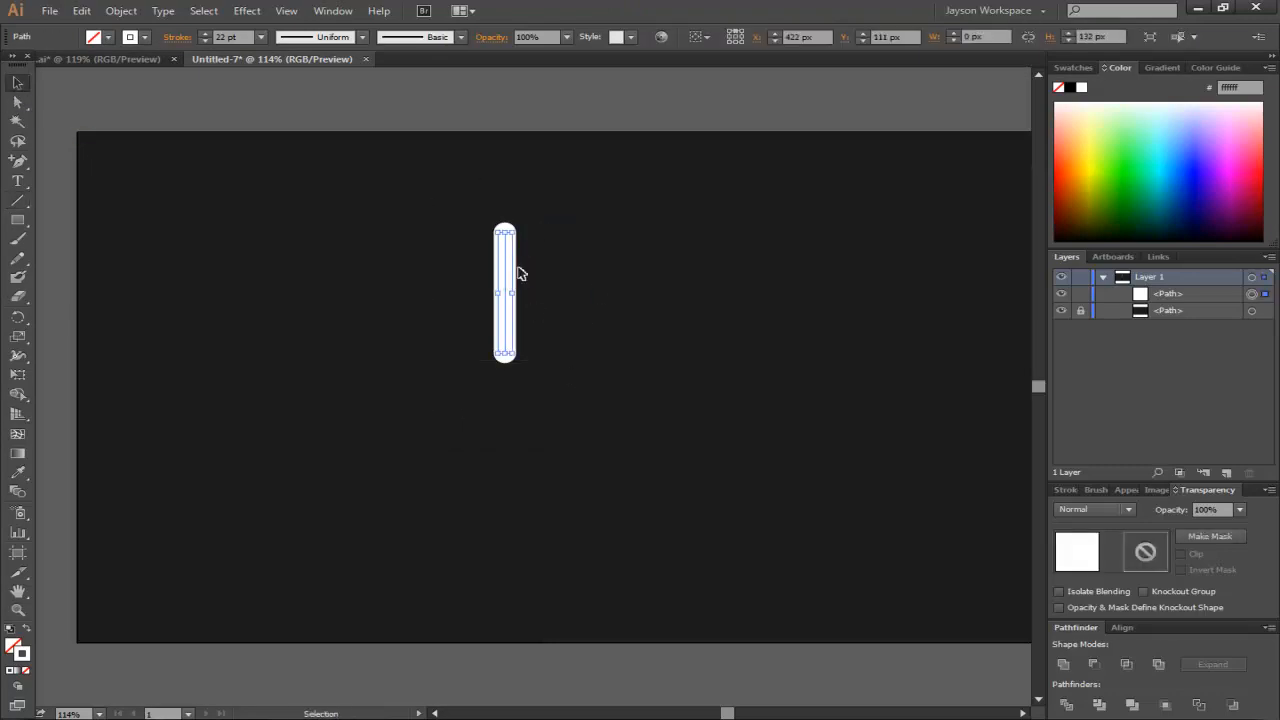
pyautogui.click(121, 11)
pyautogui.moveTo(160, 29)
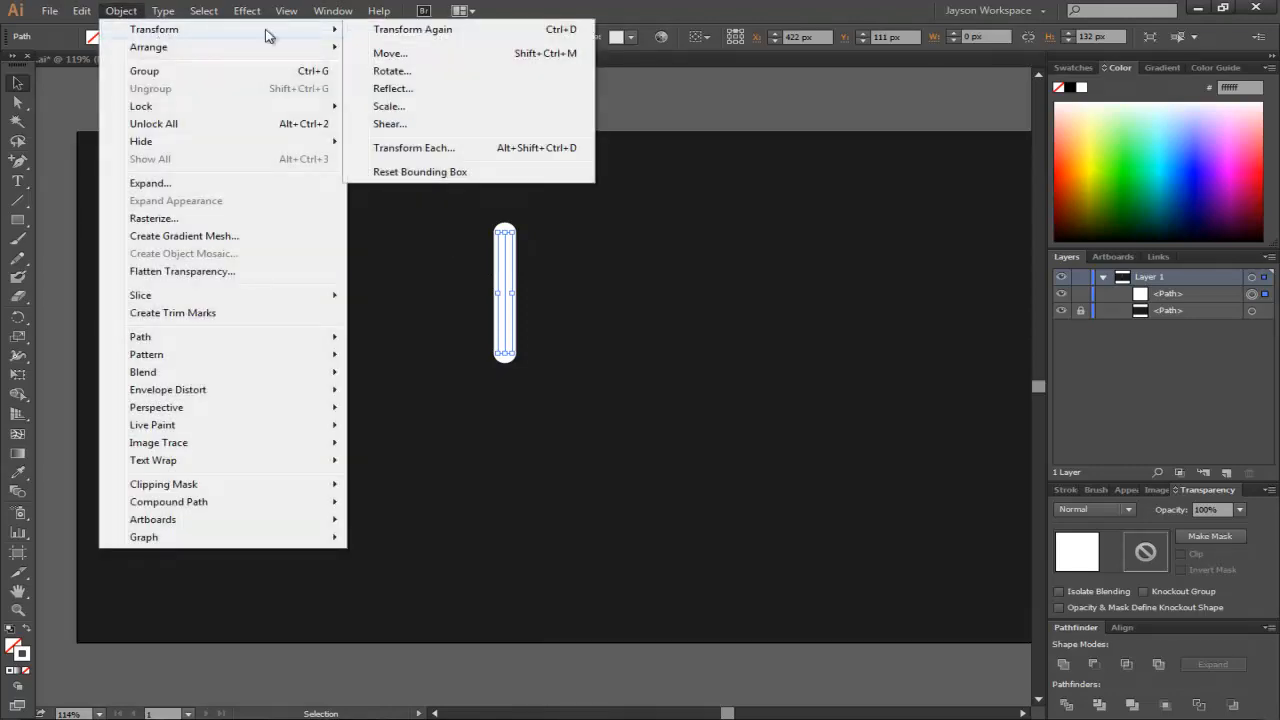
pyautogui.click(390, 71)
pyautogui.moveTo(212, 174); pyautogui.dragTo(252, 178)
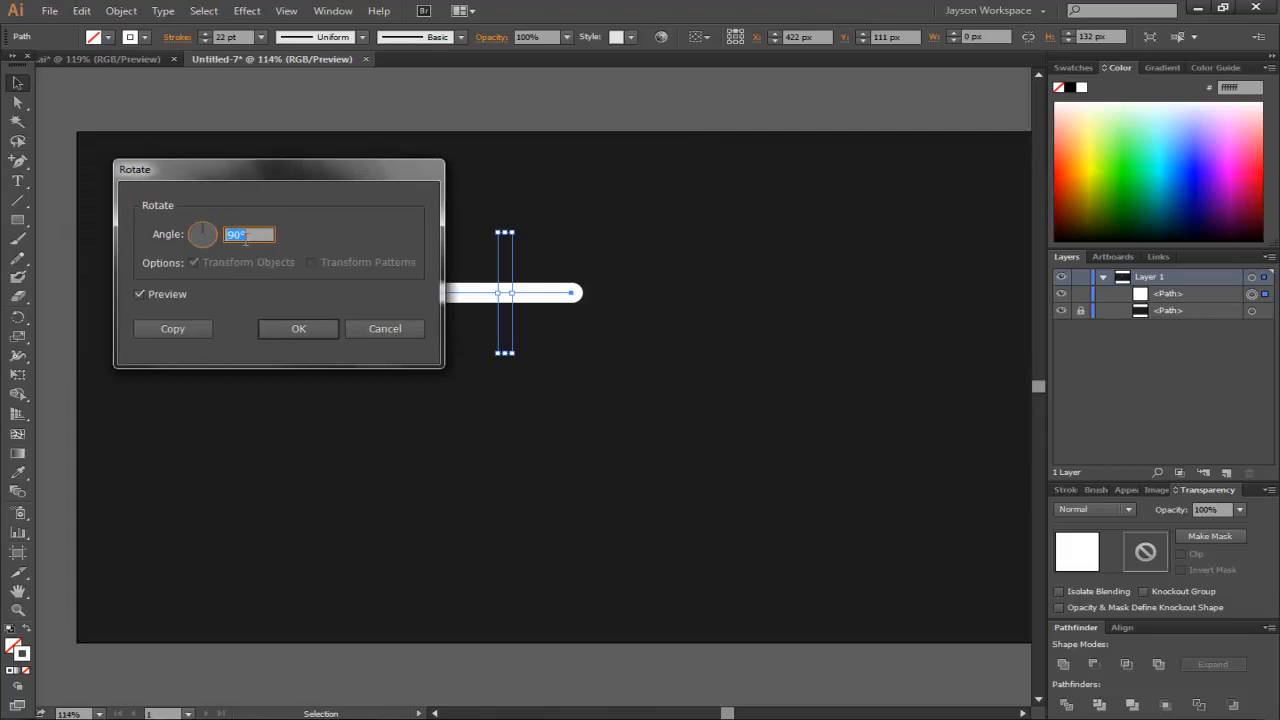
pyautogui.click(172, 328)
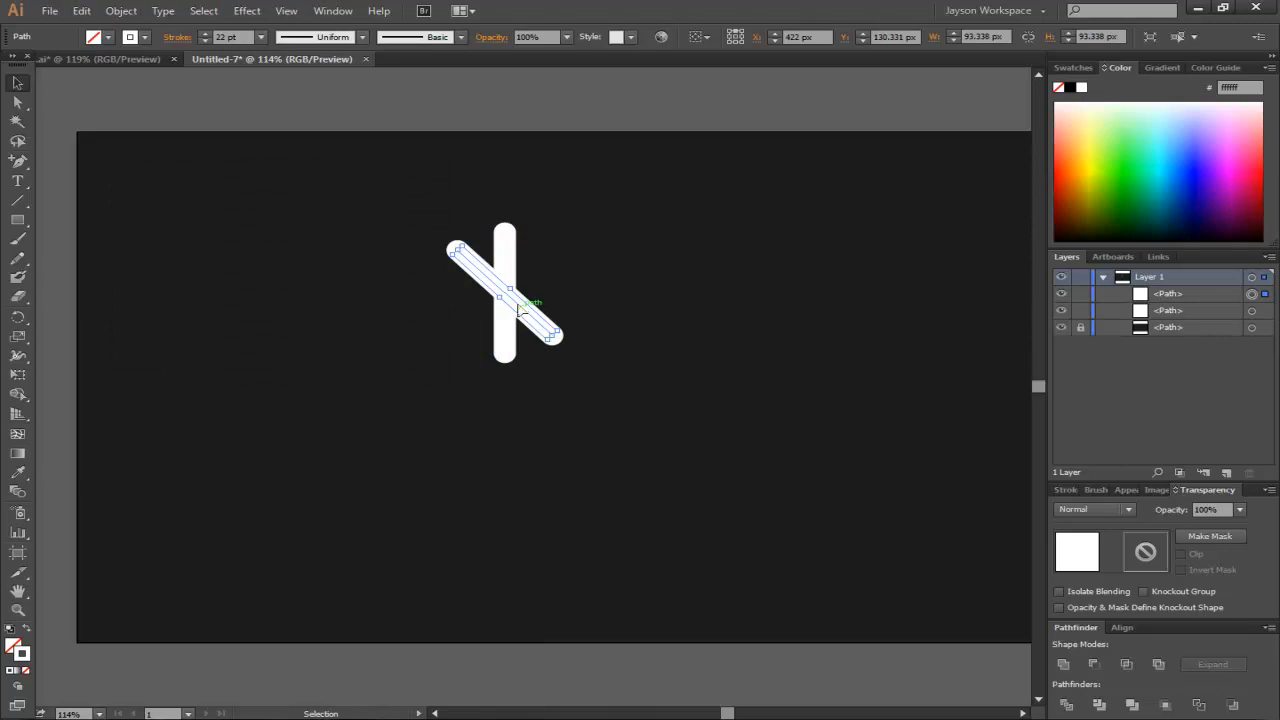
pyautogui.moveTo(521, 311); pyautogui.dragTo(304, 421)
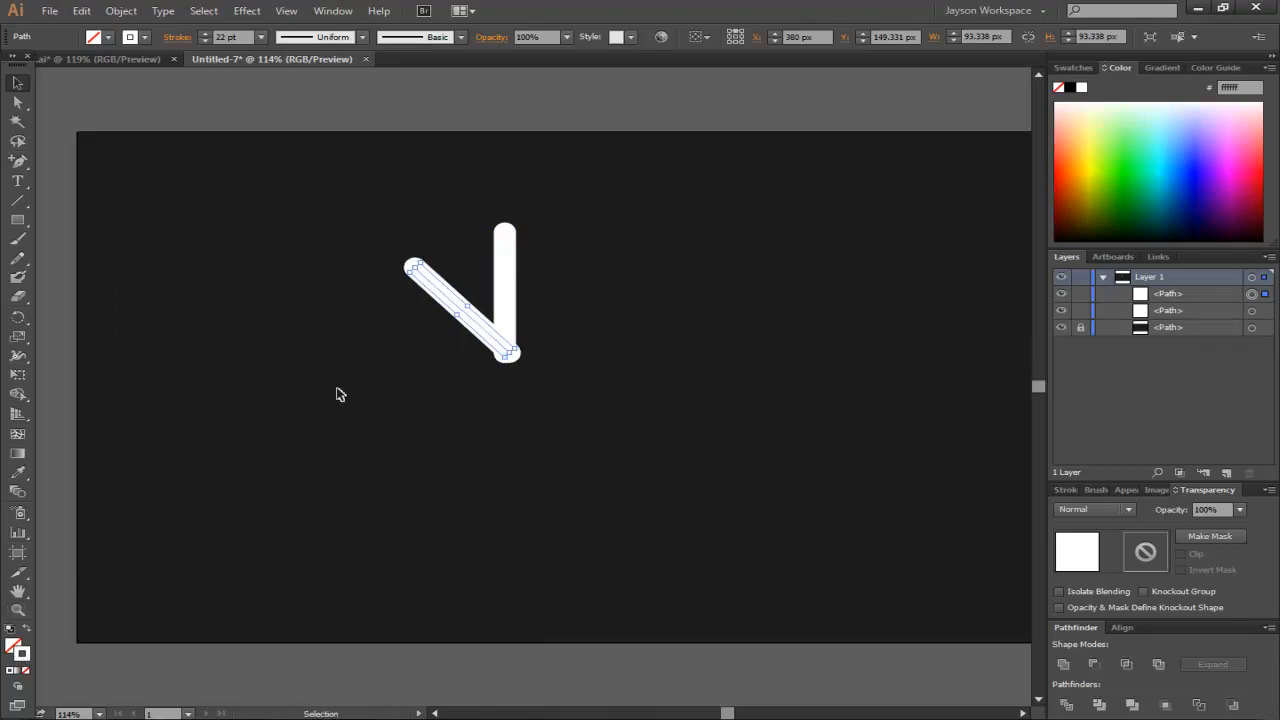
# - Set the diagonal line's stroke colour to blue 0e8bc9 and nudge it slightly down and left
pyautogui.doubleClick(21, 654)
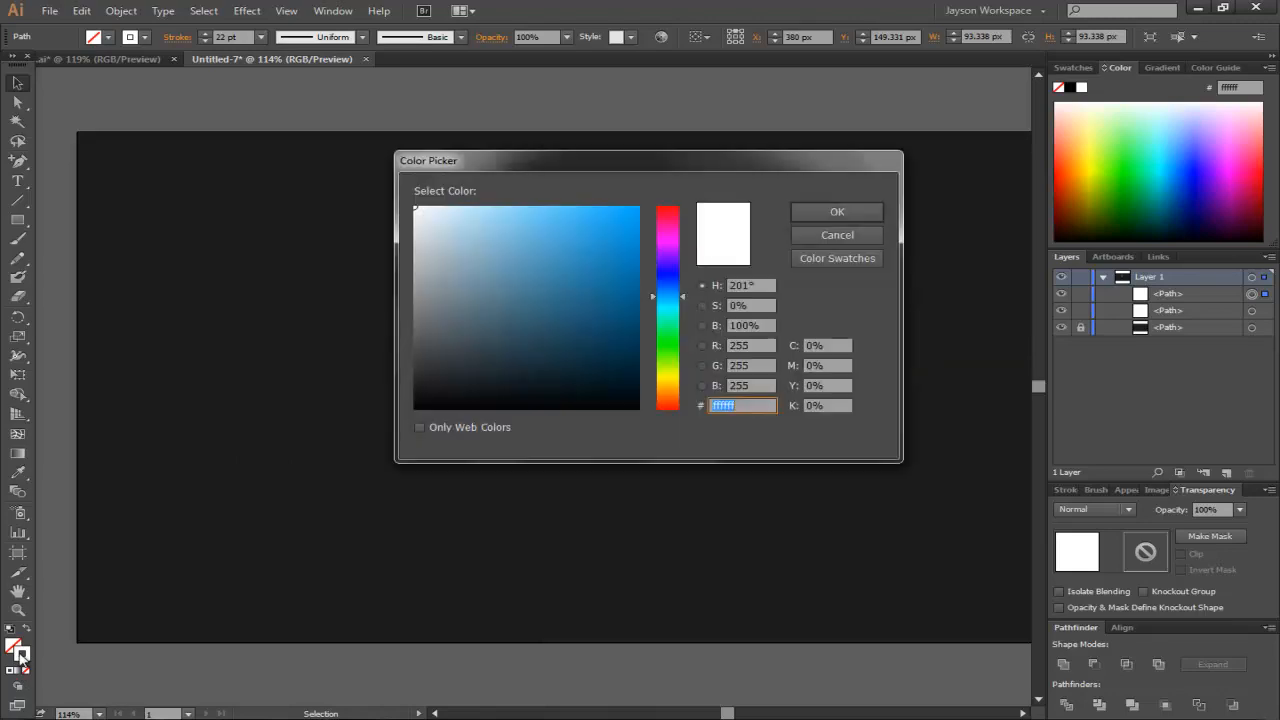
pyautogui.click(825, 211)
pyautogui.moveTo(443, 292); pyautogui.dragTo(438, 292)
pyautogui.press('Down')
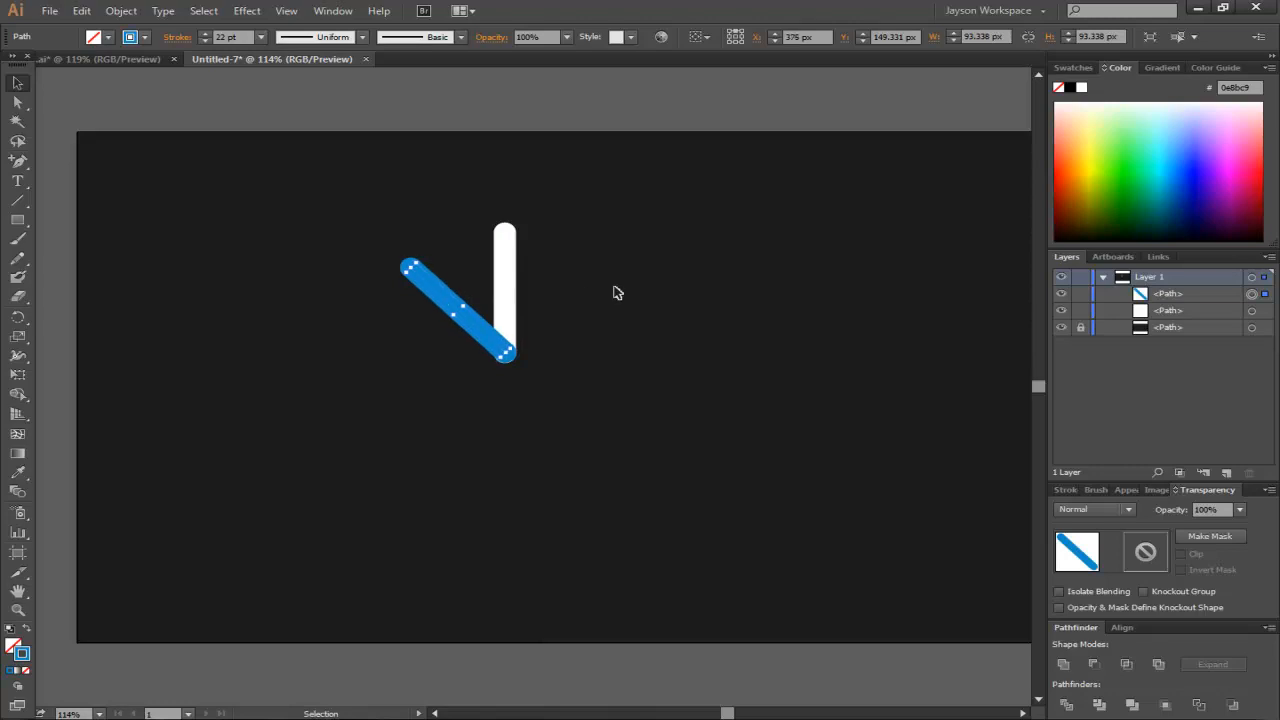
pyautogui.press('Left')
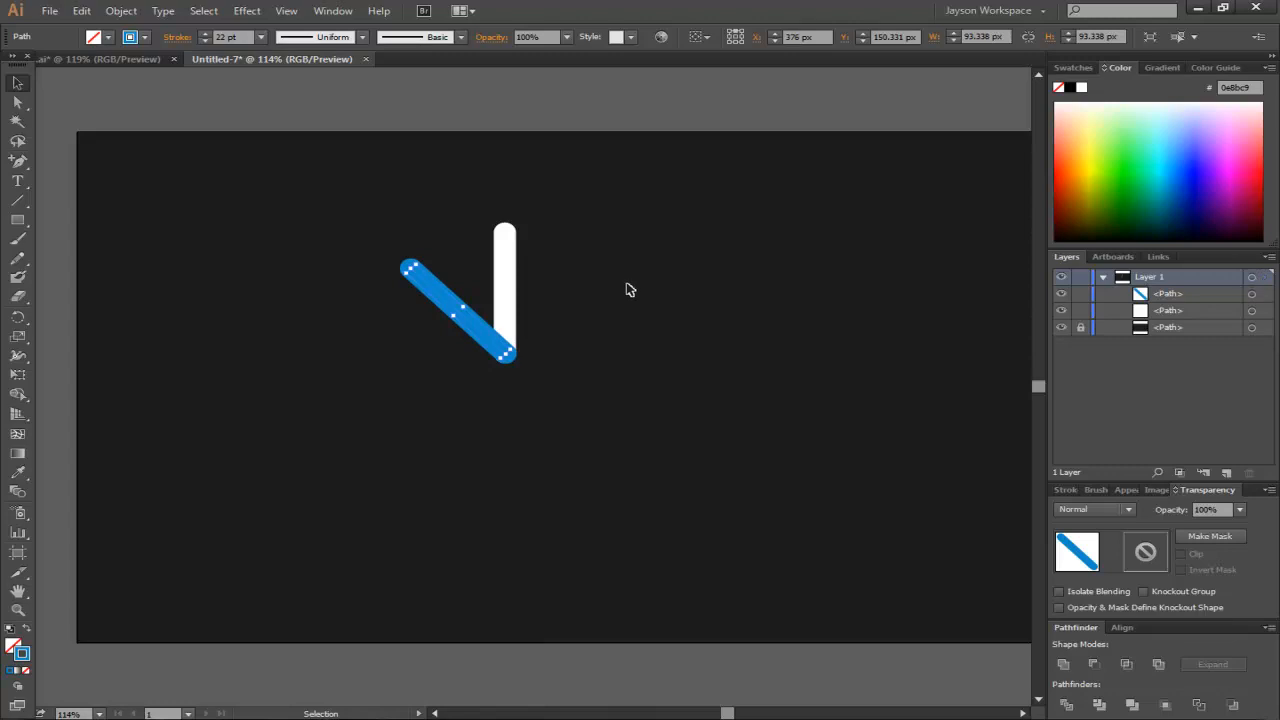
pyautogui.click(615, 292)
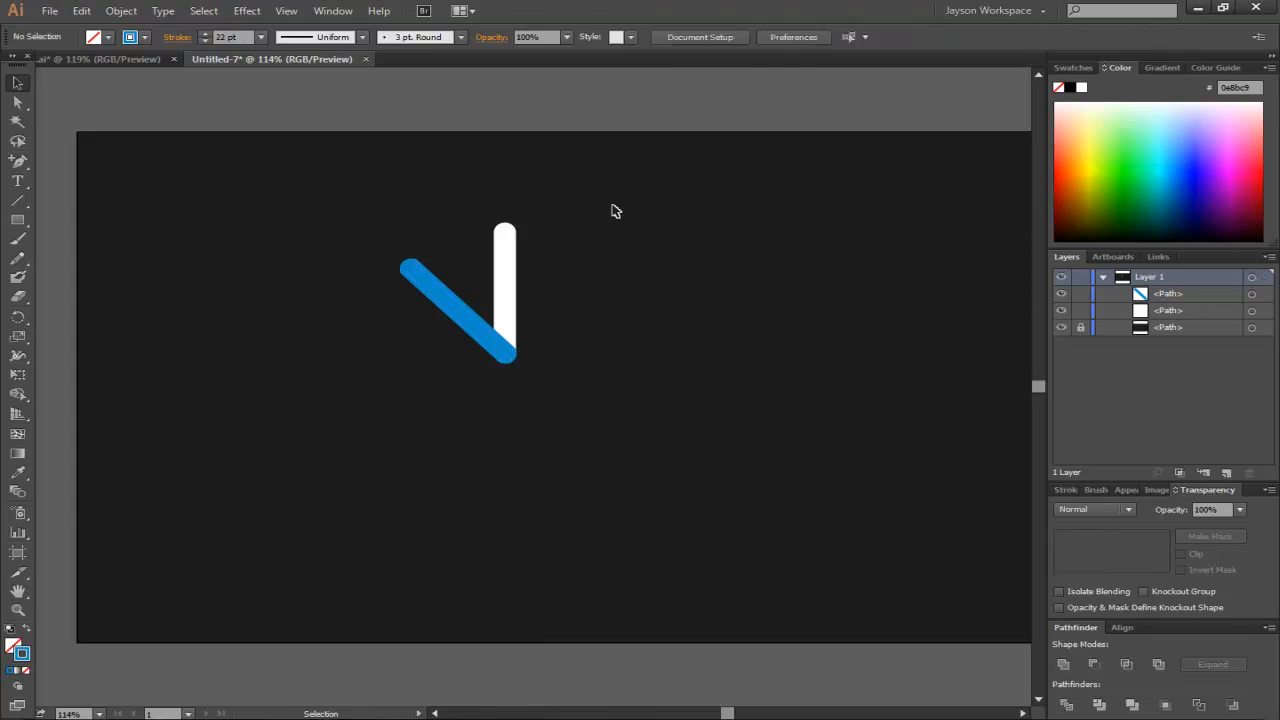
# - Rotate a copy of the vertical line by -45°
pyautogui.click(507, 251)
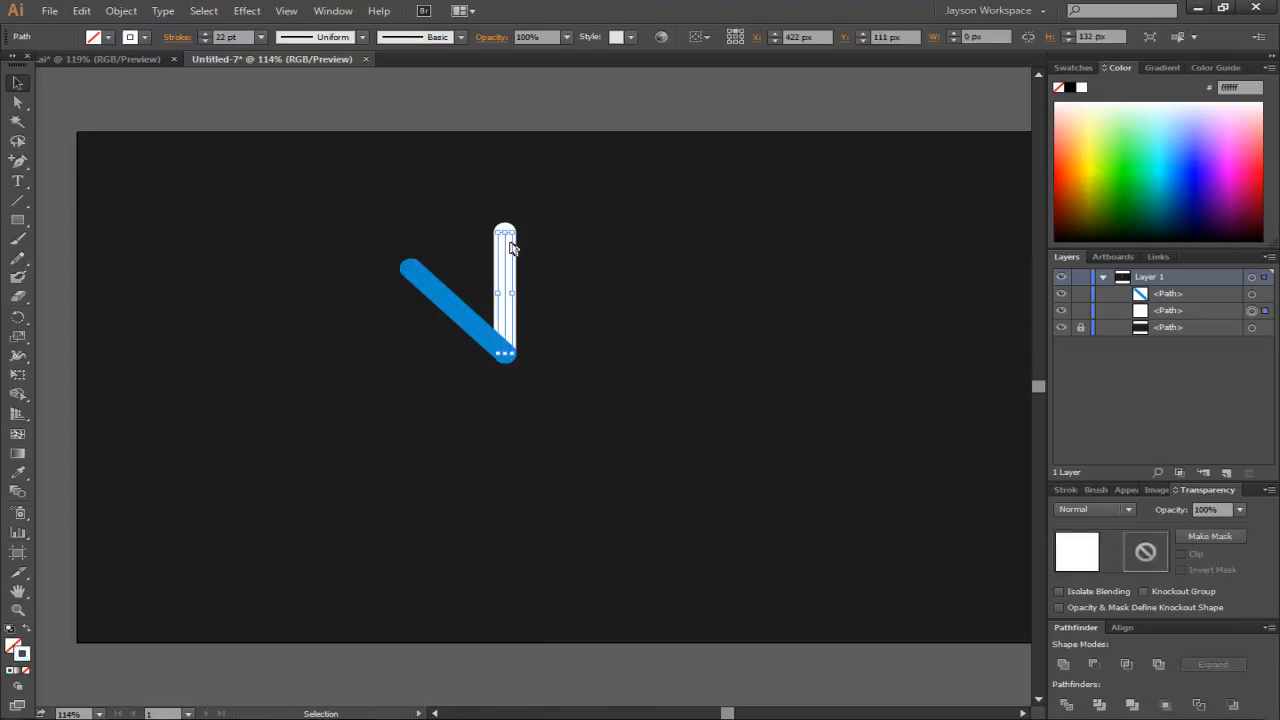
pyautogui.click(143, 12)
pyautogui.moveTo(160, 30)
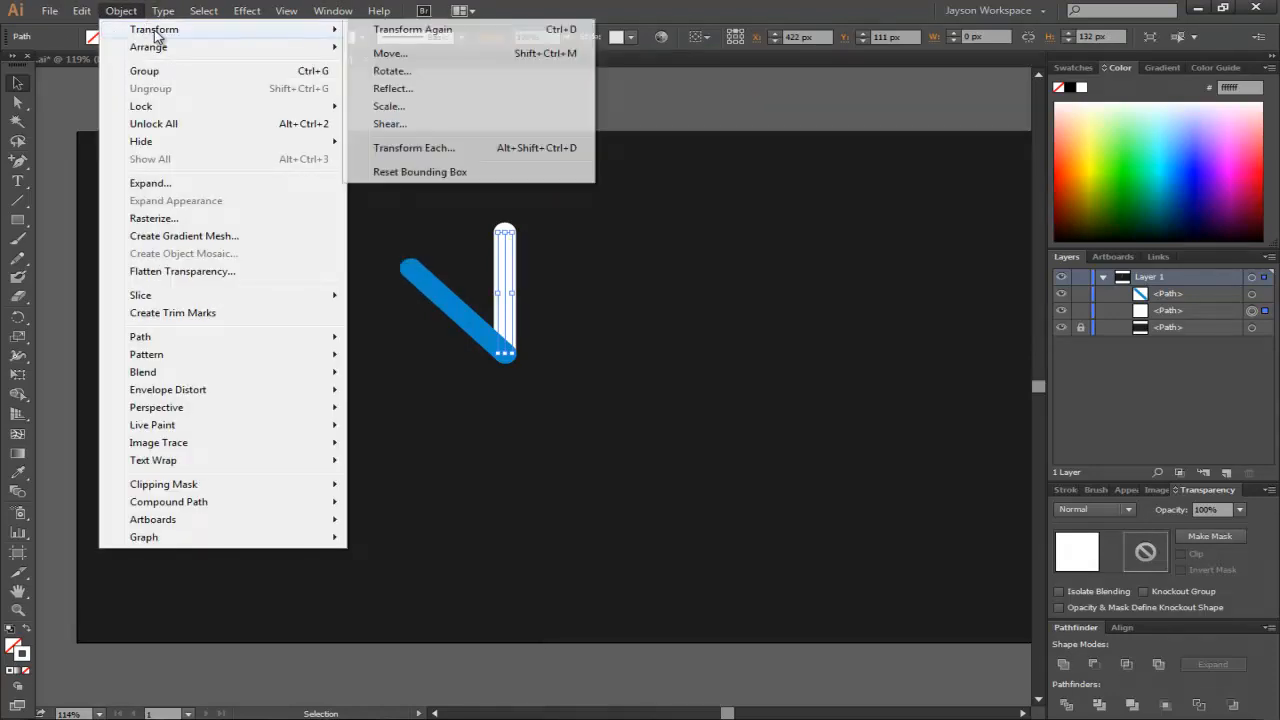
pyautogui.click(390, 71)
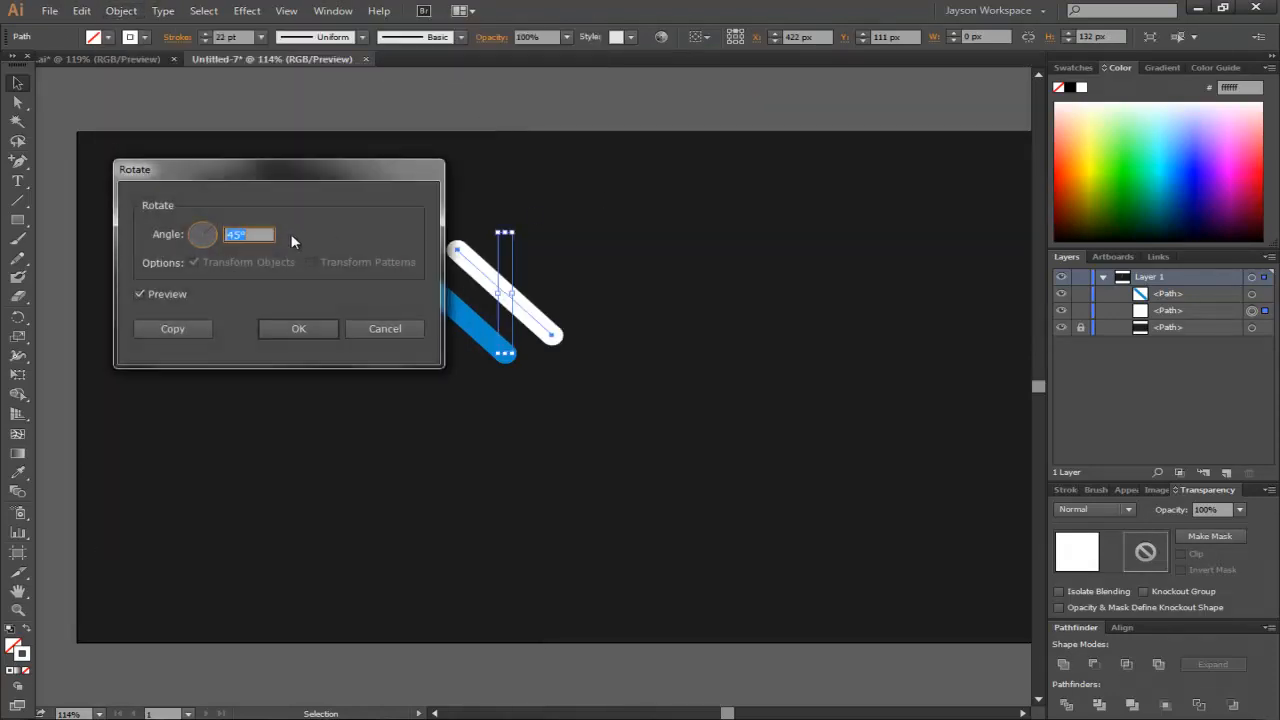
pyautogui.write('-45')
pyautogui.click(172, 329)
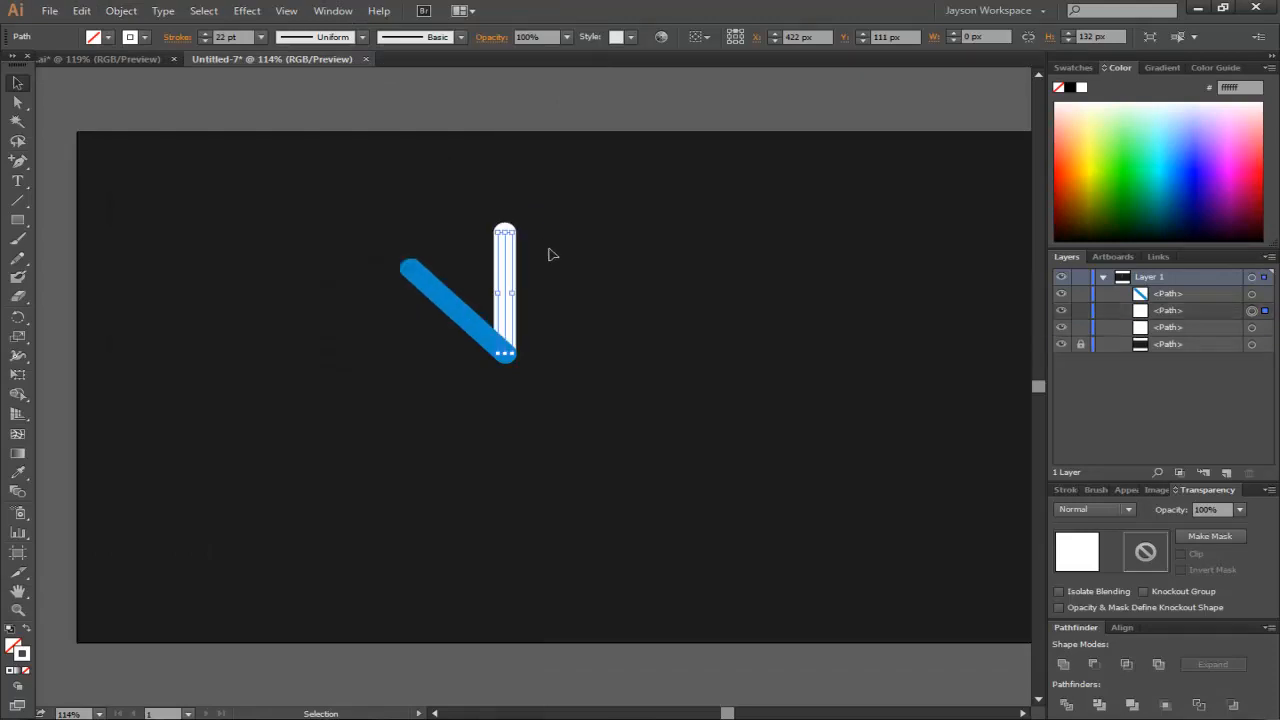
pyautogui.hotkey('ctrl', 'd')
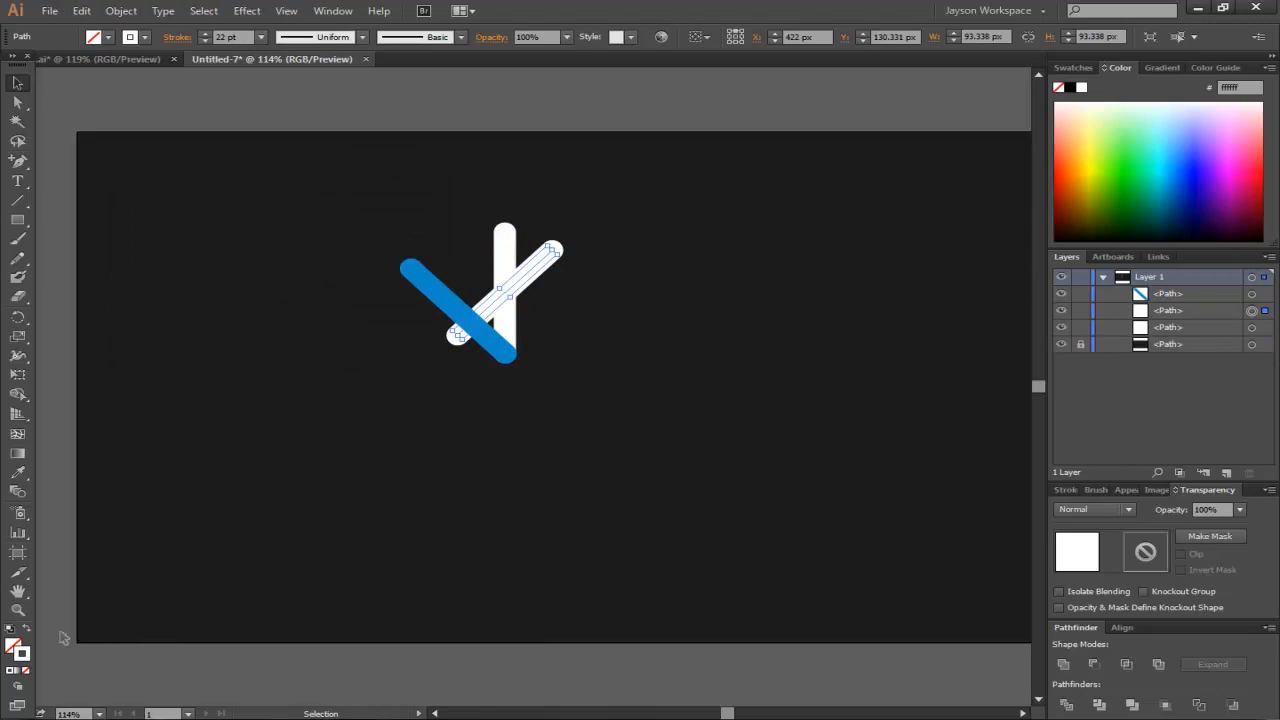
# - Set the new diagonal copy's stroke colour to green 09b239
pyautogui.doubleClick(20, 655)
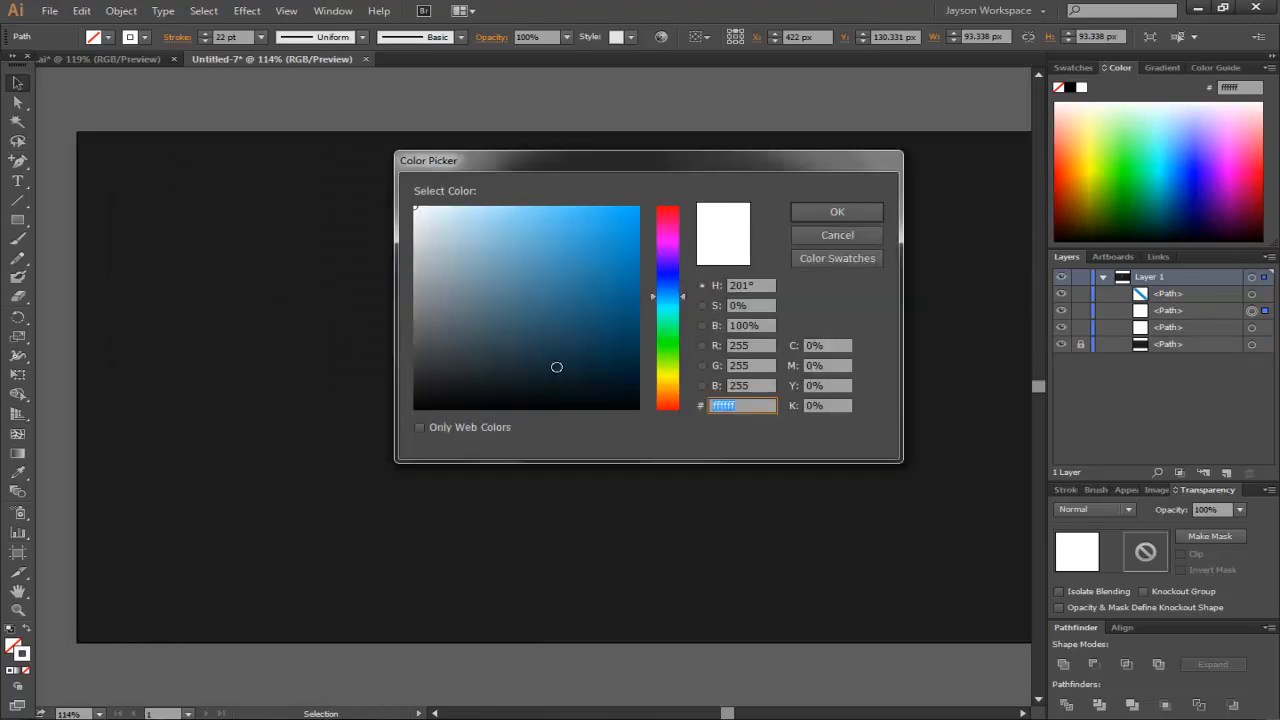
pyautogui.click(671, 330)
pyautogui.click(597, 266)
pyautogui.click(631, 266)
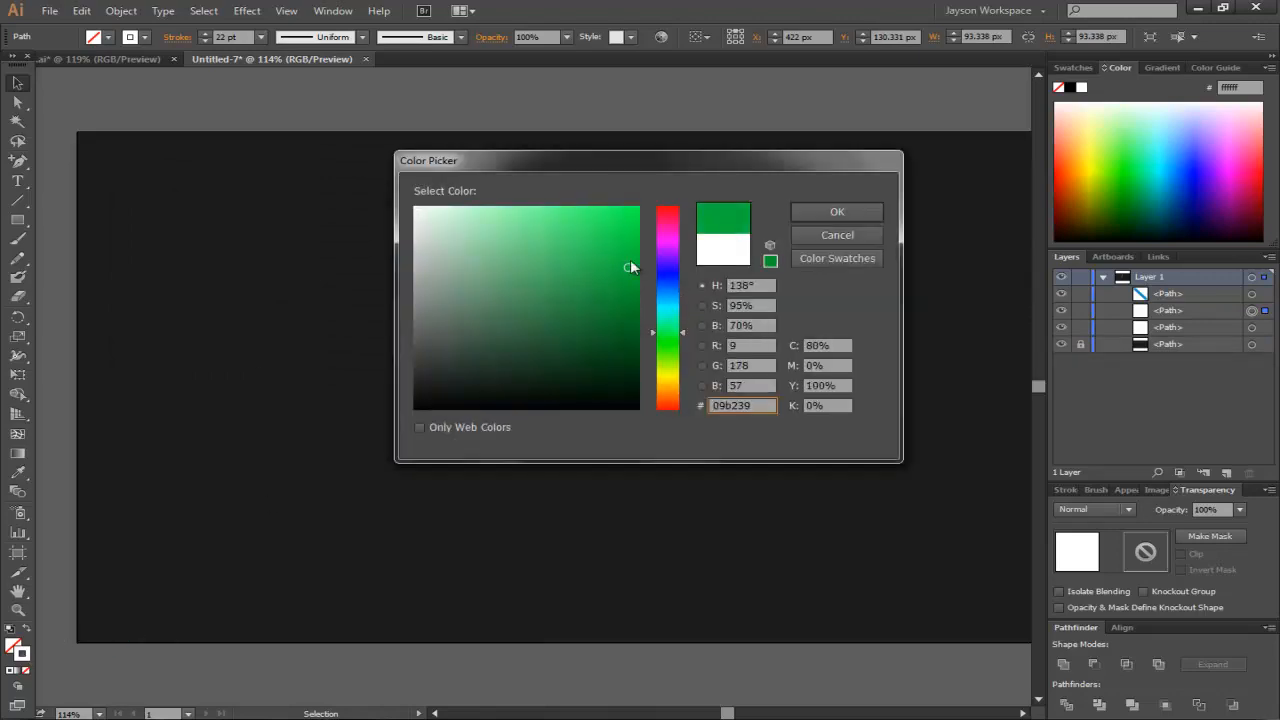
pyautogui.click(808, 212)
# - Move the green line so its lower end meets the vertical line's bottom and bring it to the front
pyautogui.moveTo(550, 262); pyautogui.dragTo(578, 293)
pyautogui.rightClick(575, 292)
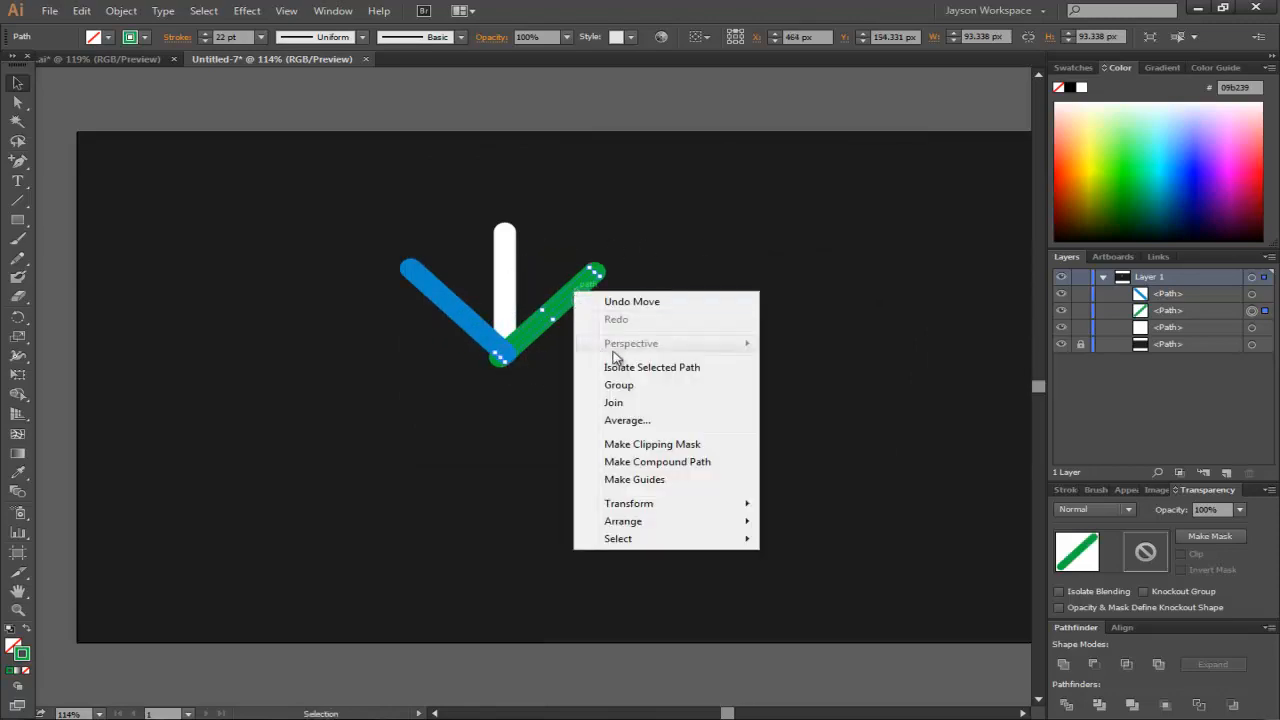
pyautogui.moveTo(689, 522)
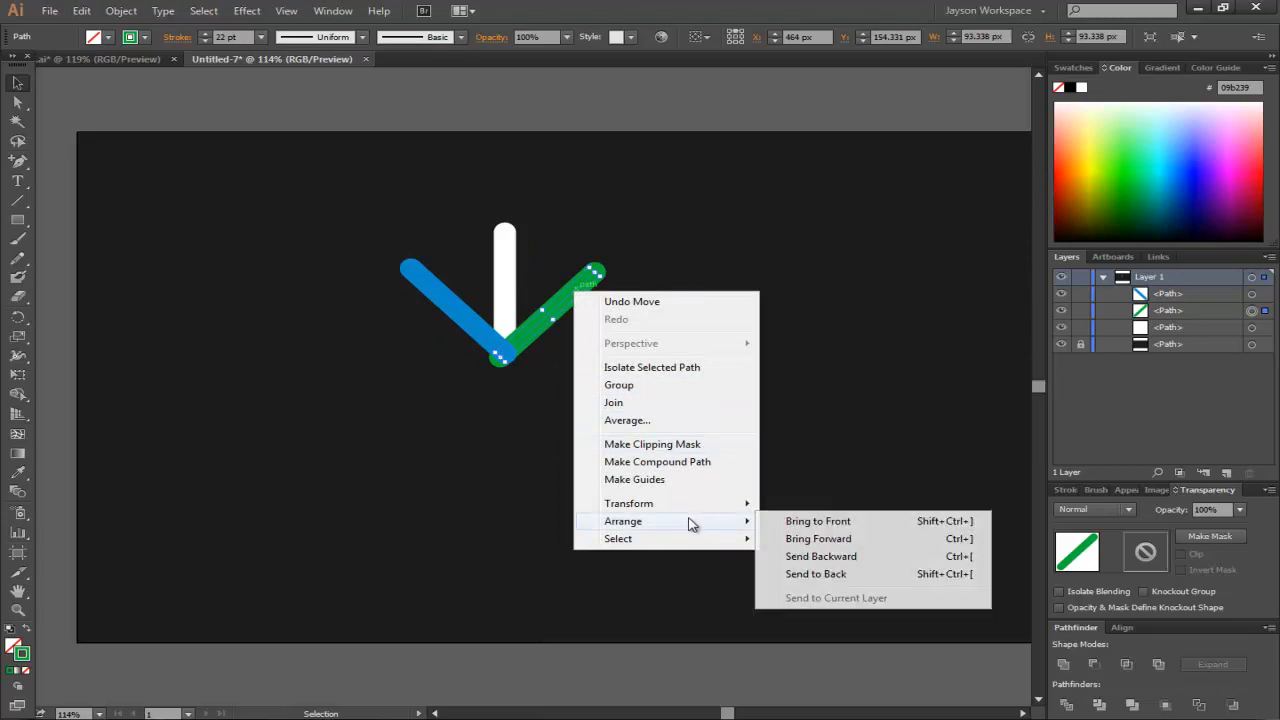
pyautogui.click(770, 517)
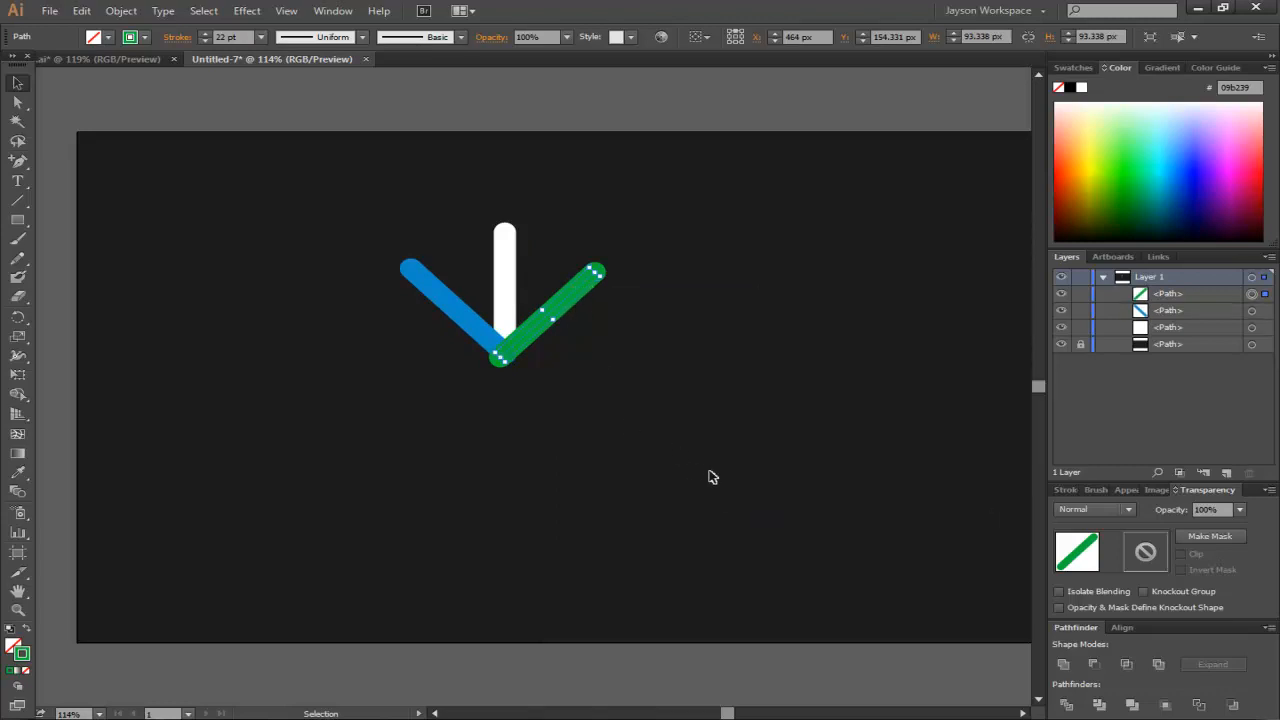
# - Nudge the green line up and right until its lower end aligns with the blue line's end
pyautogui.press('Up')
pyautogui.press('Right')
pyautogui.press('Up')
pyautogui.press('Right')
pyautogui.press('Up')
pyautogui.press('Right')
pyautogui.press('Up')
pyautogui.press('Right')
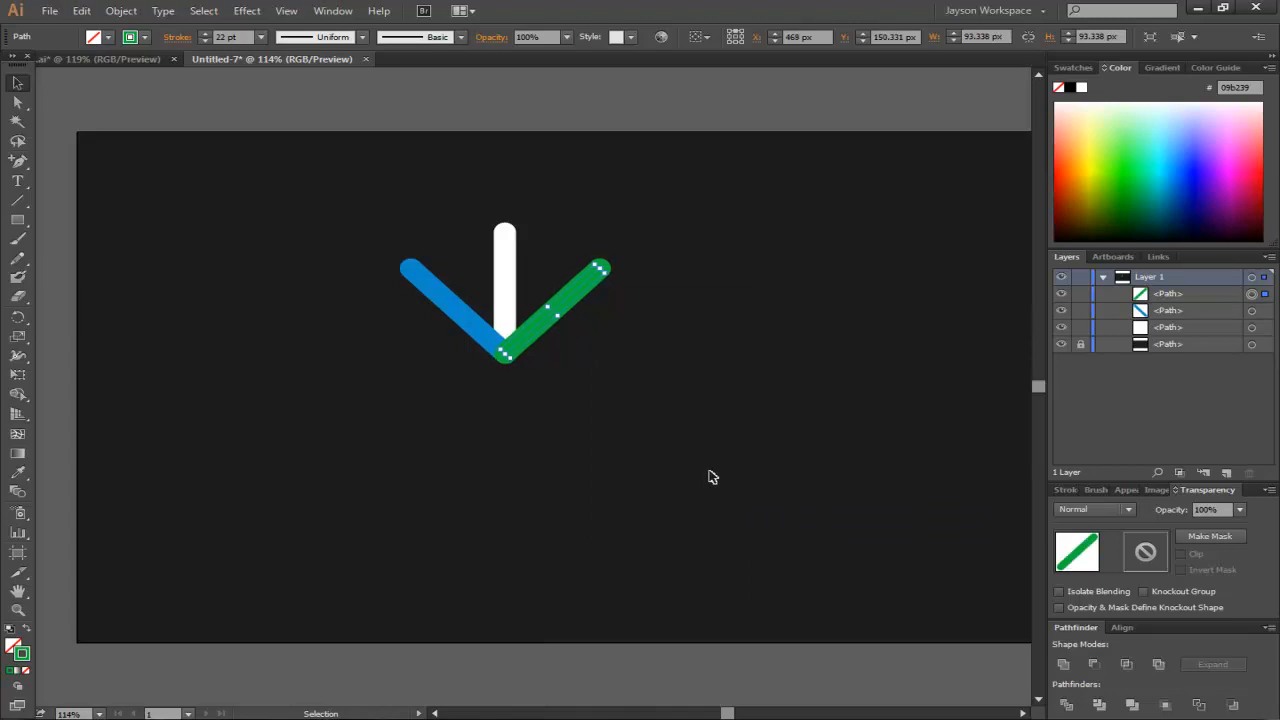
pyautogui.click(666, 374)
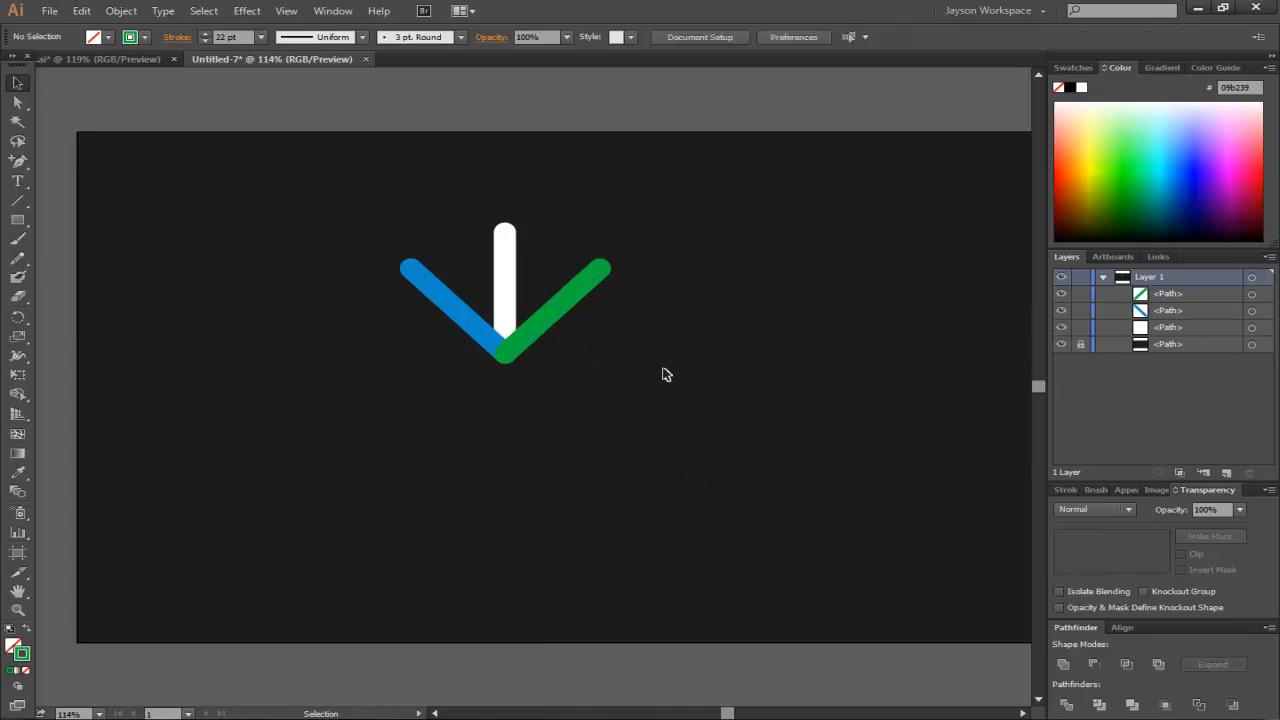
pyautogui.click(590, 278)
pyautogui.press('Right')
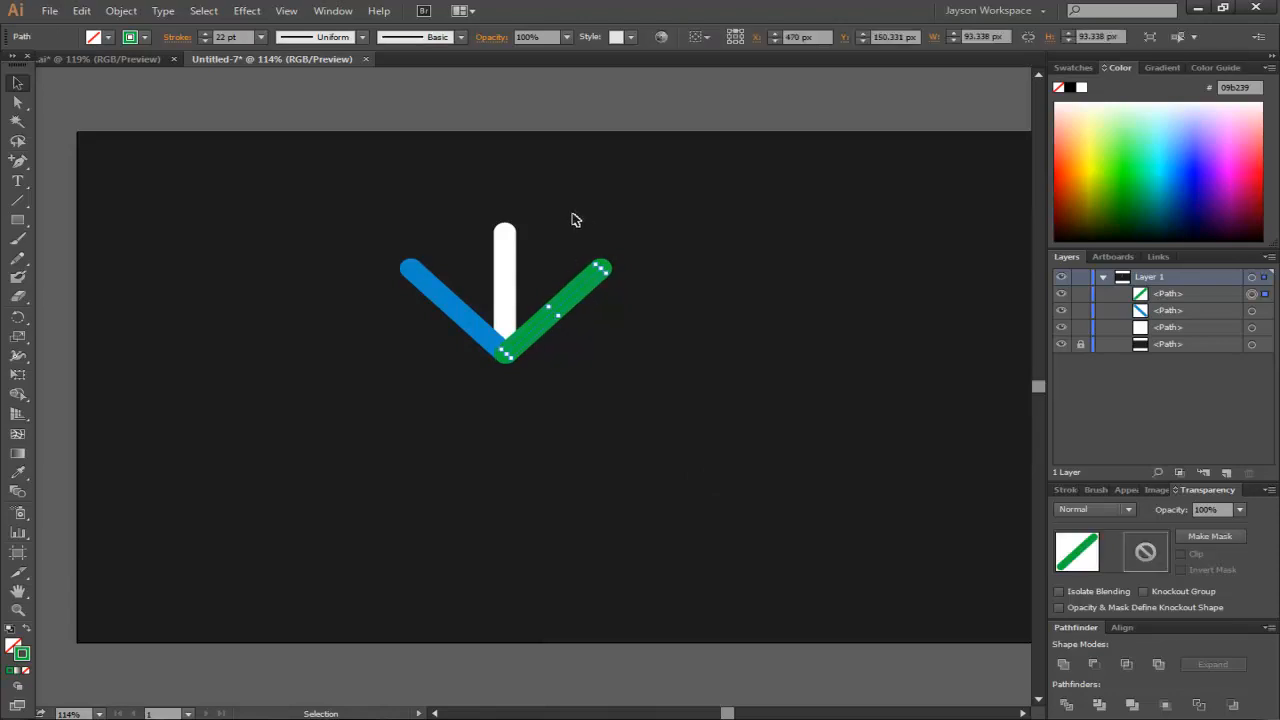
pyautogui.click(722, 260)
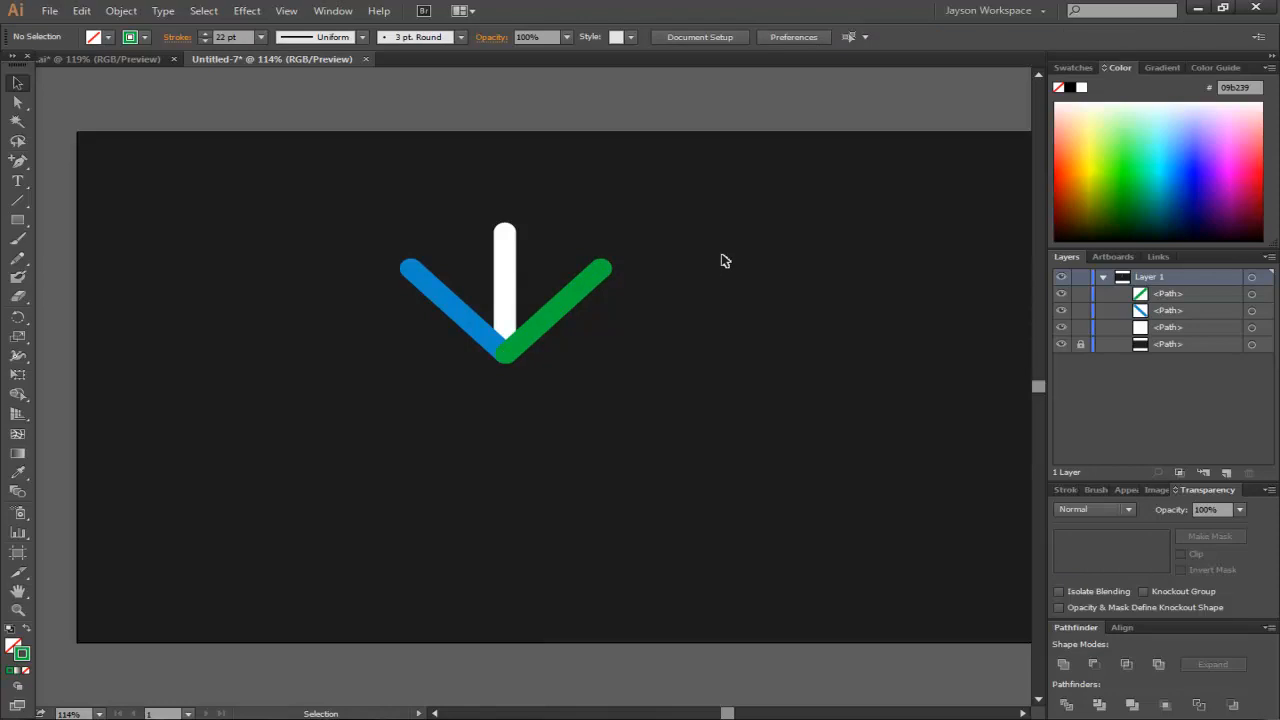
# - Select the vertical, blue and green lines and group them
pyautogui.moveTo(655, 192); pyautogui.dragTo(341, 405)
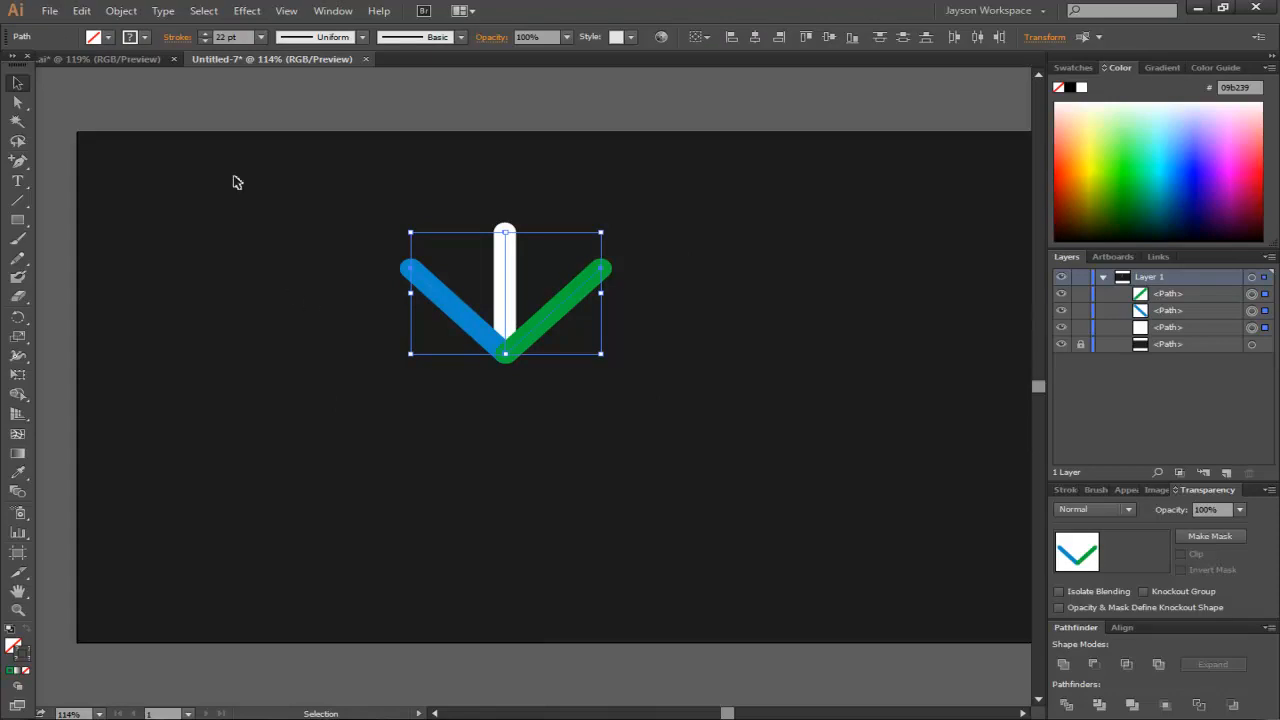
pyautogui.rightClick(510, 290)
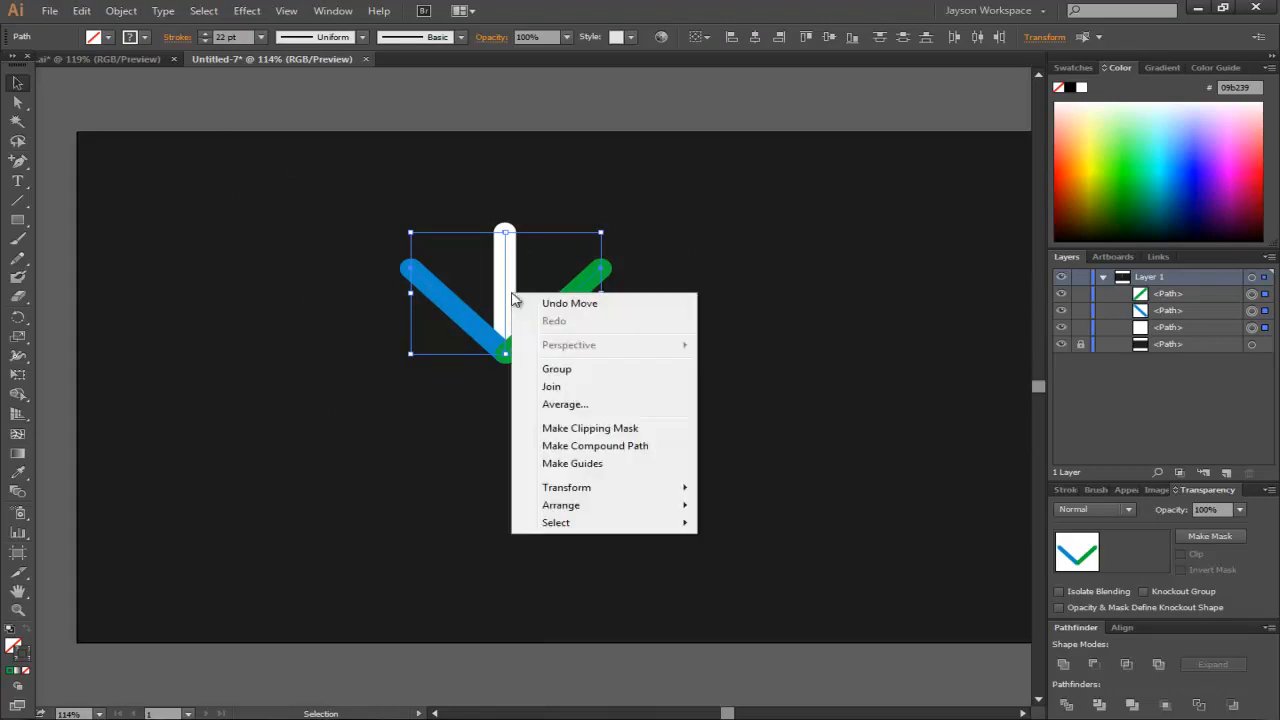
pyautogui.click(556, 369)
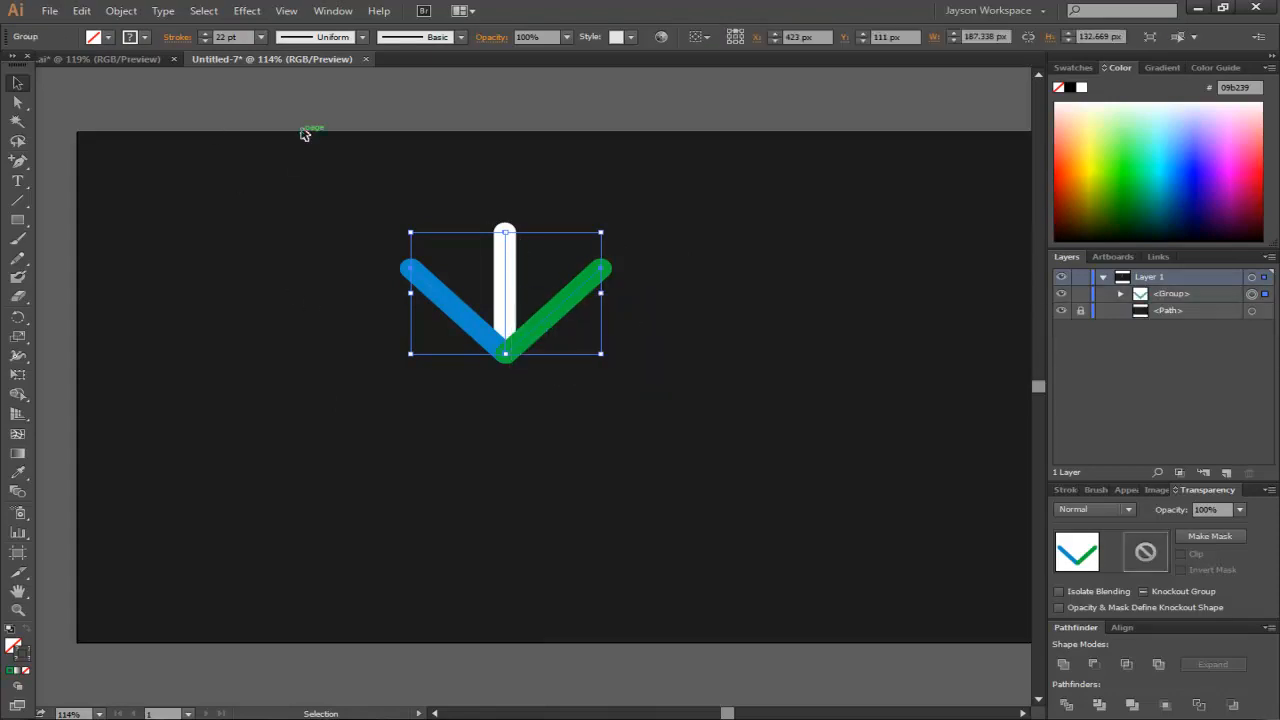
# - Paste a copy of the group in front and rotate it by 180°
pyautogui.click(138, 13)
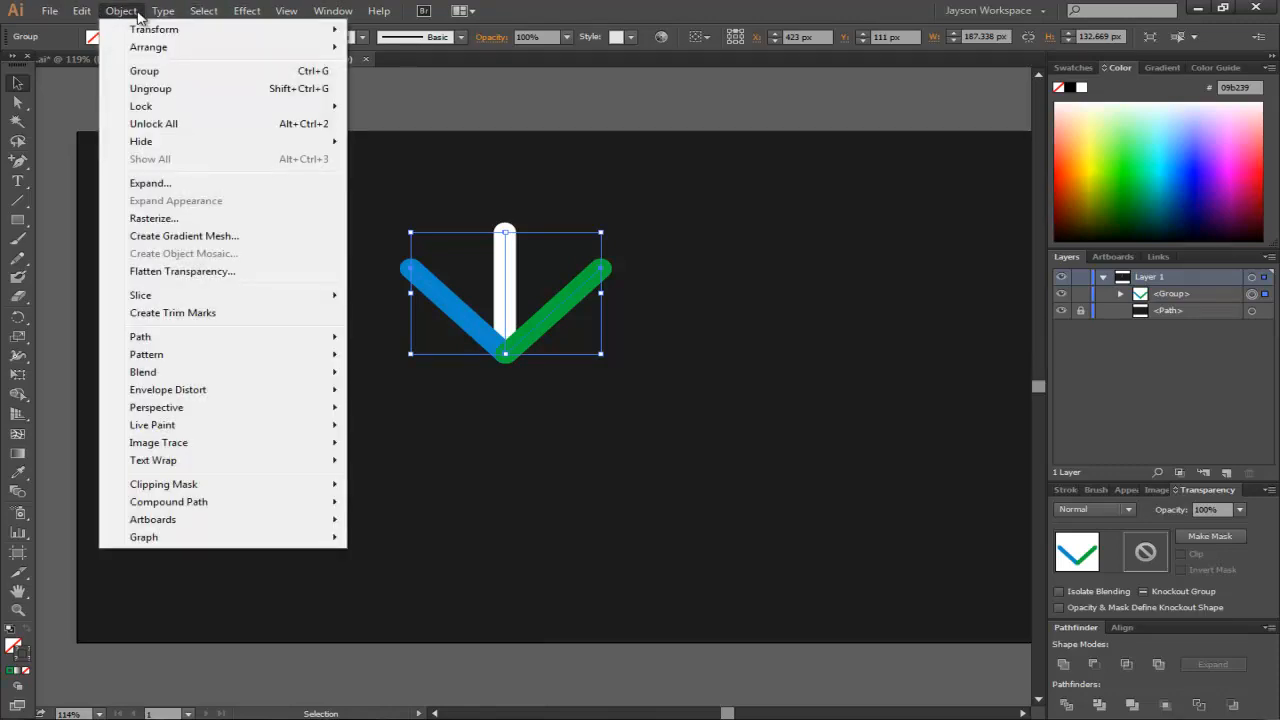
pyautogui.moveTo(86, 13)
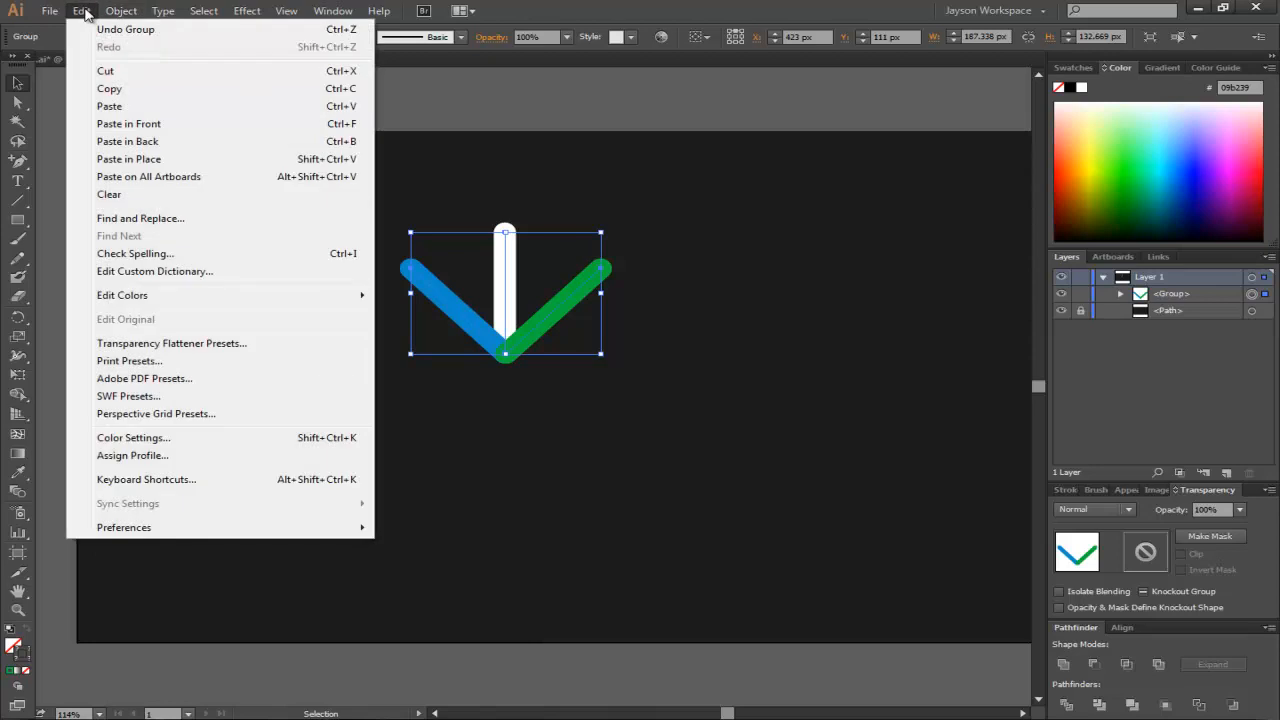
pyautogui.click(128, 88)
pyautogui.click(86, 12)
pyautogui.click(131, 159)
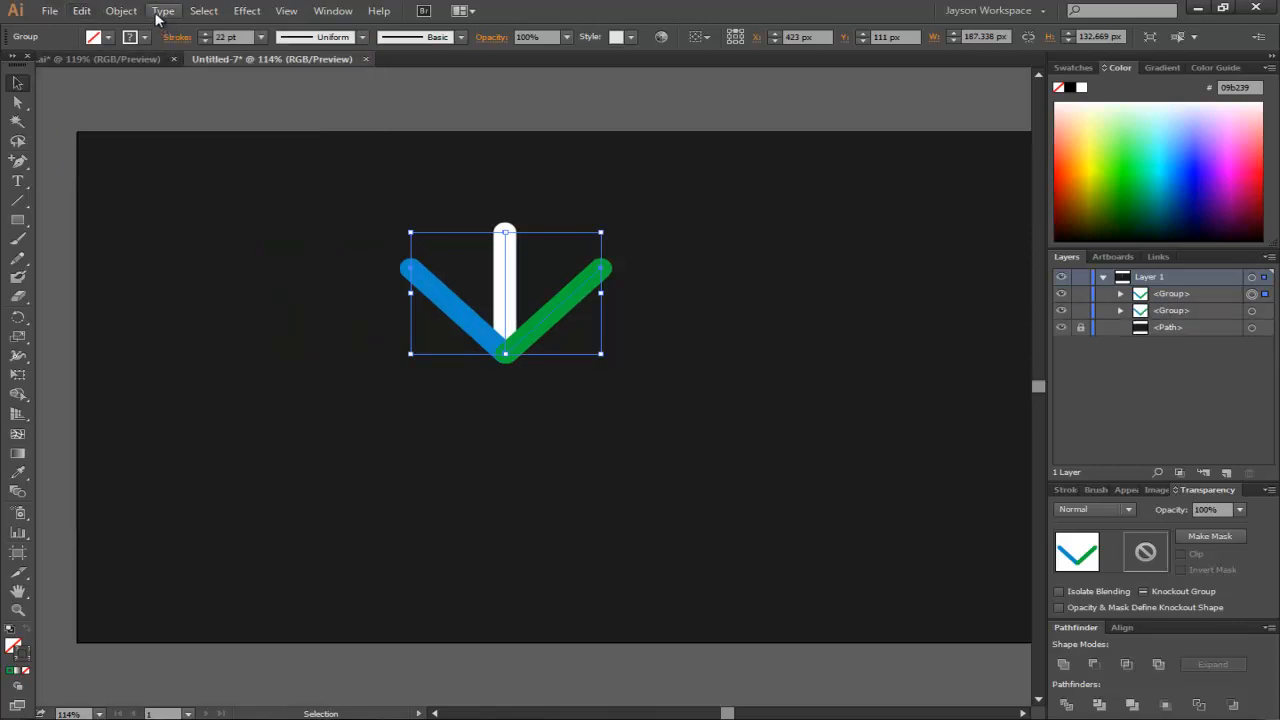
pyautogui.click(121, 11)
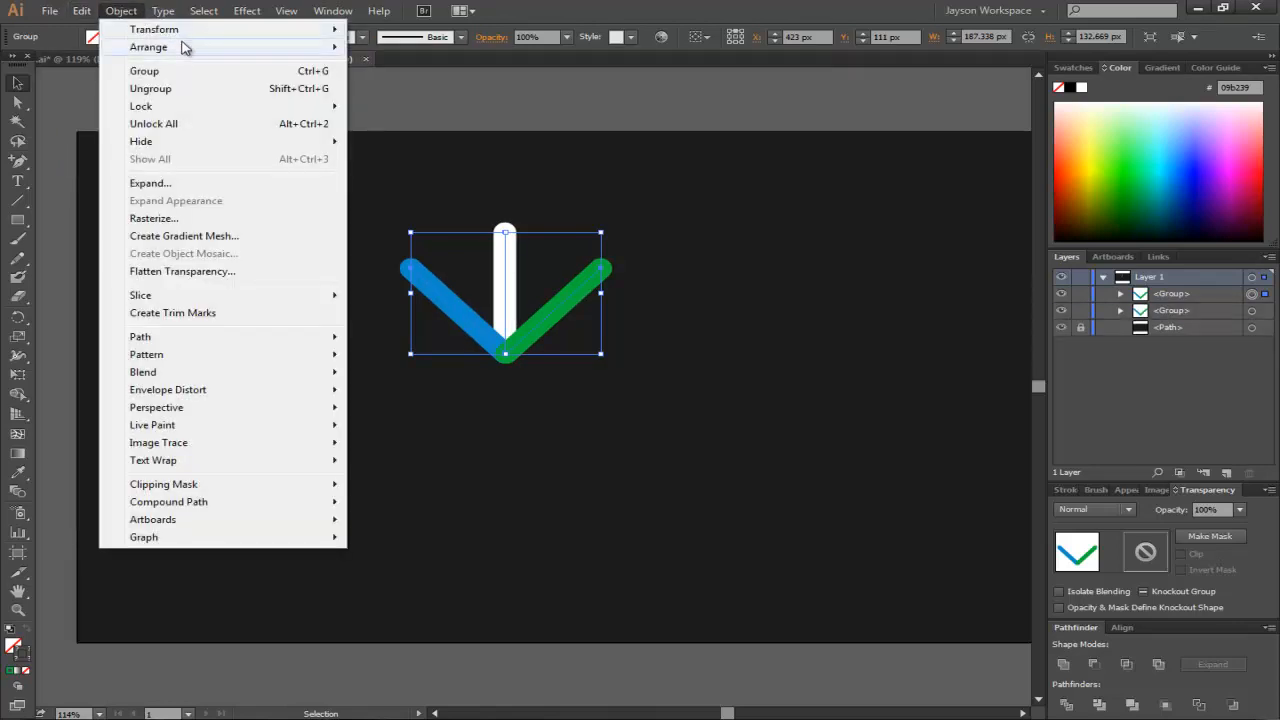
pyautogui.moveTo(183, 47)
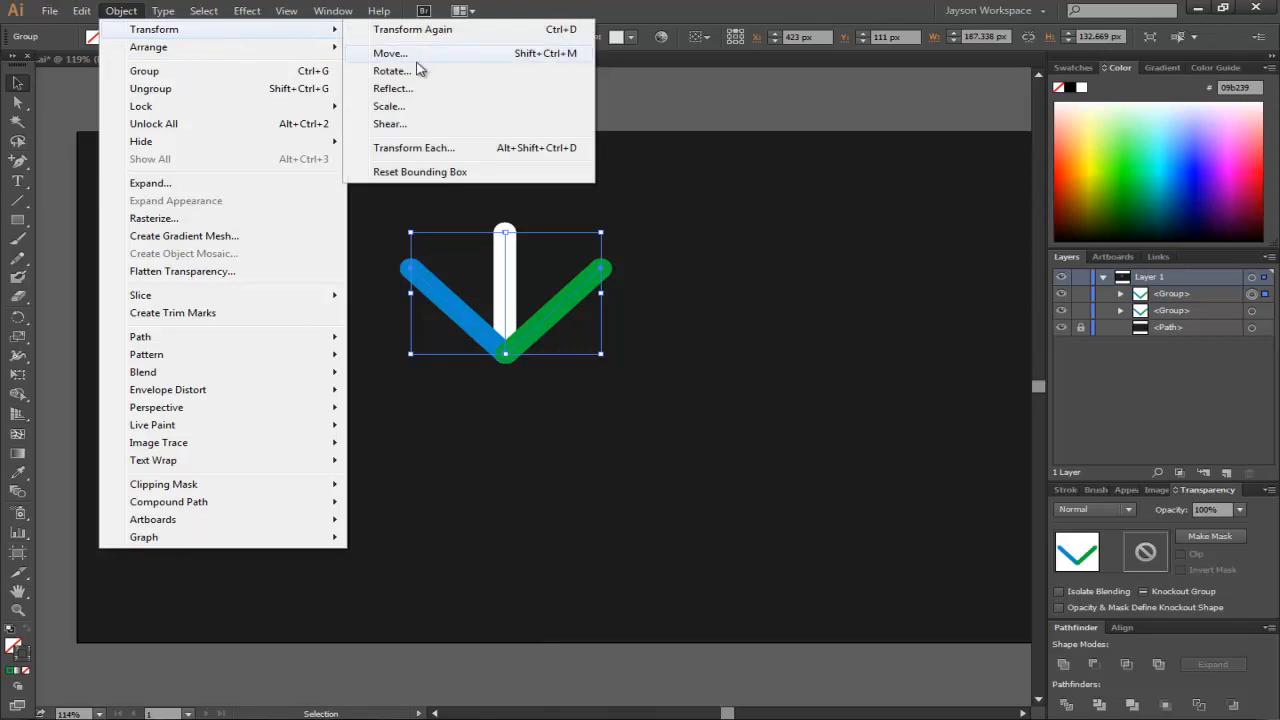
pyautogui.click(418, 77)
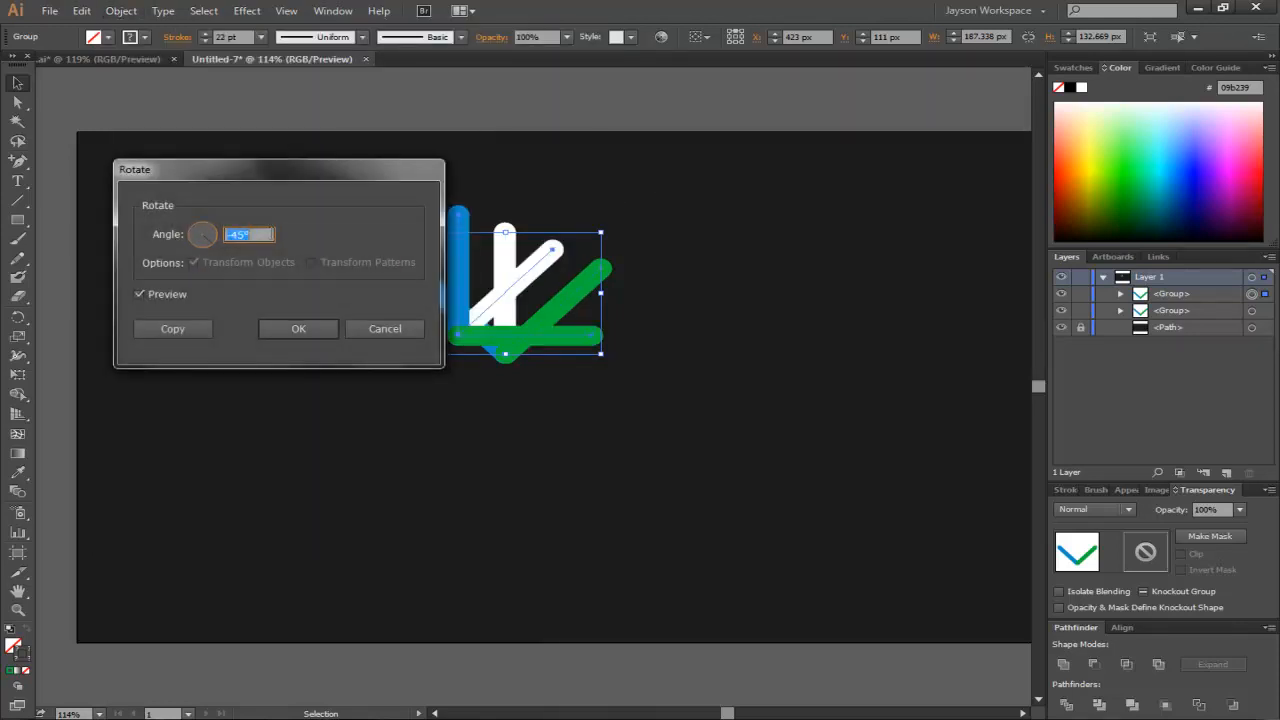
pyautogui.write('180')
pyautogui.press('Return')
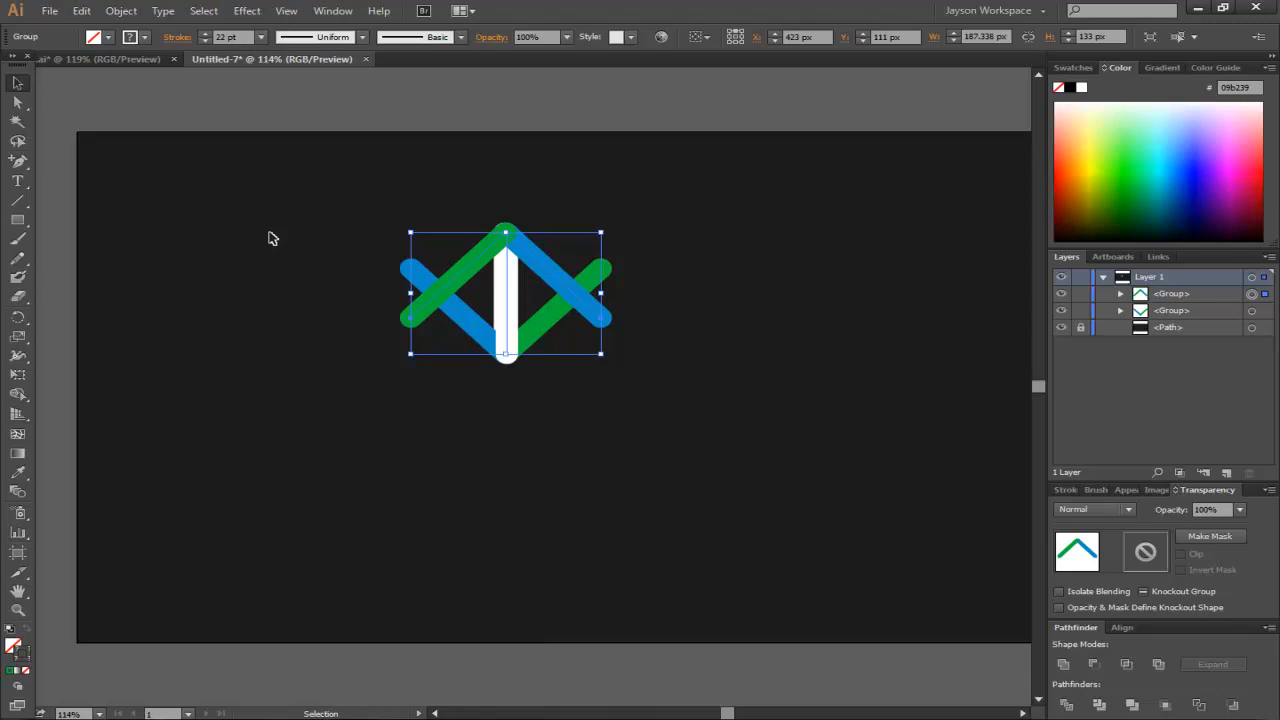
# - Move the rotated copy down to a Y position of 281 px, below the first chevron
pyautogui.press('Down')
pyautogui.press('Down')
pyautogui.press('Down')
pyautogui.press('Down')
pyautogui.press('Down')
pyautogui.press('Down')
pyautogui.press('Down')
pyautogui.press('Down')
pyautogui.press('Down')
pyautogui.press('Down')
pyautogui.press('Down')
pyautogui.press('Down')
pyautogui.press('Down')
pyautogui.press('Down')
pyautogui.press('Down')
pyautogui.press('Down')
pyautogui.press('Down')
pyautogui.press('Down')
pyautogui.press('Down')
pyautogui.press('Down')
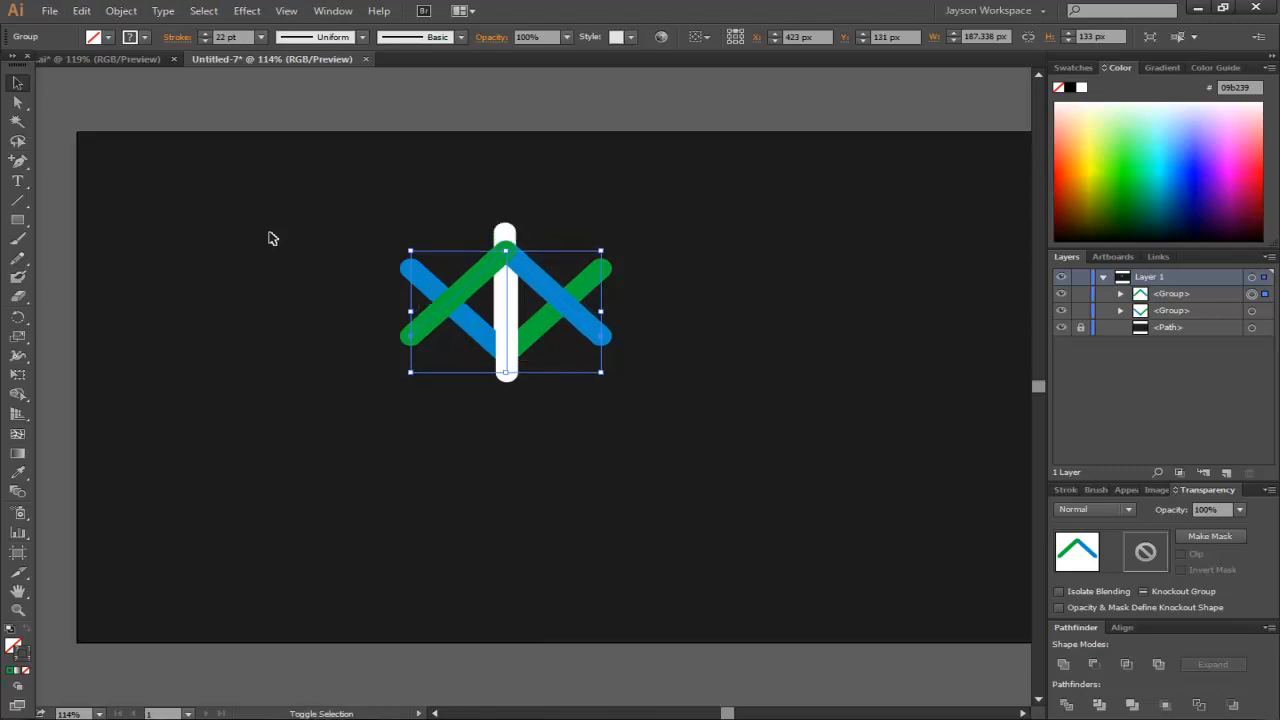
pyautogui.hotkey('shift', 'Down')
pyautogui.hotkey('shift', 'Down')
pyautogui.hotkey('shift', 'Down')
pyautogui.hotkey('shift', 'Down')
pyautogui.hotkey('shift', 'Down')
pyautogui.hotkey('shift', 'Down')
pyautogui.hotkey('shift', 'Down')
pyautogui.hotkey('shift', 'Down')
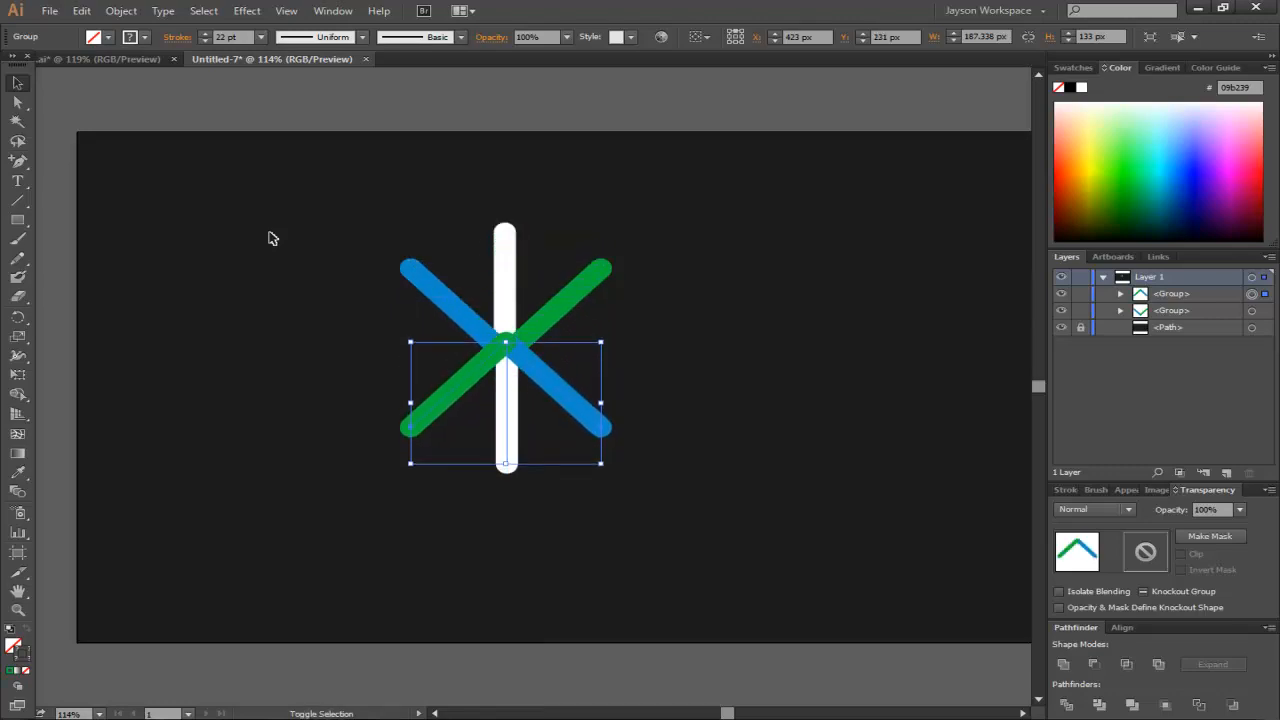
pyautogui.hotkey('shift', 'Down')
pyautogui.hotkey('shift', 'Down')
pyautogui.hotkey('shift', 'Down')
pyautogui.hotkey('shift', 'Down')
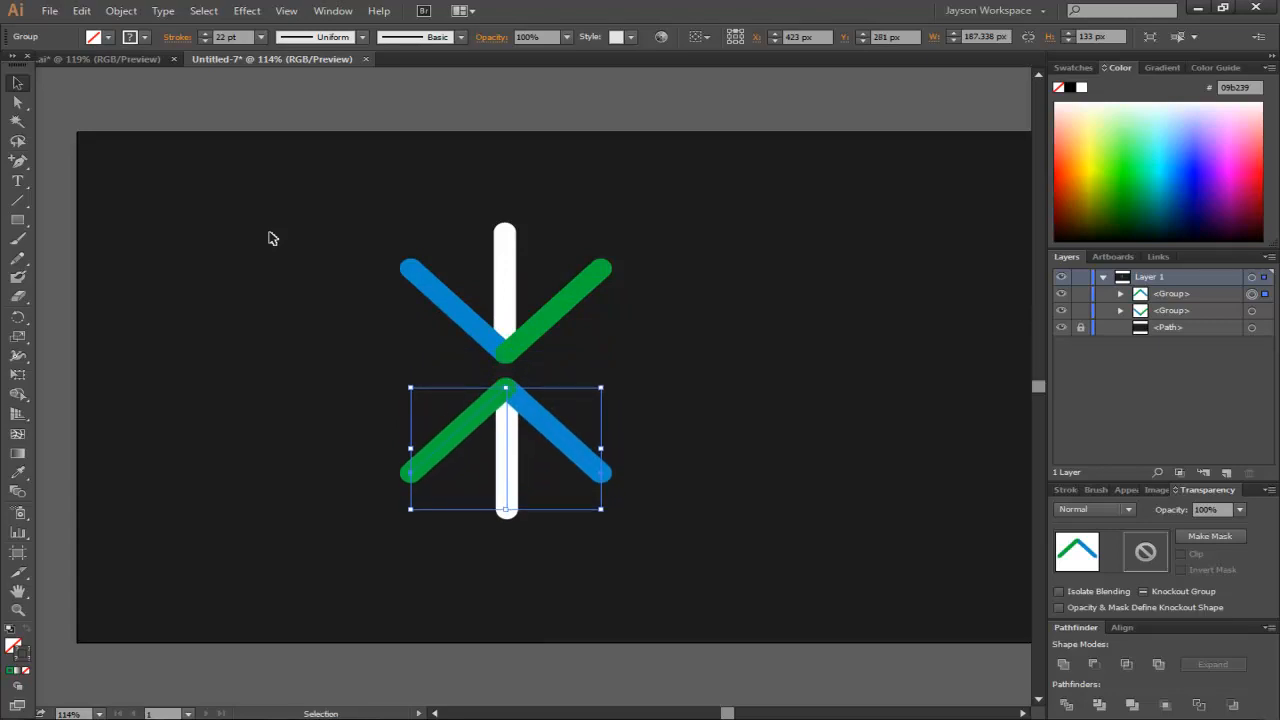
pyautogui.click(345, 208)
# - Select both chevron groups, paste a copy in front and rotate the copy by 90°
pyautogui.moveTo(711, 205); pyautogui.dragTo(280, 527)
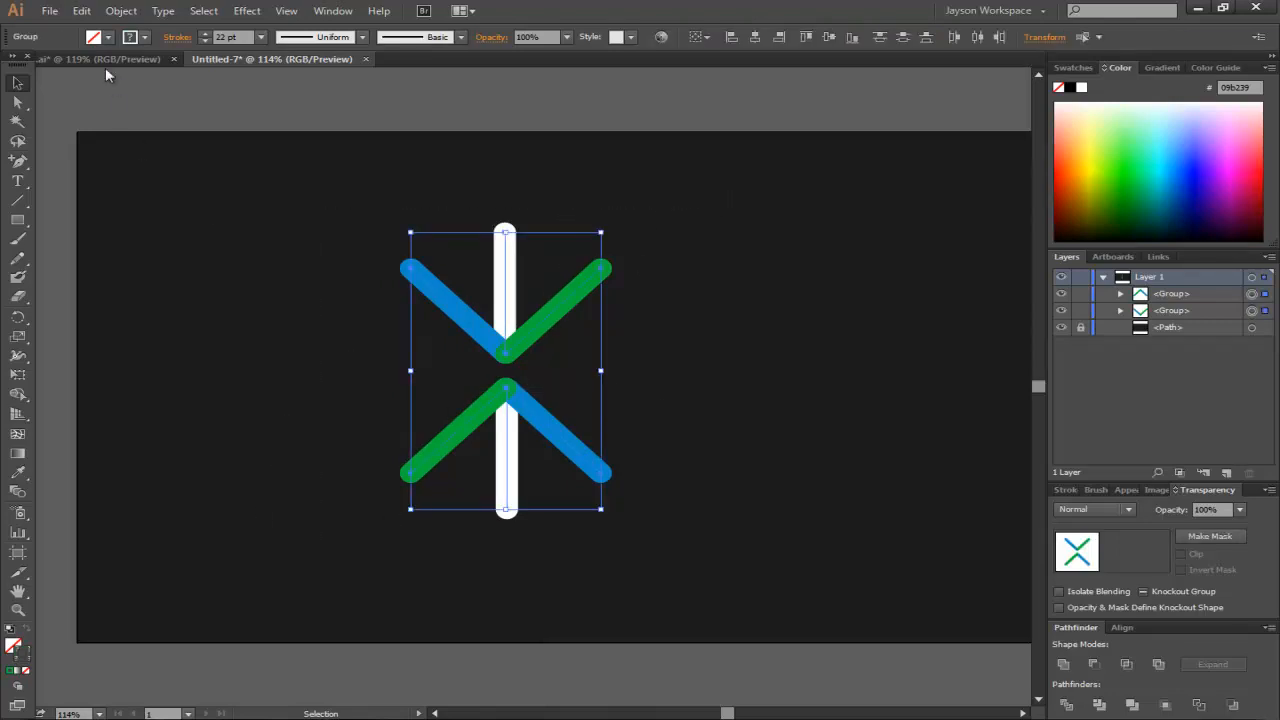
pyautogui.click(81, 12)
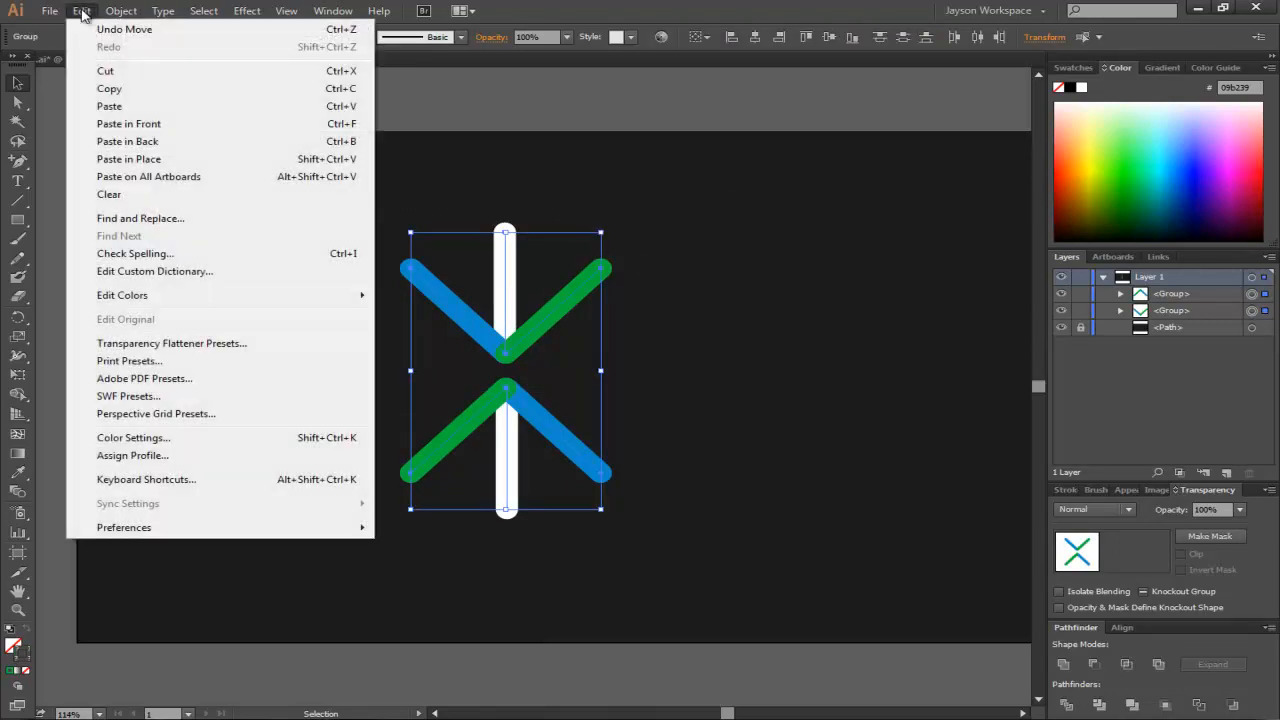
pyautogui.click(125, 89)
pyautogui.click(95, 14)
pyautogui.click(143, 160)
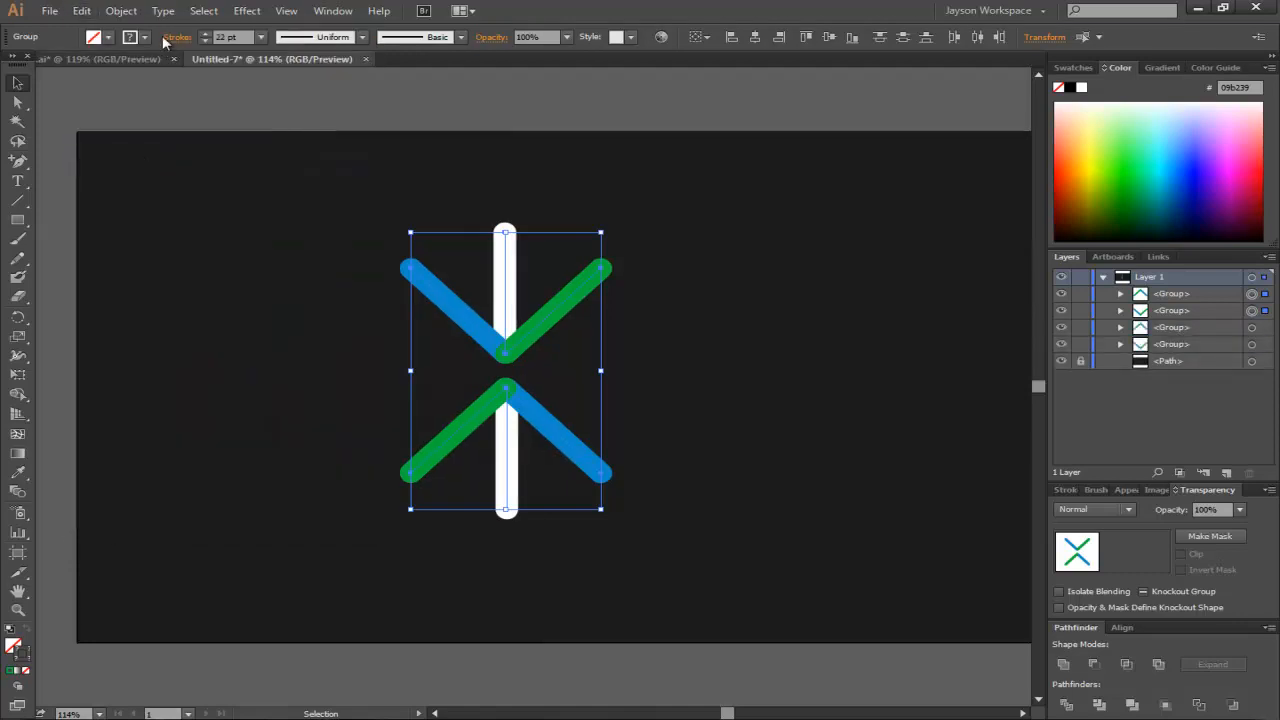
pyautogui.click(121, 11)
pyautogui.moveTo(167, 33)
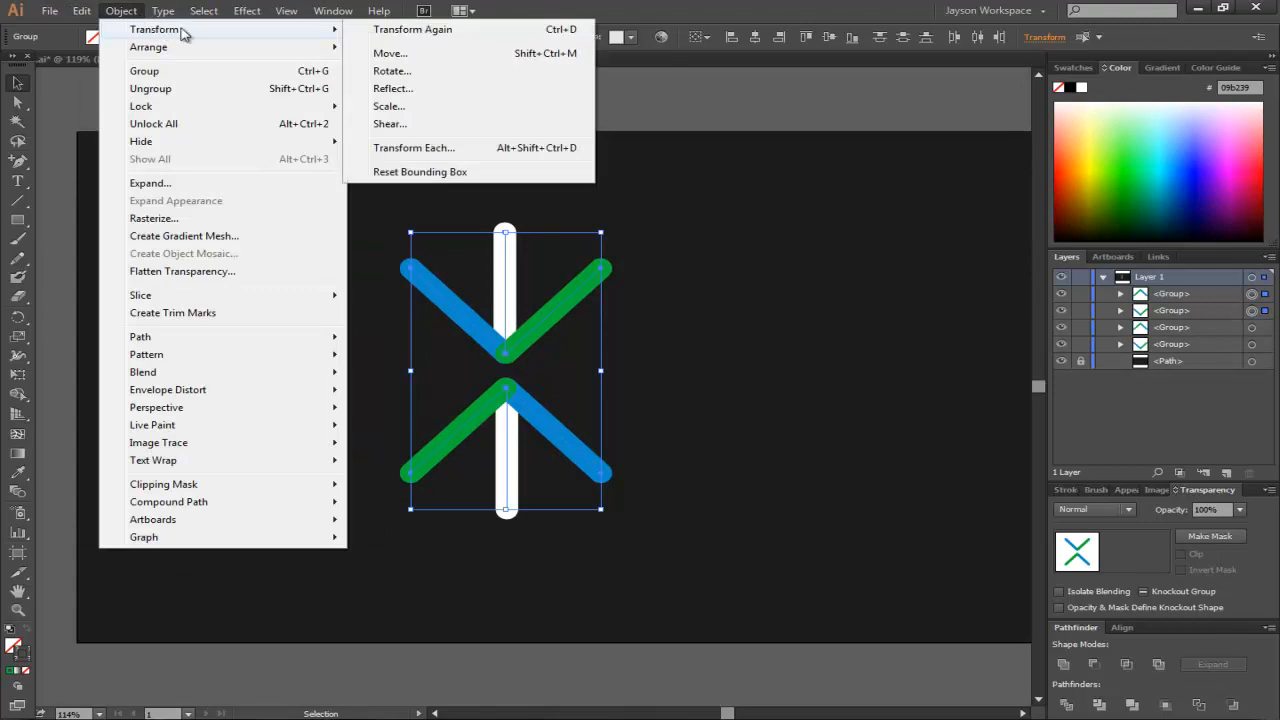
pyautogui.click(393, 72)
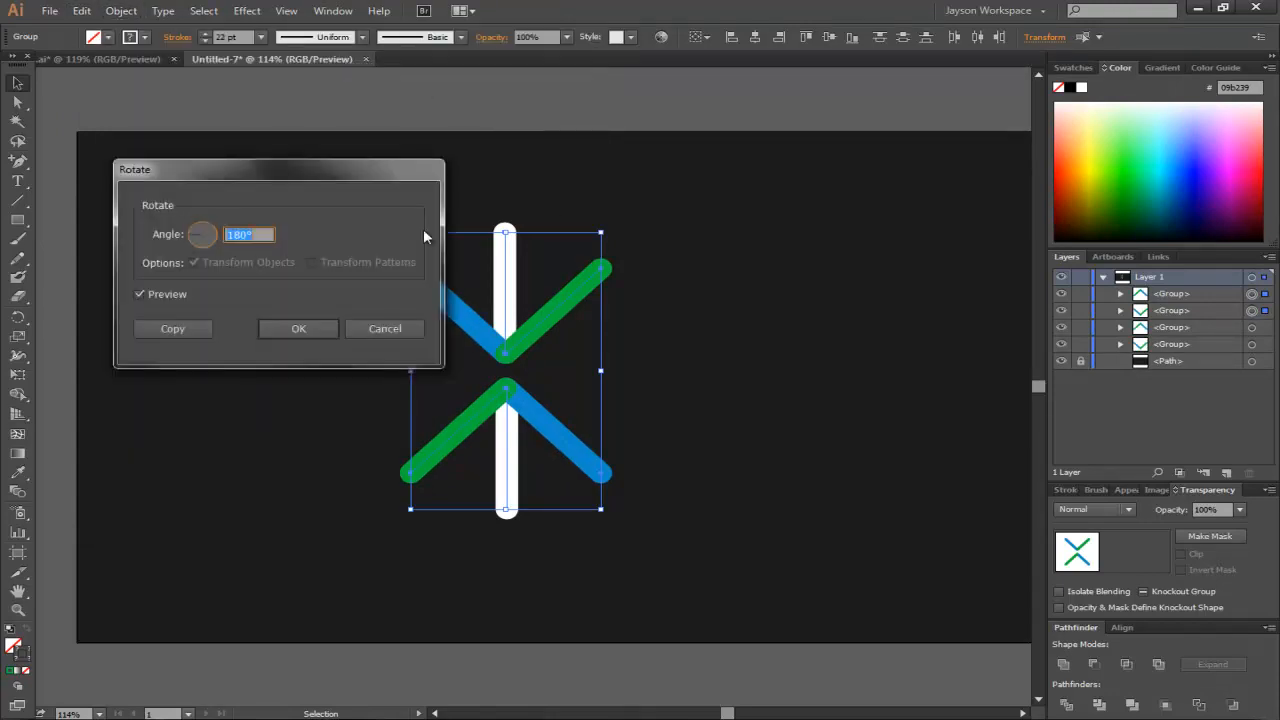
pyautogui.write('90')
pyautogui.press('Return')
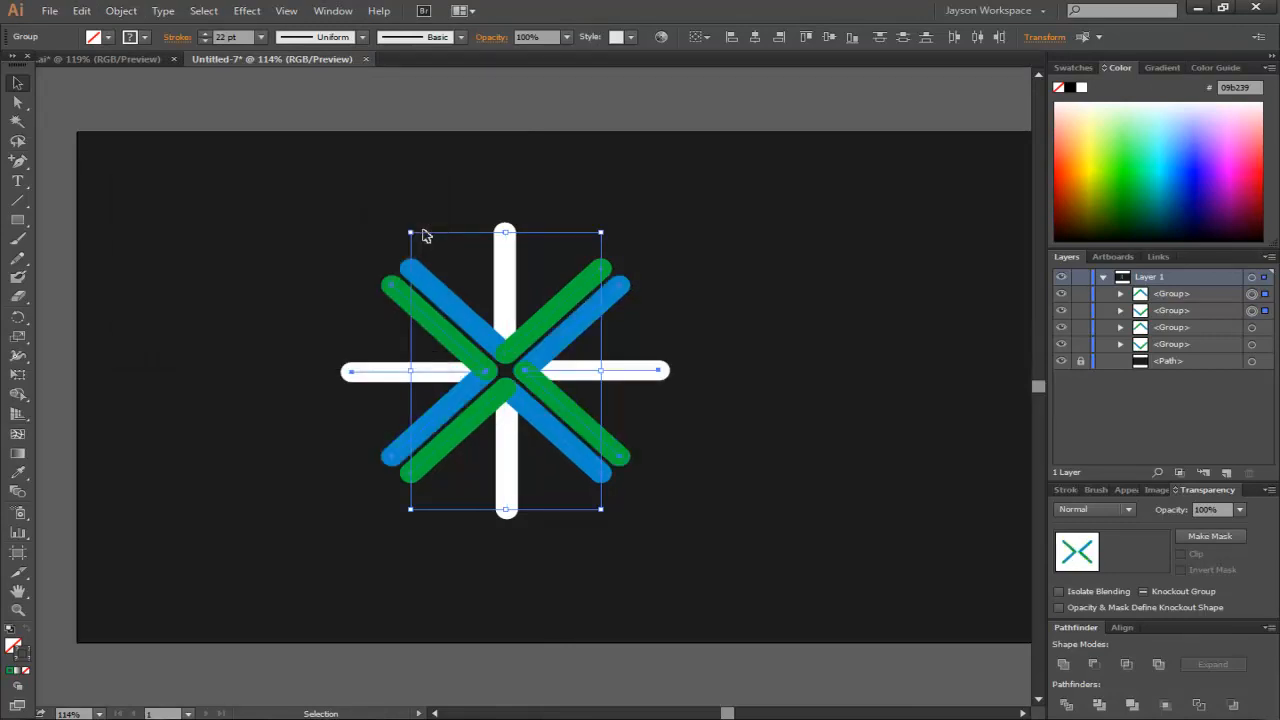
# - Nudge the upper chevron up and the lower chevron down by 10 px each to open the centre
pyautogui.click(519, 202)
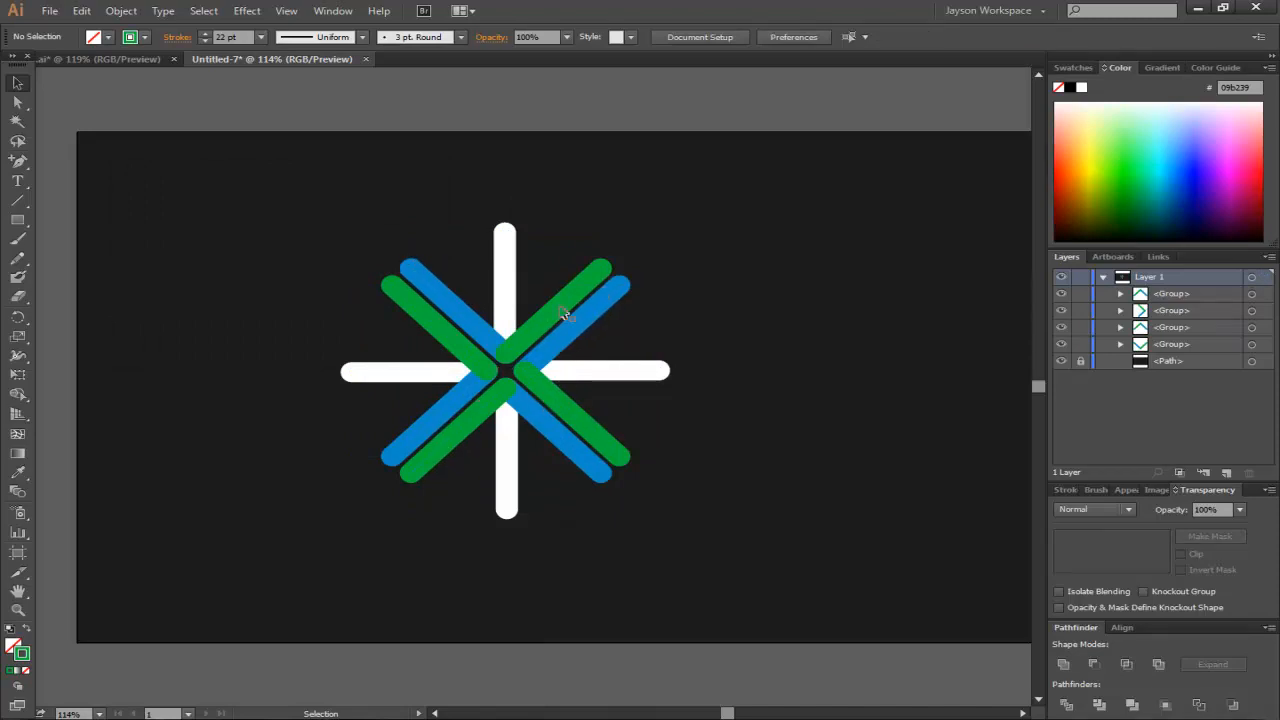
pyautogui.click(480, 281)
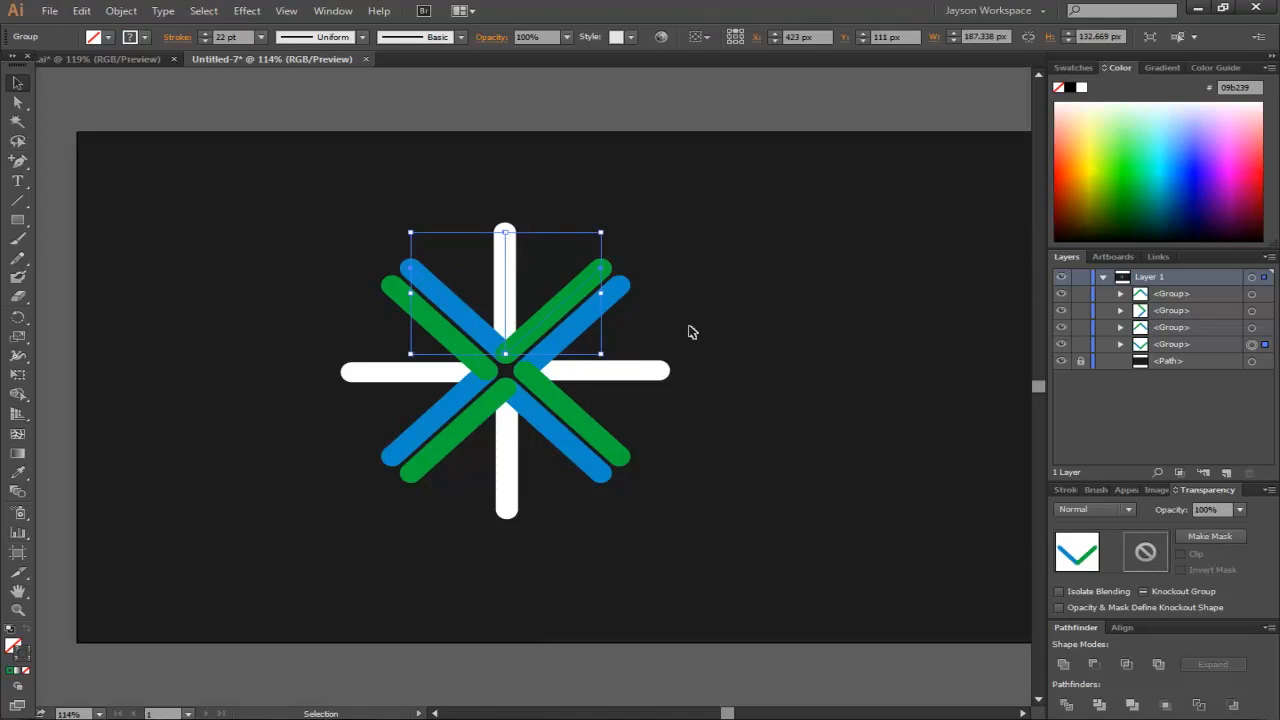
pyautogui.click(640, 371)
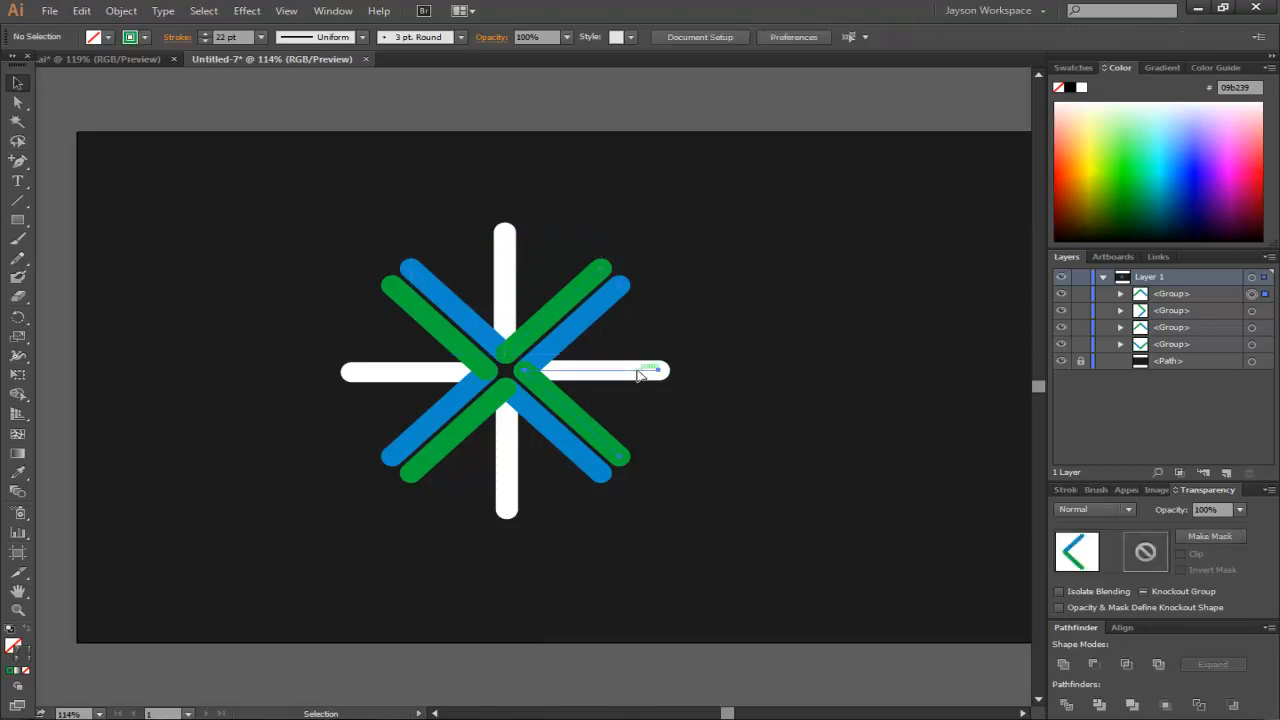
pyautogui.click(508, 440)
pyautogui.click(528, 247)
pyautogui.hotkey('shift', 'Up')
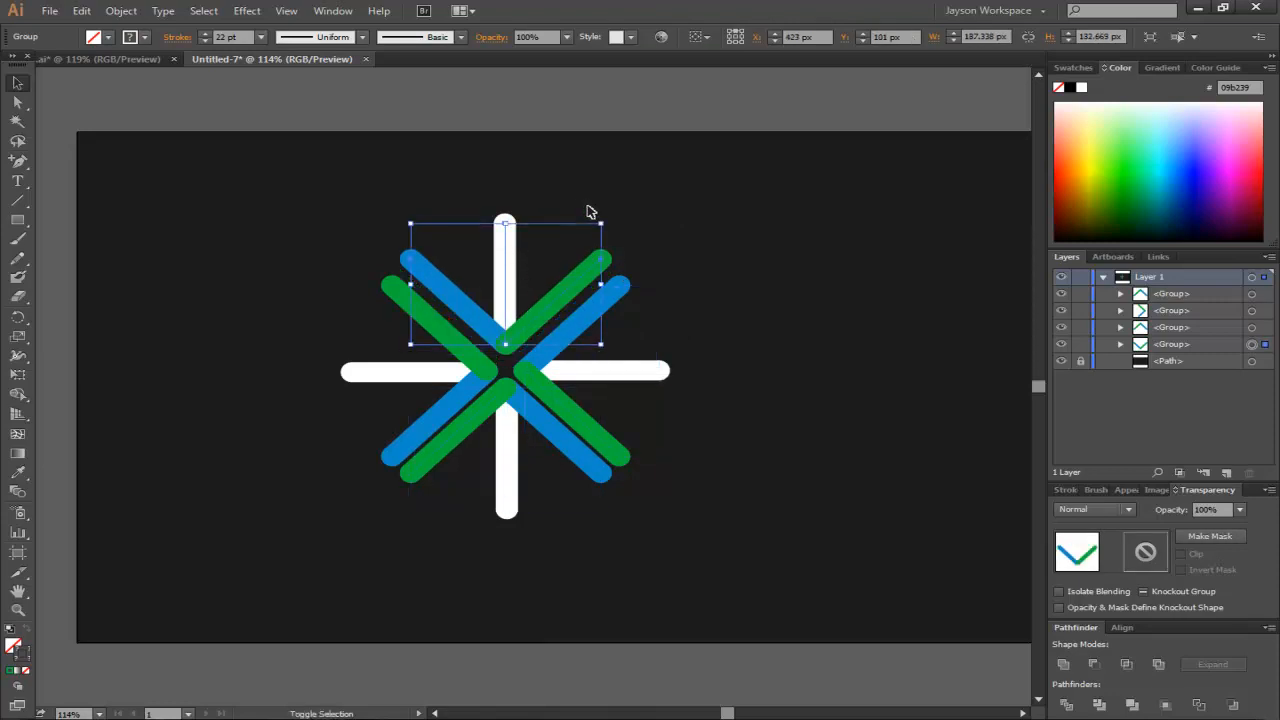
pyautogui.click(508, 460)
pyautogui.hotkey('shift', 'Down')
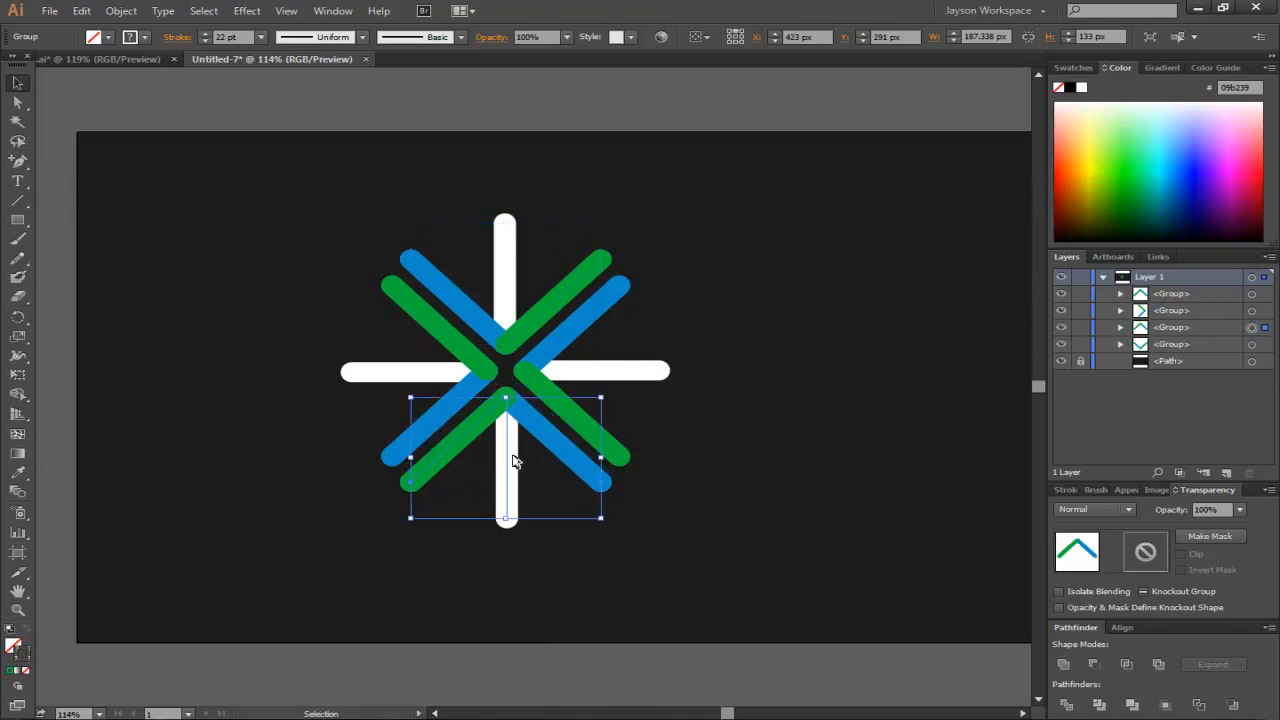
pyautogui.click(754, 306)
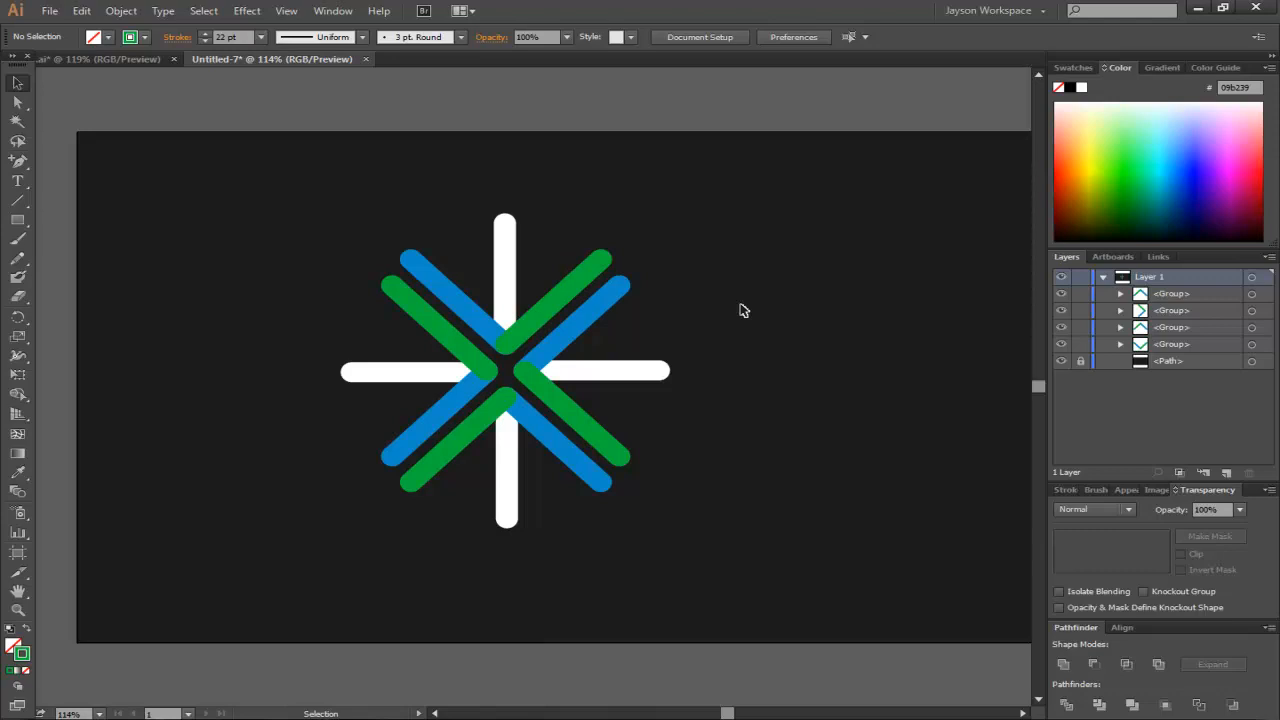
# - Shift the right chevron further right and the left chevron further left to widen the centre gap
pyautogui.click(567, 375)
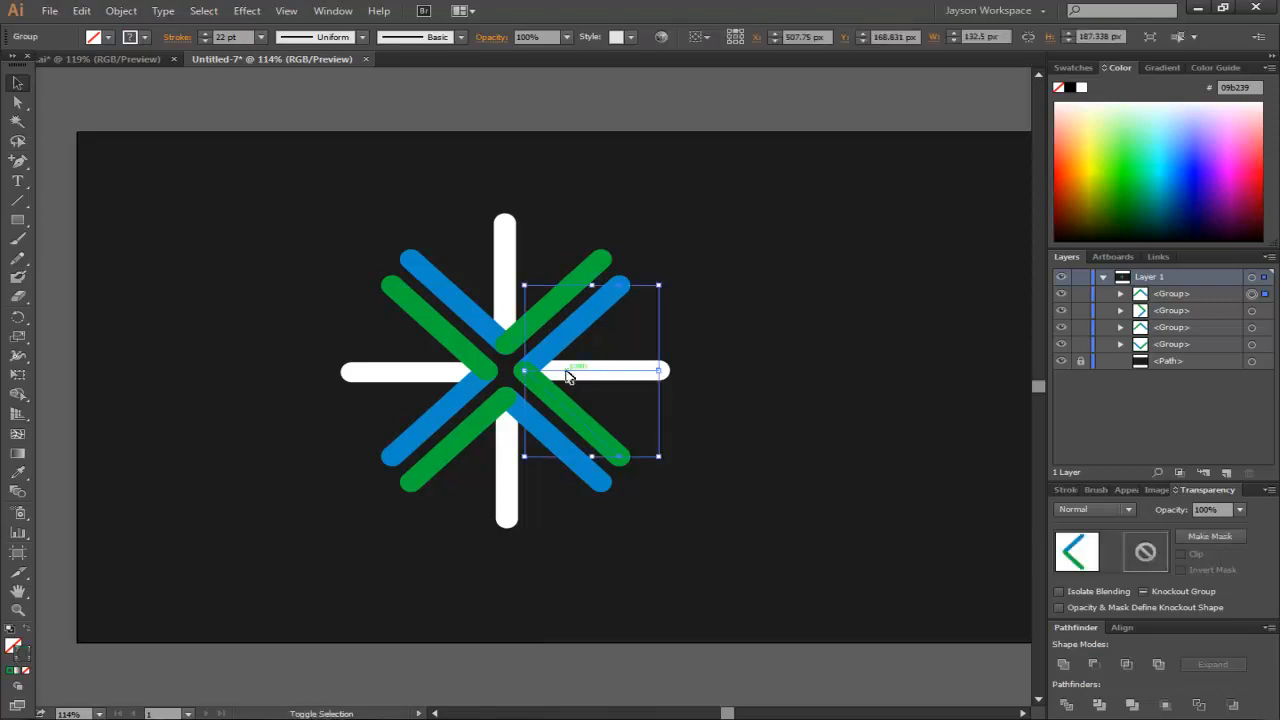
pyautogui.moveTo(567, 375); pyautogui.dragTo(578, 375)
pyautogui.click(467, 377)
pyautogui.hotkey('shift', 'Left')
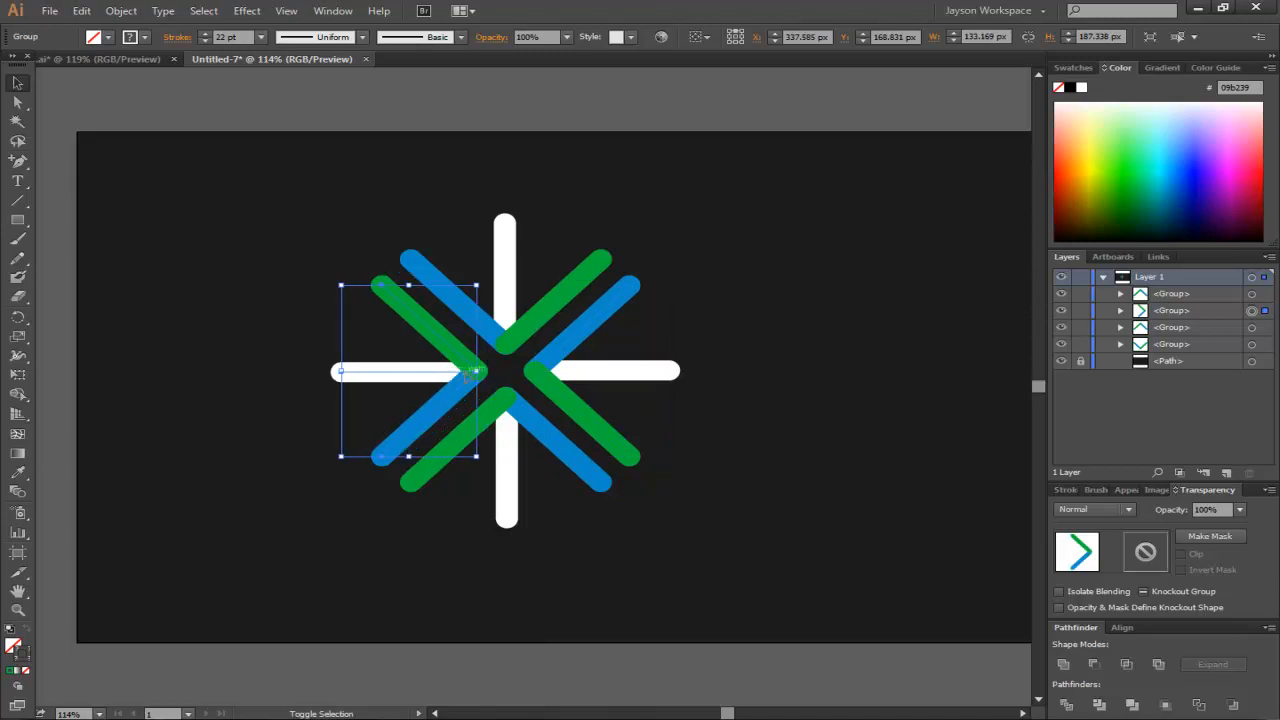
pyautogui.click(686, 268)
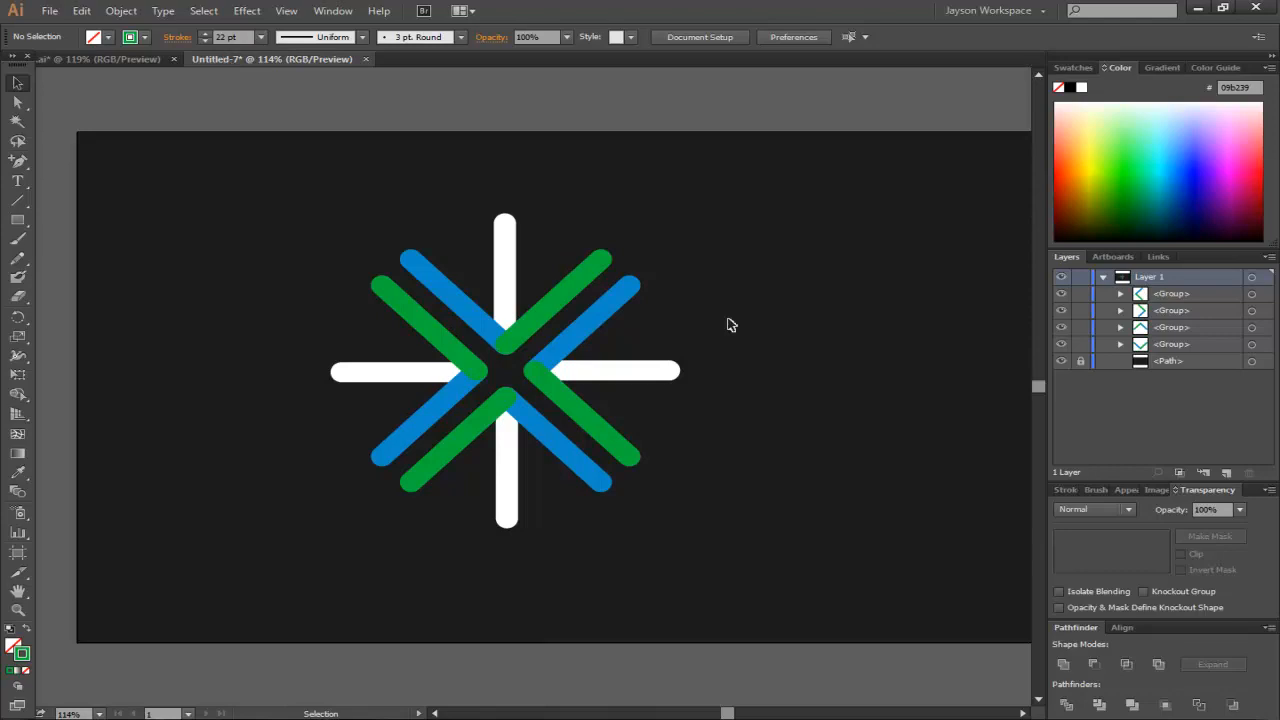
# - Compare the burst with the reference logo in the other open document
pyautogui.click(95, 60)
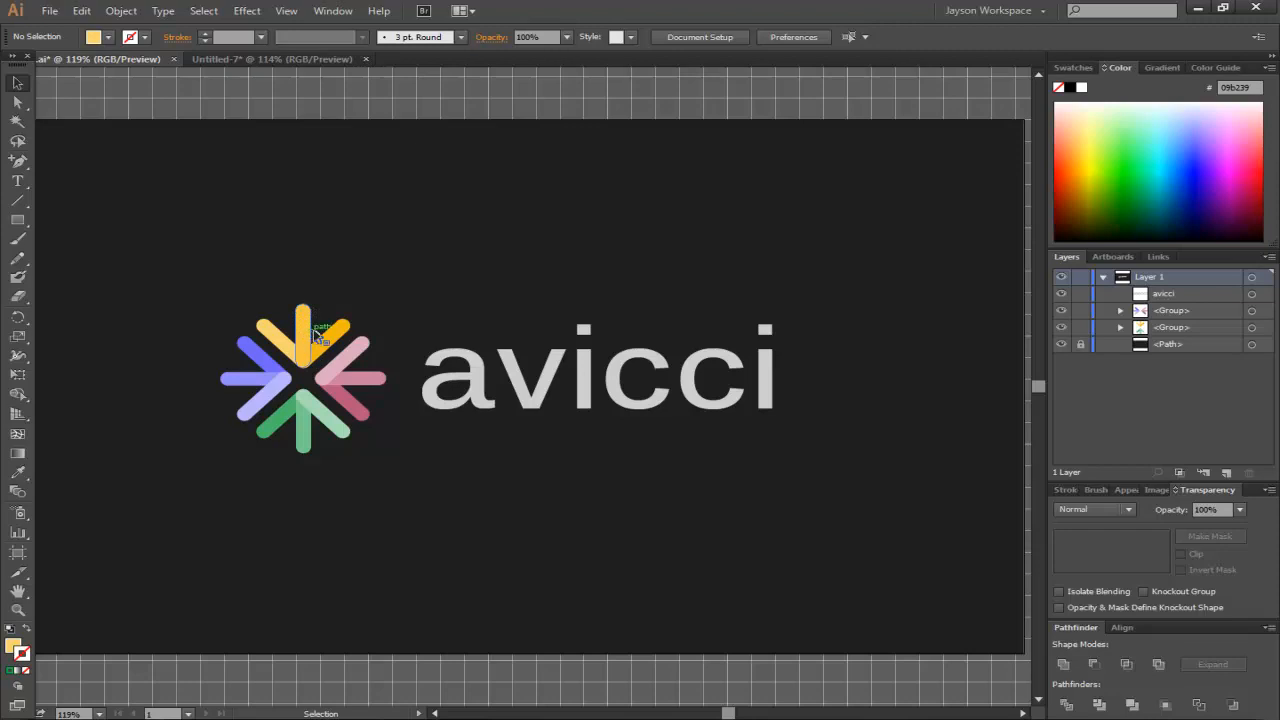
pyautogui.click(308, 58)
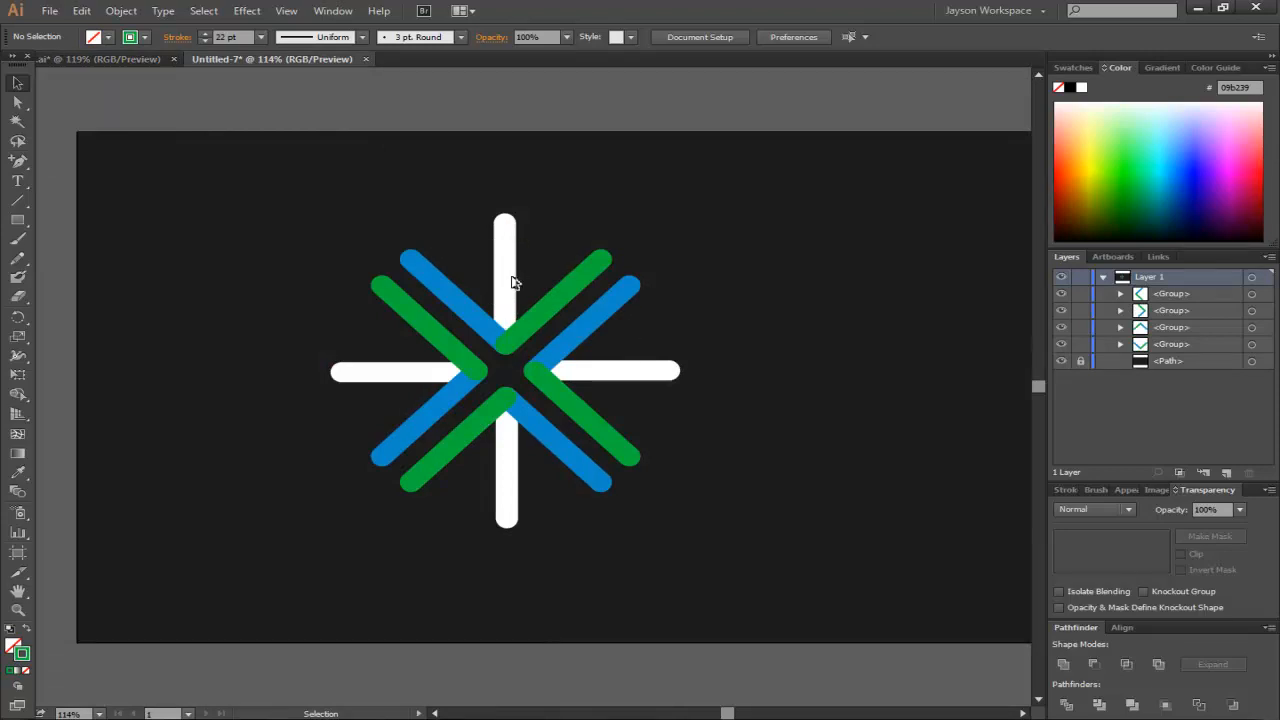
pyautogui.moveTo(713, 240); pyautogui.dragTo(676, 304)
pyautogui.moveTo(769, 541); pyautogui.dragTo(328, 360)
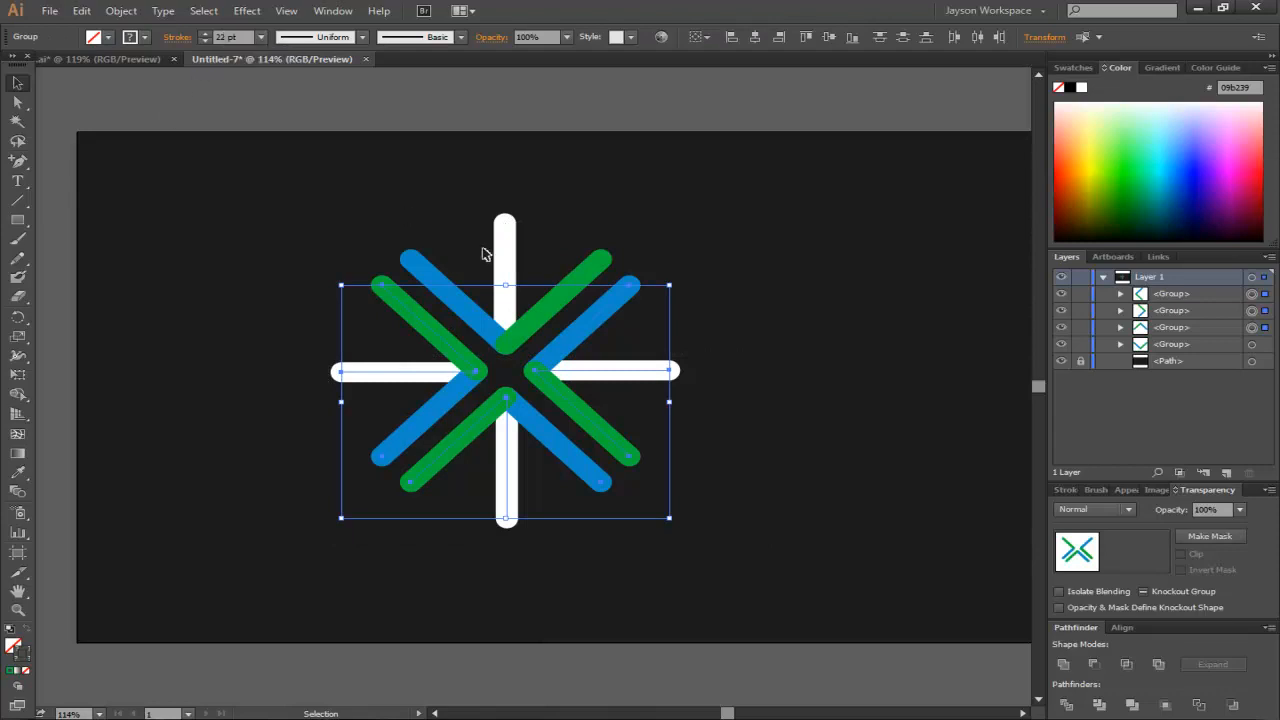
pyautogui.click(510, 254)
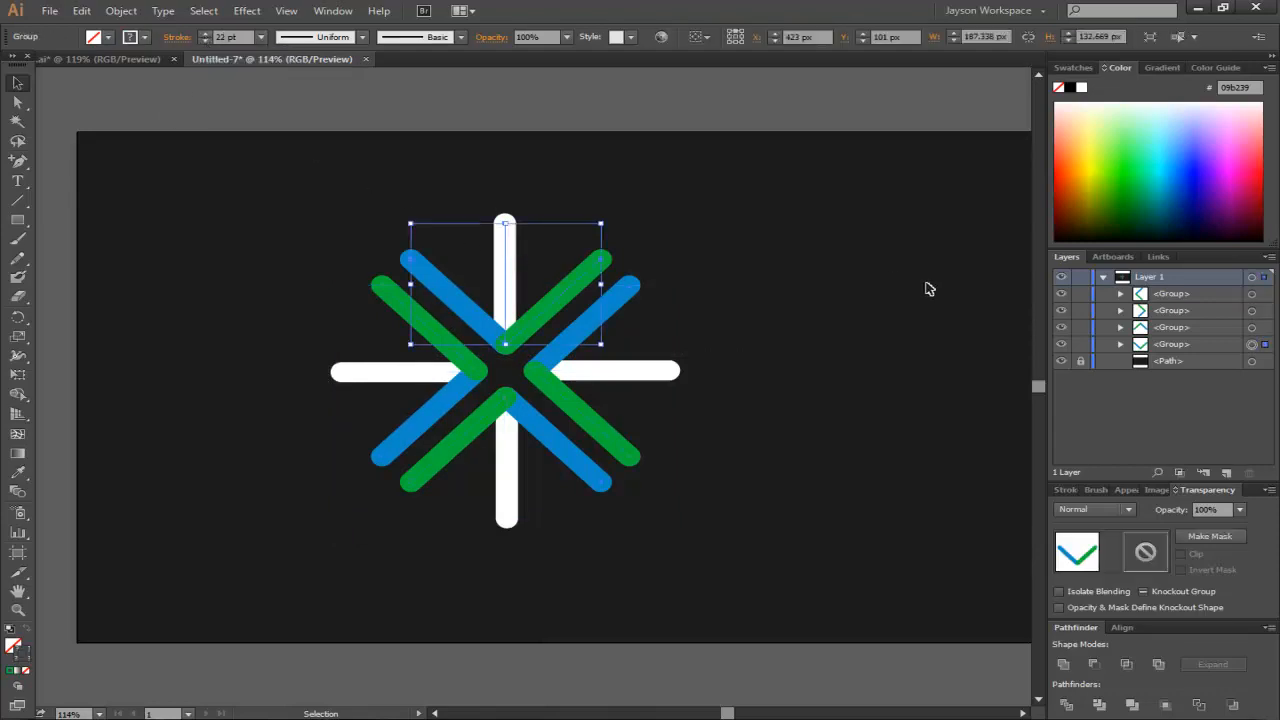
pyautogui.click(748, 254)
# - Select all four chevron groups and expand their strokes into filled shapes
pyautogui.moveTo(716, 175); pyautogui.dragTo(307, 584)
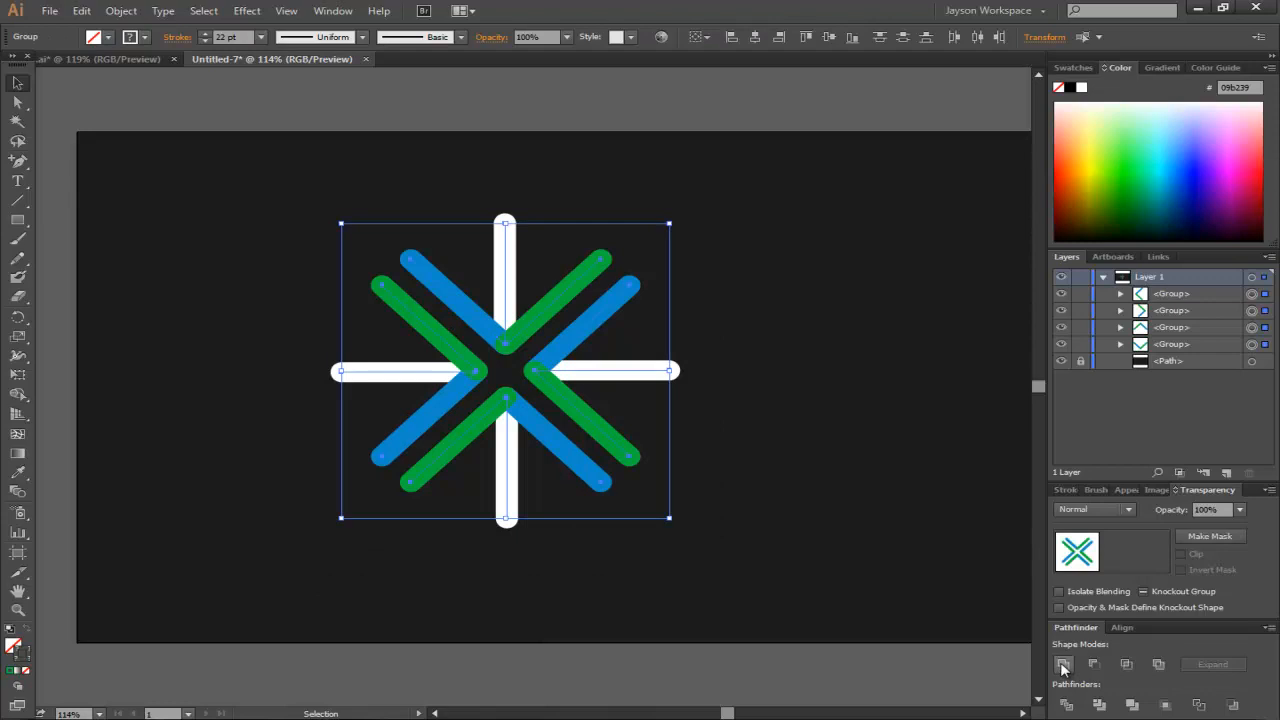
pyautogui.click(121, 10)
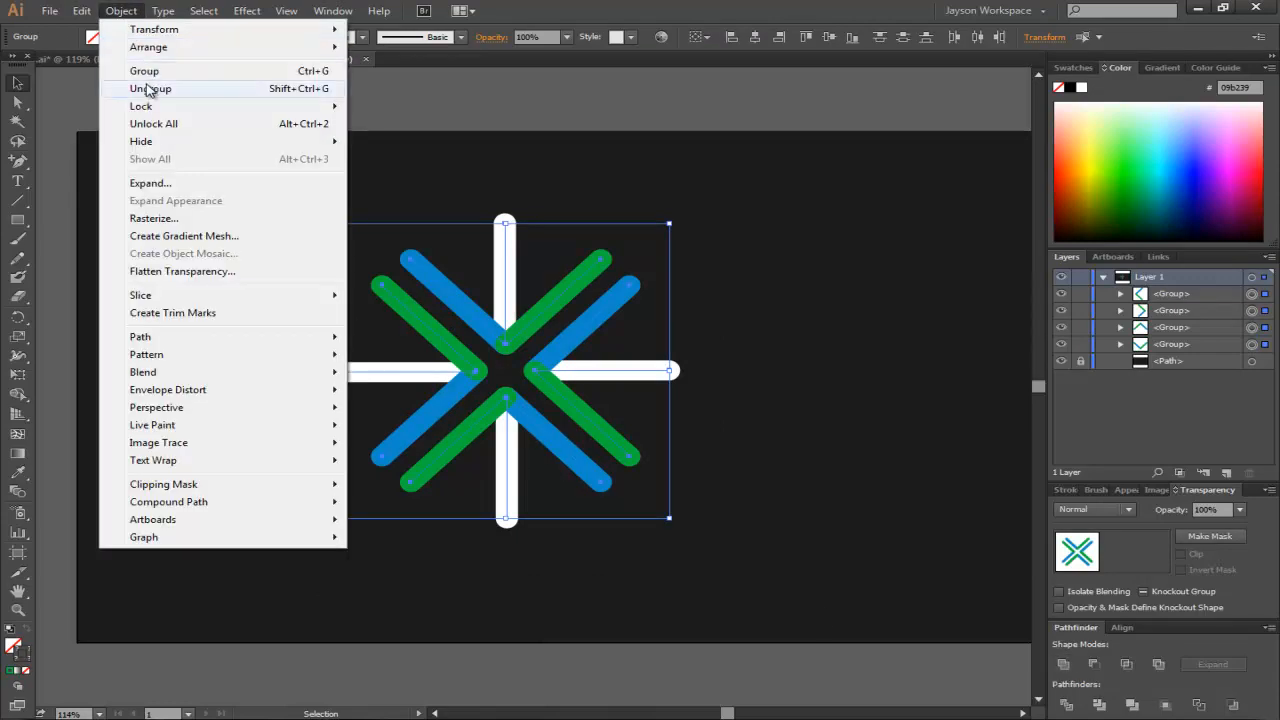
pyautogui.click(150, 183)
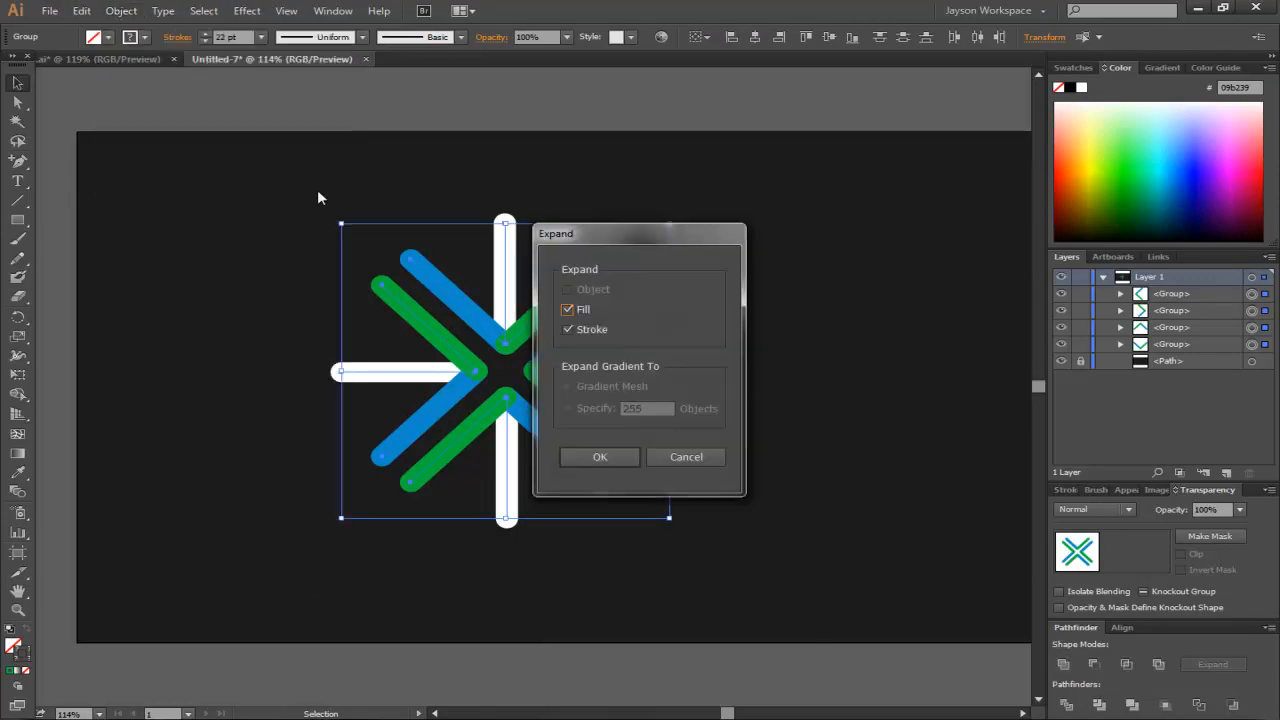
pyautogui.click(596, 455)
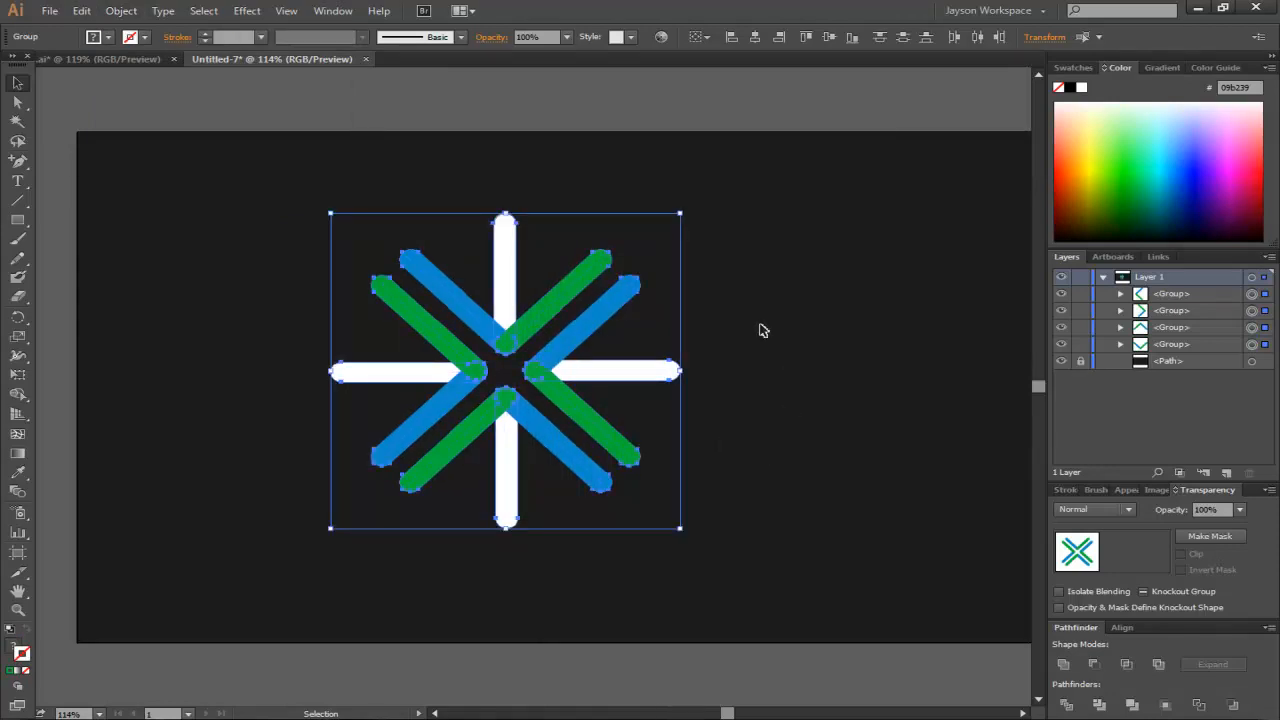
# - Inspect the individual expanded line shapes with the Direct Selection tool
pyautogui.click(680, 330)
pyautogui.click(603, 372)
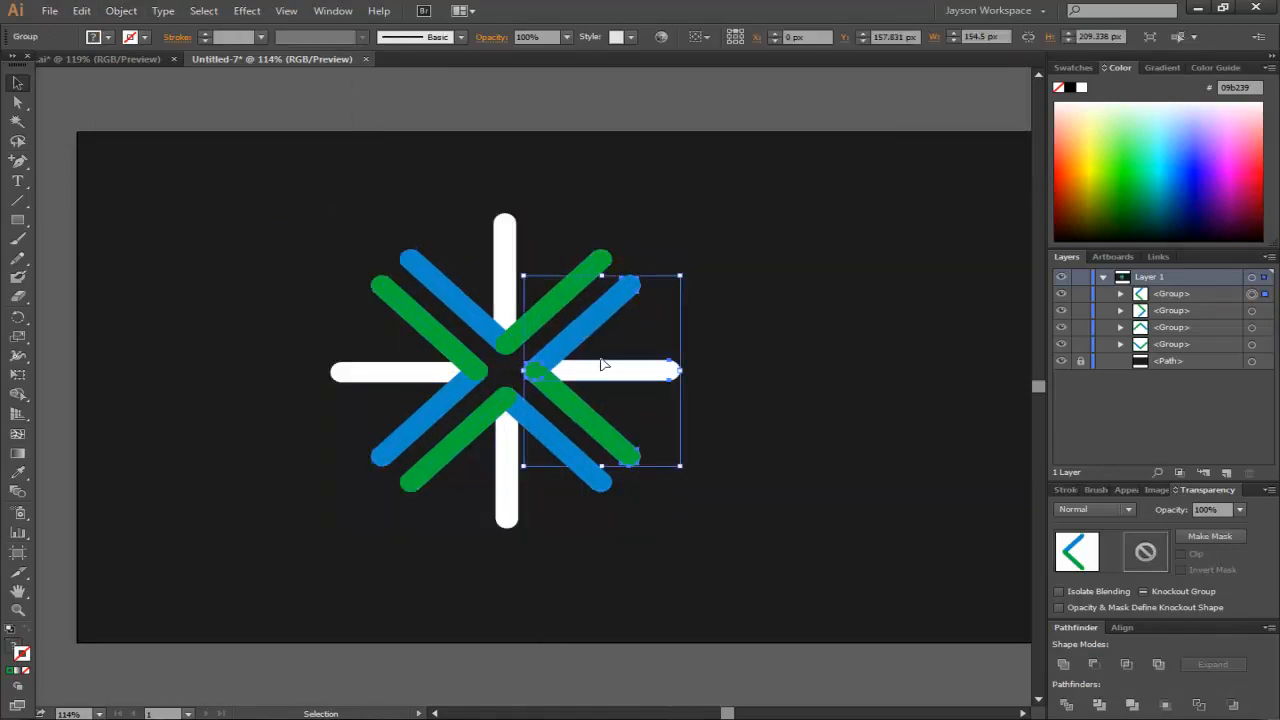
pyautogui.click(712, 332)
pyautogui.press('a')
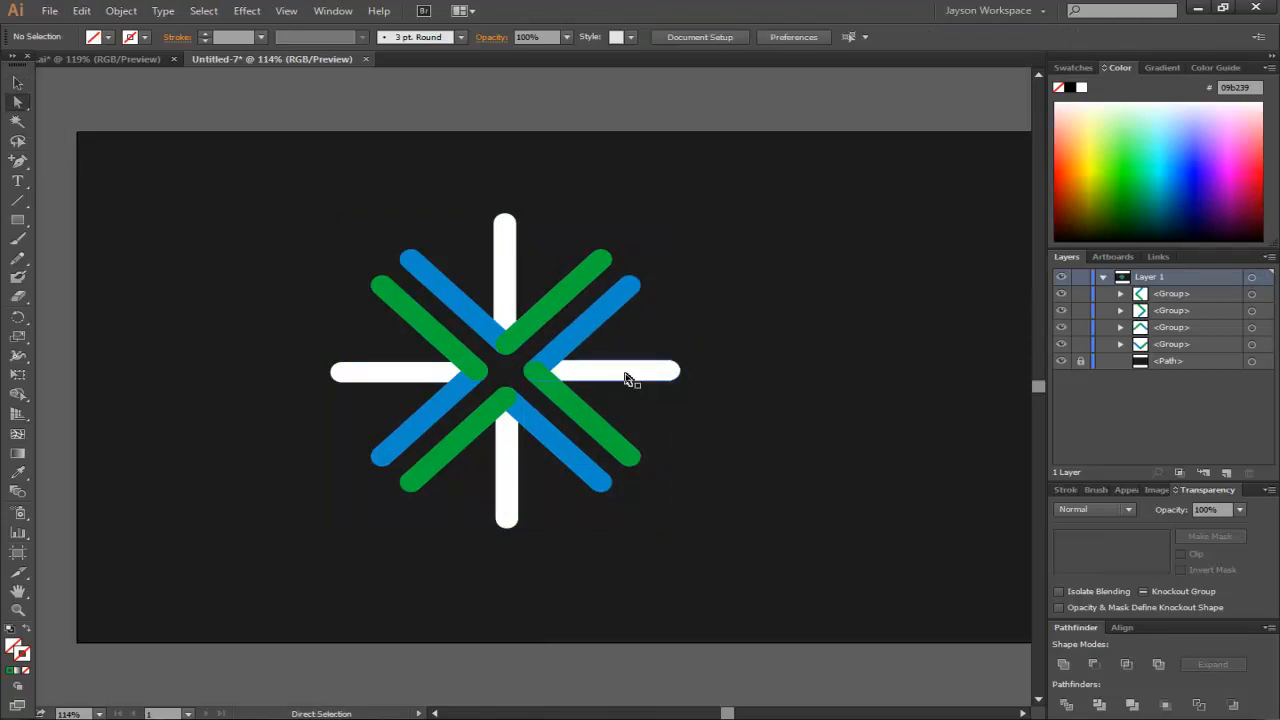
pyautogui.click(626, 376)
pyautogui.click(605, 326)
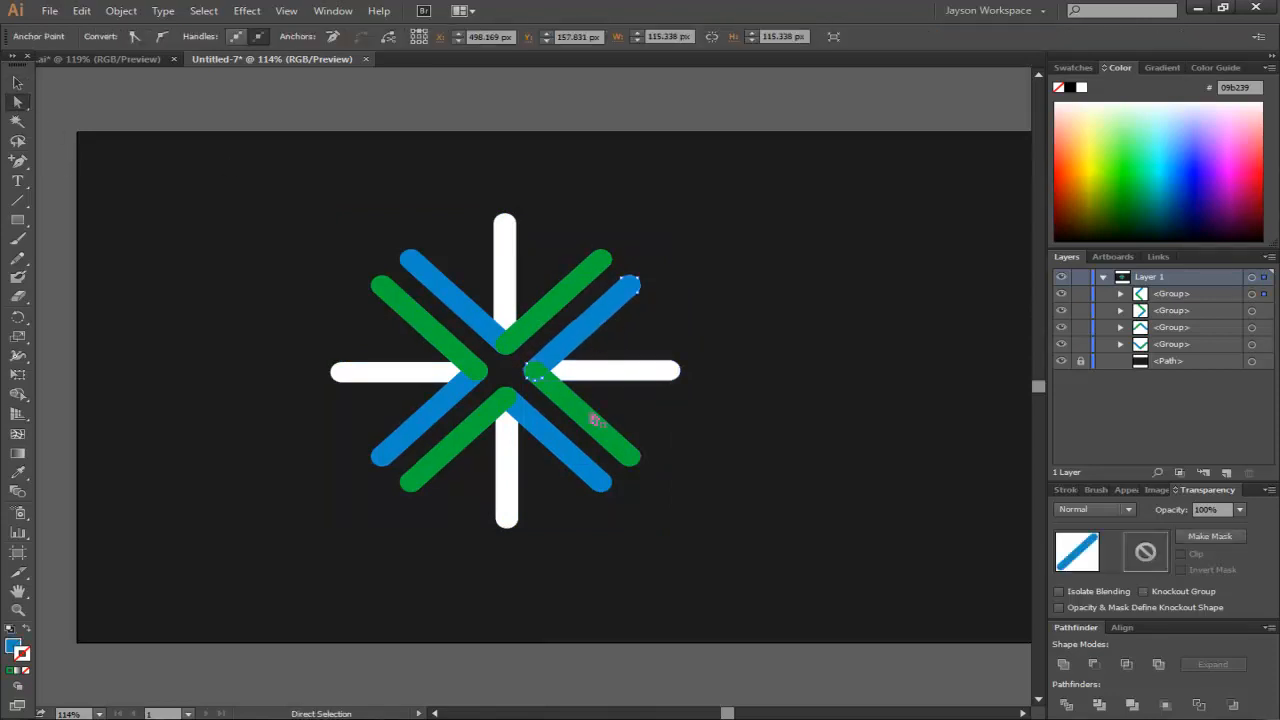
pyautogui.click(555, 296)
pyautogui.click(466, 290)
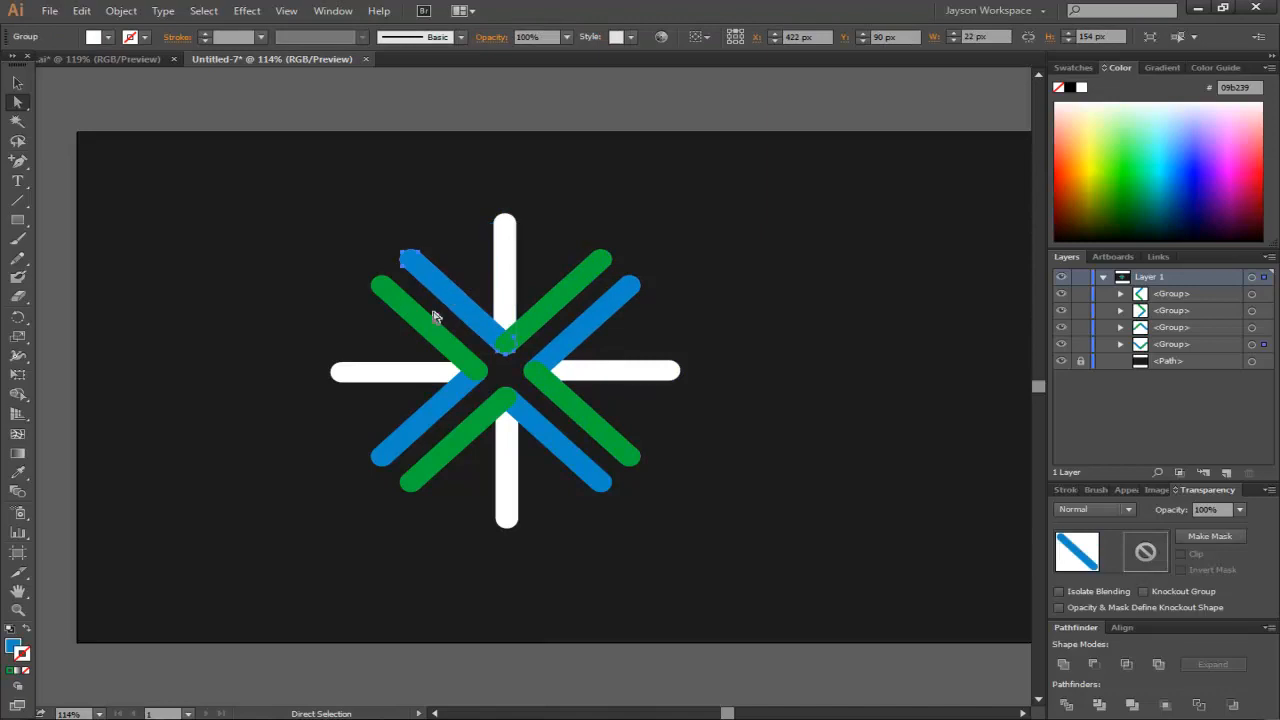
pyautogui.click(427, 332)
pyautogui.click(407, 383)
pyautogui.click(434, 408)
pyautogui.click(779, 250)
# - Select all the burst shapes and move them right to centre the burst on the artboard
pyautogui.moveTo(737, 196); pyautogui.dragTo(449, 583)
pyautogui.moveTo(557, 350); pyautogui.dragTo(615, 349)
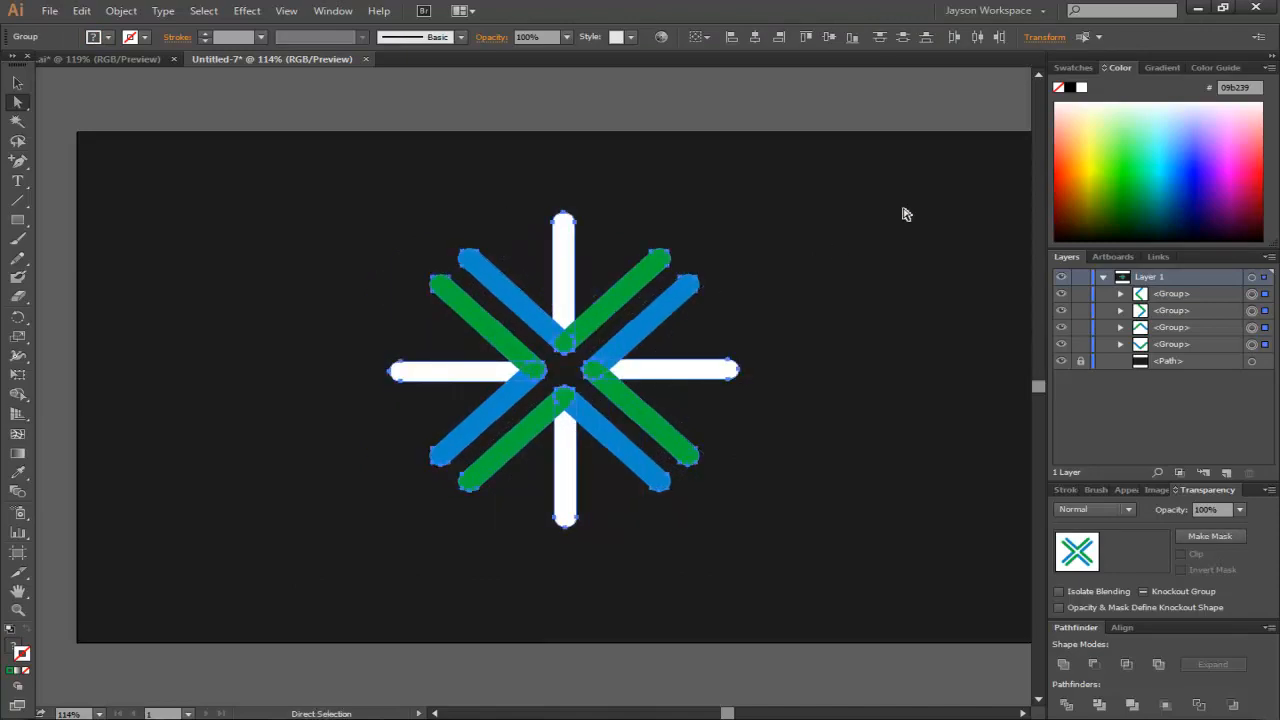
pyautogui.click(558, 234)
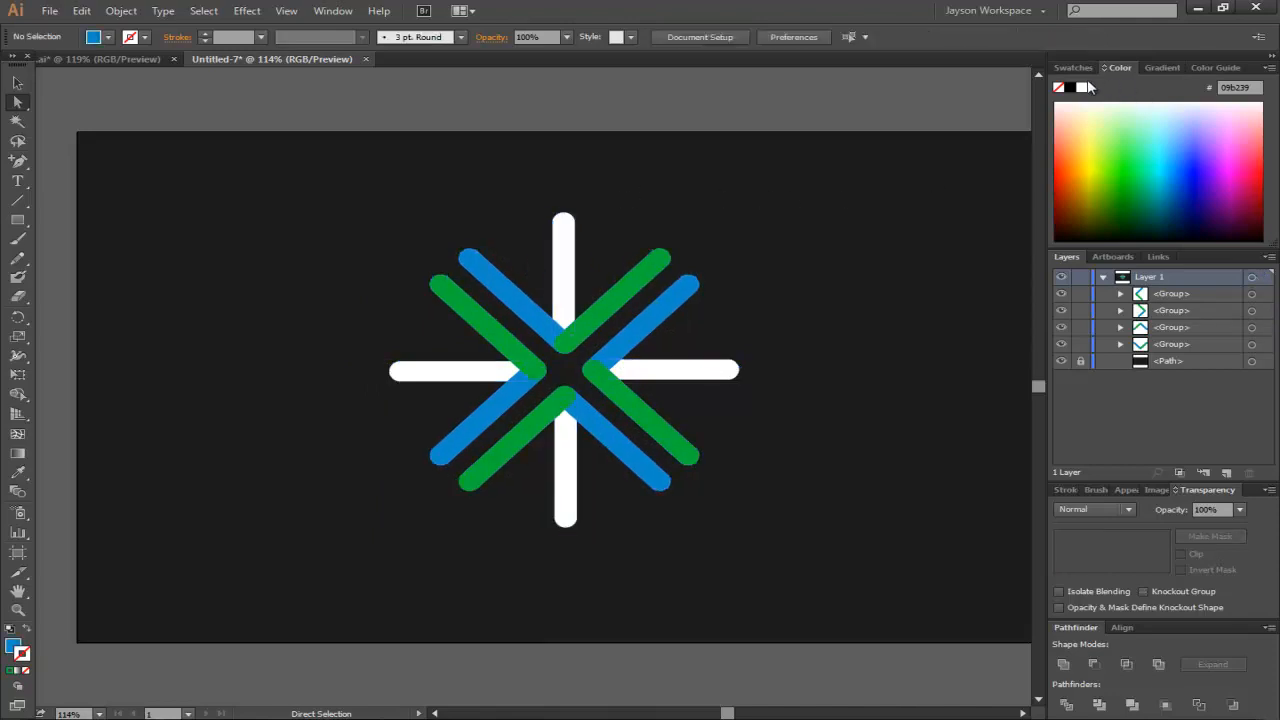
# - Set the fill colour to yellow #efd90f in the Color Picker
pyautogui.click(1215, 67)
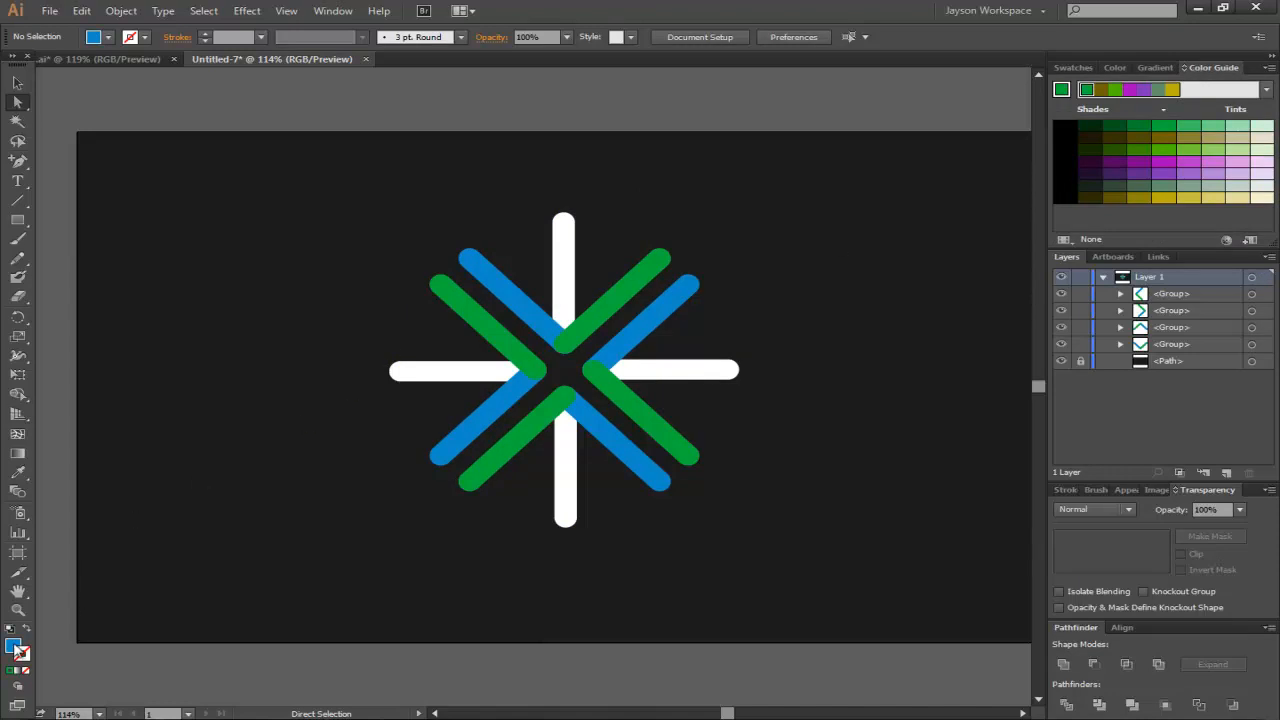
pyautogui.doubleClick(16, 648)
pyautogui.moveTo(662, 277); pyautogui.dragTo(667, 379)
pyautogui.moveTo(639, 252); pyautogui.dragTo(625, 218)
pyautogui.click(810, 215)
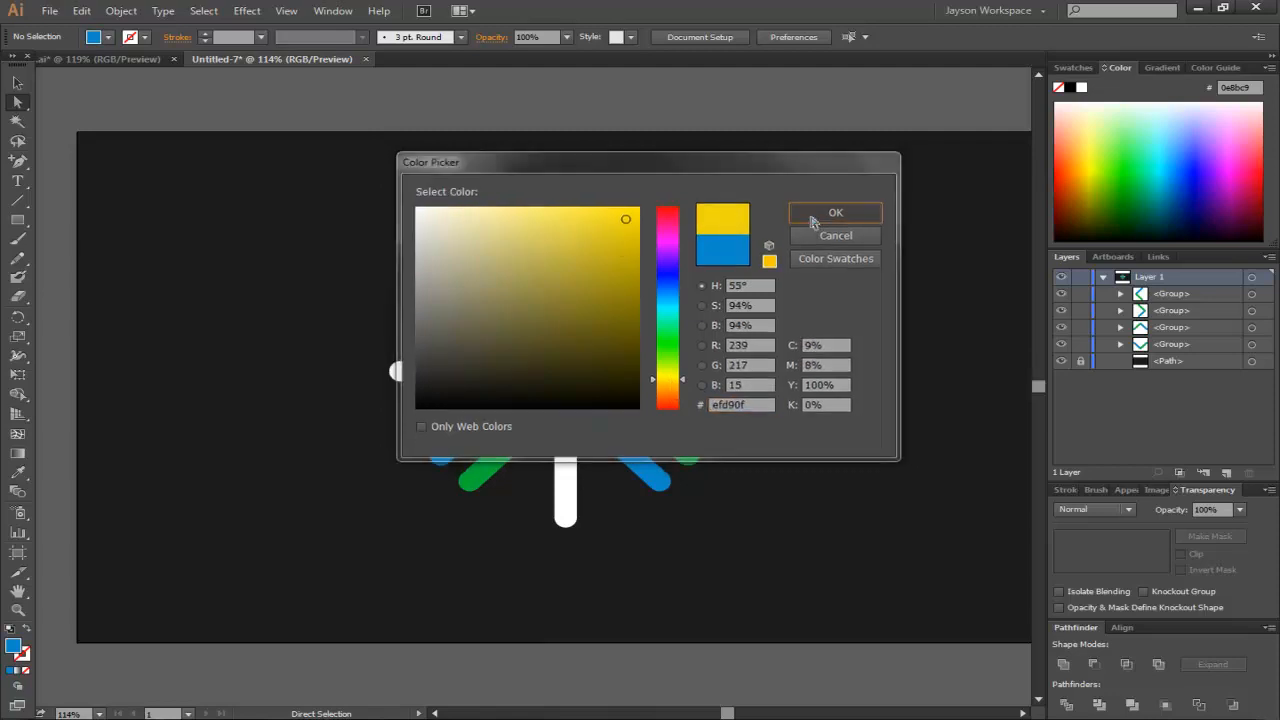
# - Open the Color Guide panel and switch briefly to the reference logo document and back
pyautogui.click(1212, 69)
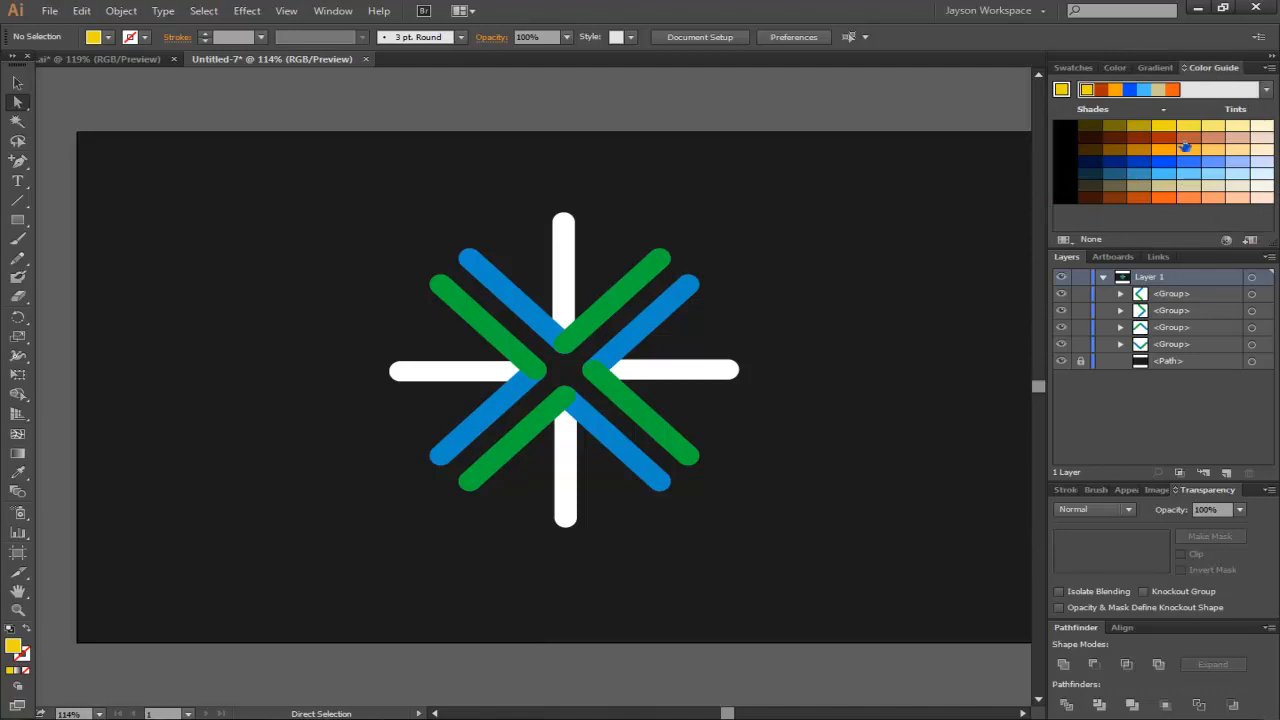
pyautogui.click(90, 59)
pyautogui.click(233, 58)
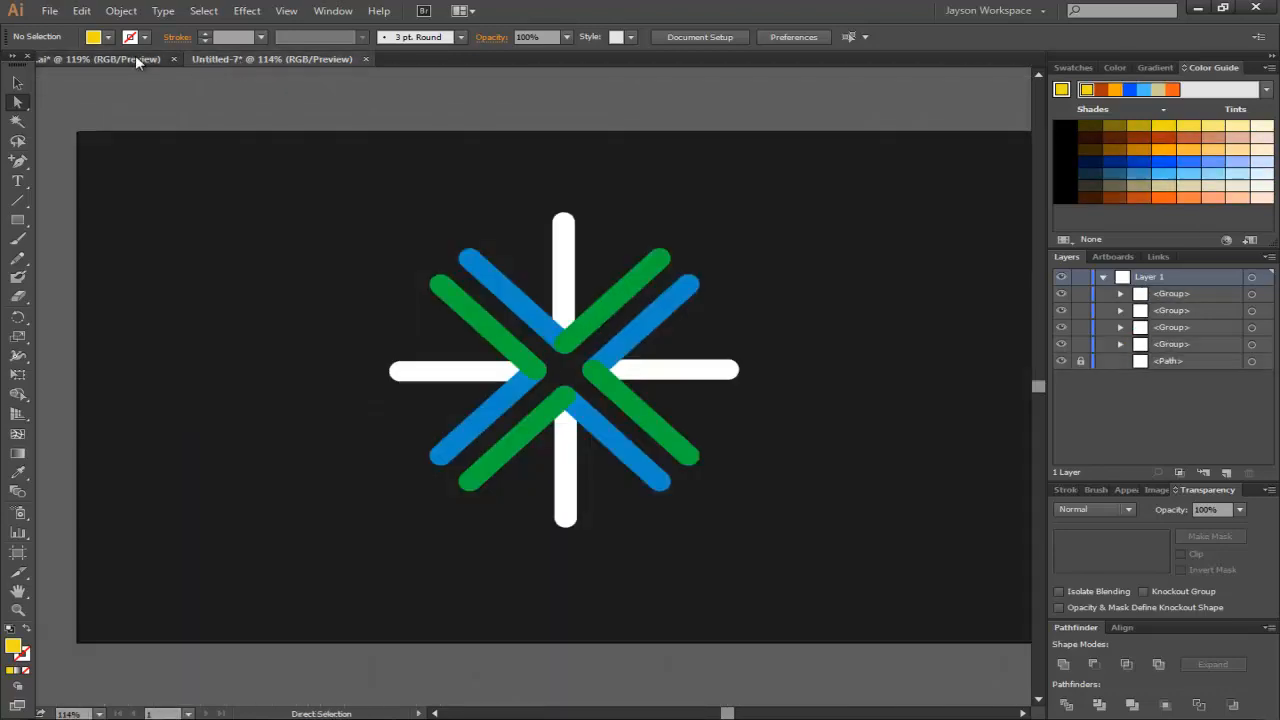
pyautogui.click(135, 58)
pyautogui.click(228, 59)
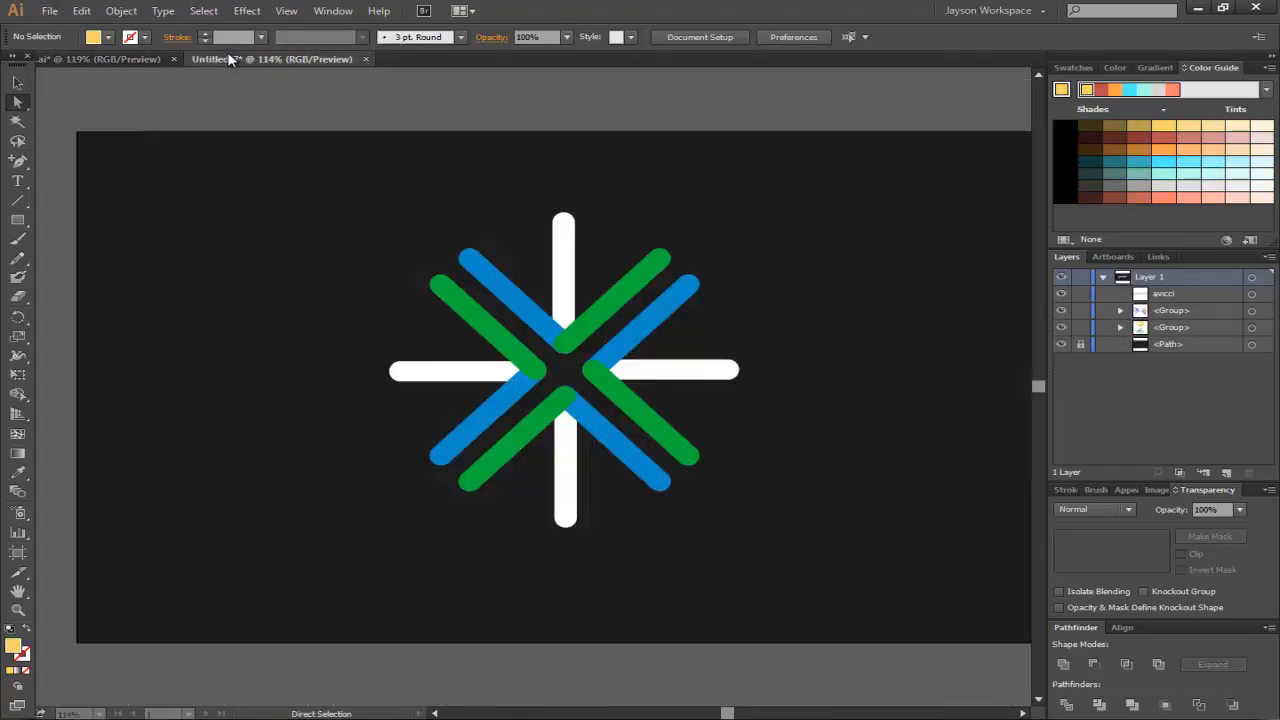
# - Set the fill colour to cyan #11eded in the Color Picker
pyautogui.doubleClick(13, 648)
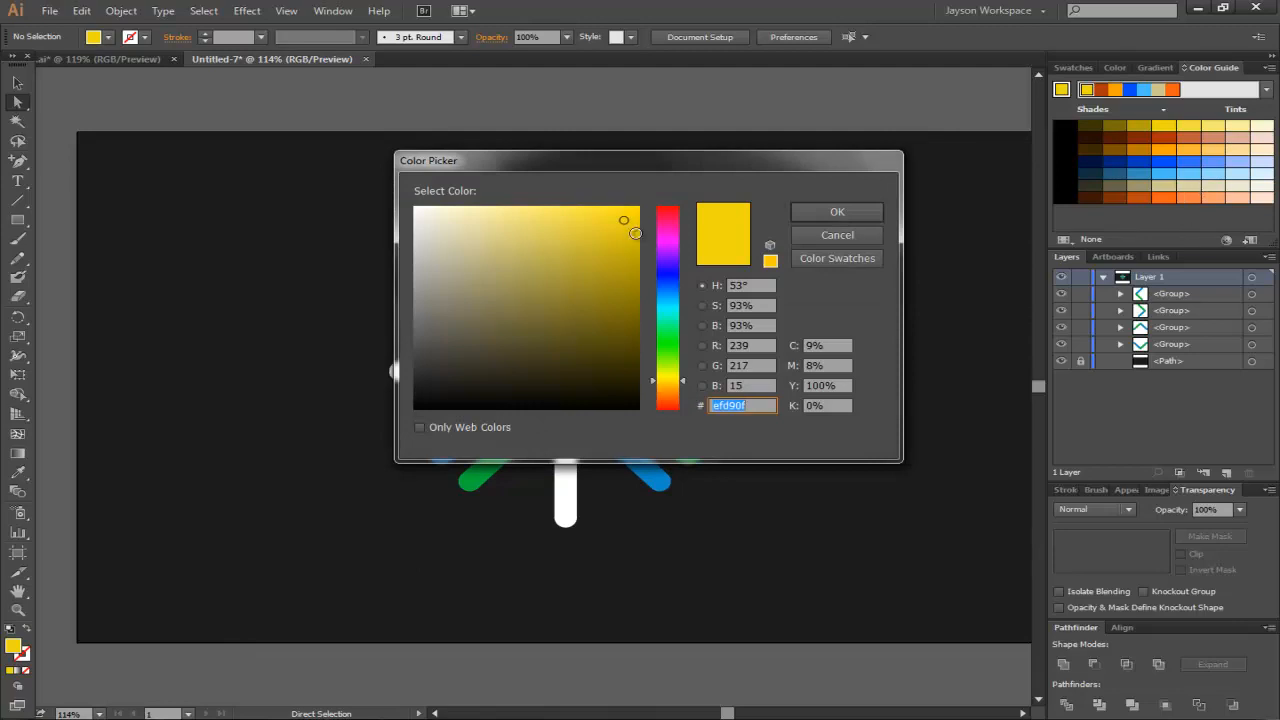
pyautogui.moveTo(636, 158); pyautogui.dragTo(609, 151)
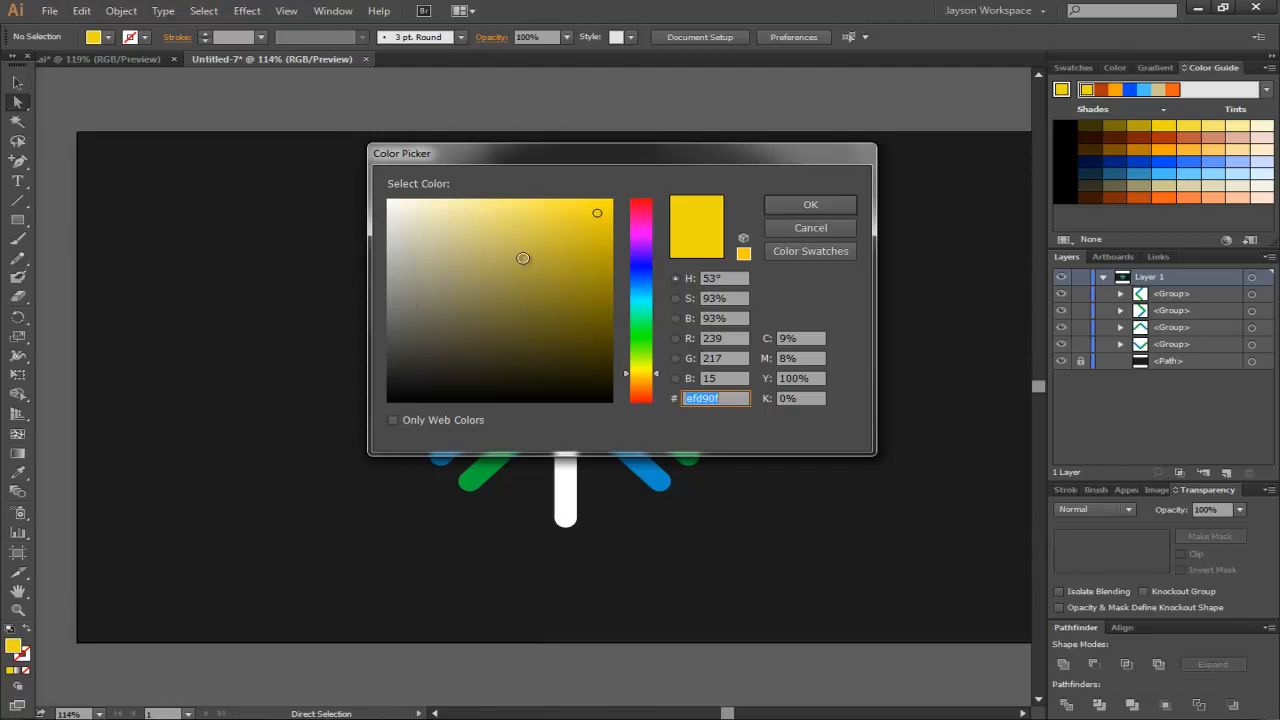
pyautogui.click(650, 270)
pyautogui.moveTo(652, 287); pyautogui.dragTo(648, 299)
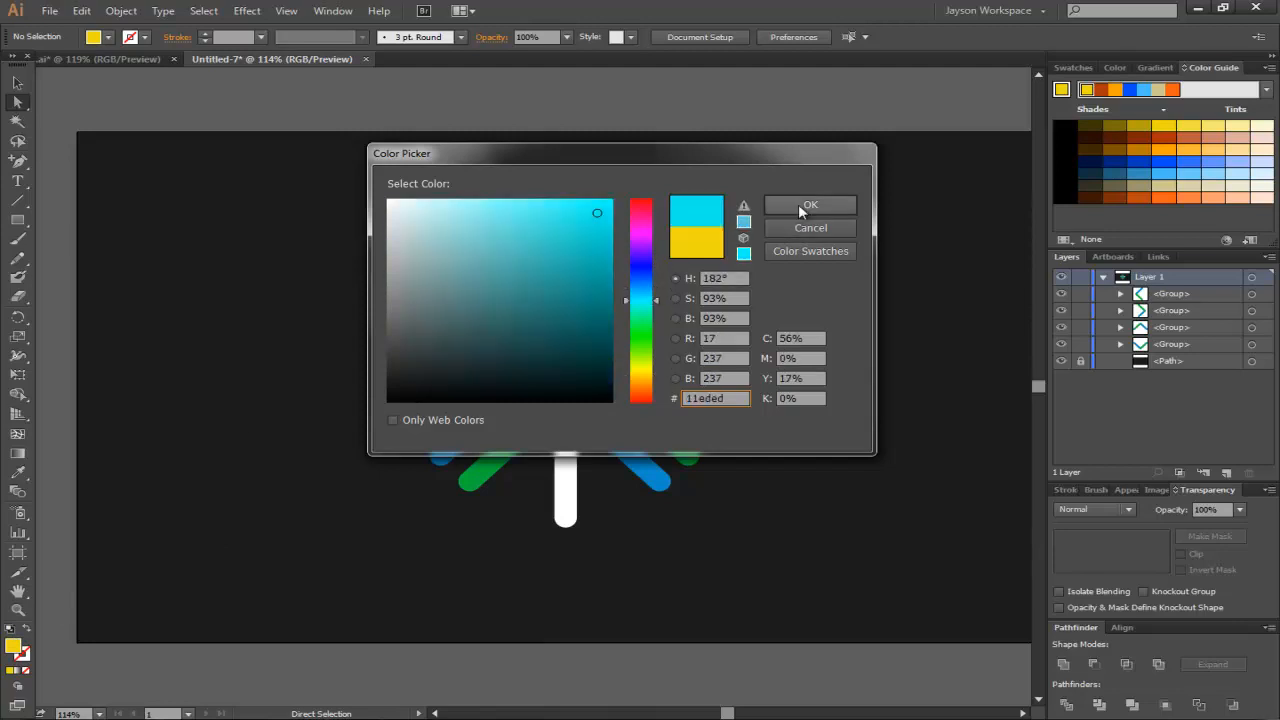
pyautogui.click(798, 204)
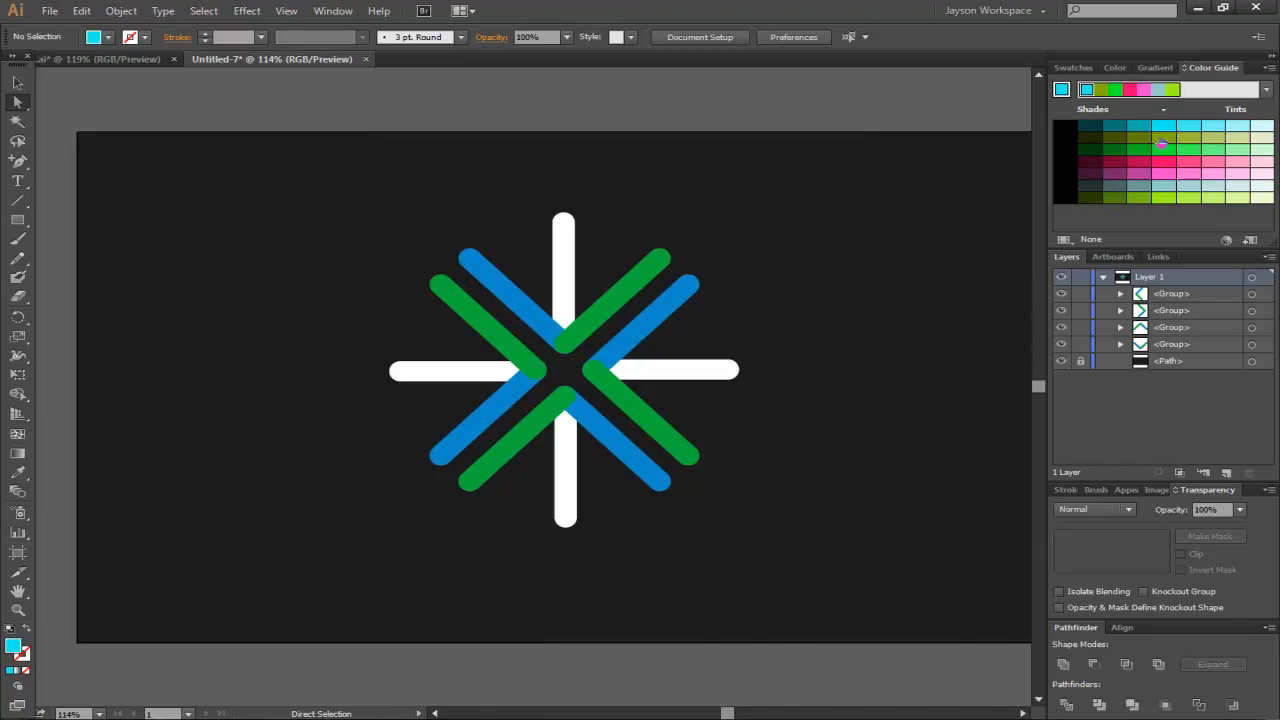
# - Return the fill colour to yellow in the Color Picker
pyautogui.doubleClick(14, 648)
pyautogui.moveTo(636, 280); pyautogui.dragTo(640, 372)
pyautogui.click(806, 204)
# - Recolour the upper-left, top and upper-right lines of the burst with pale and bright yellow tints from the Color Guide
pyautogui.moveTo(20, 105); pyautogui.dragTo(77, 108)
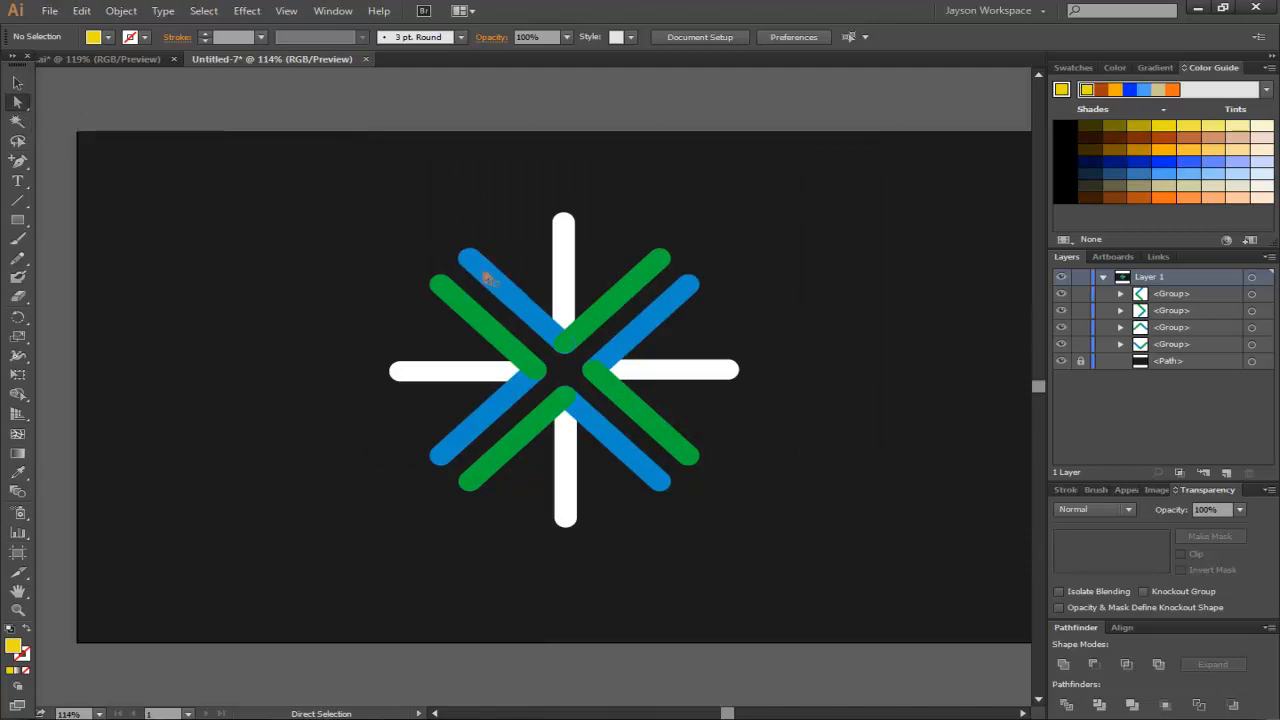
pyautogui.click(490, 278)
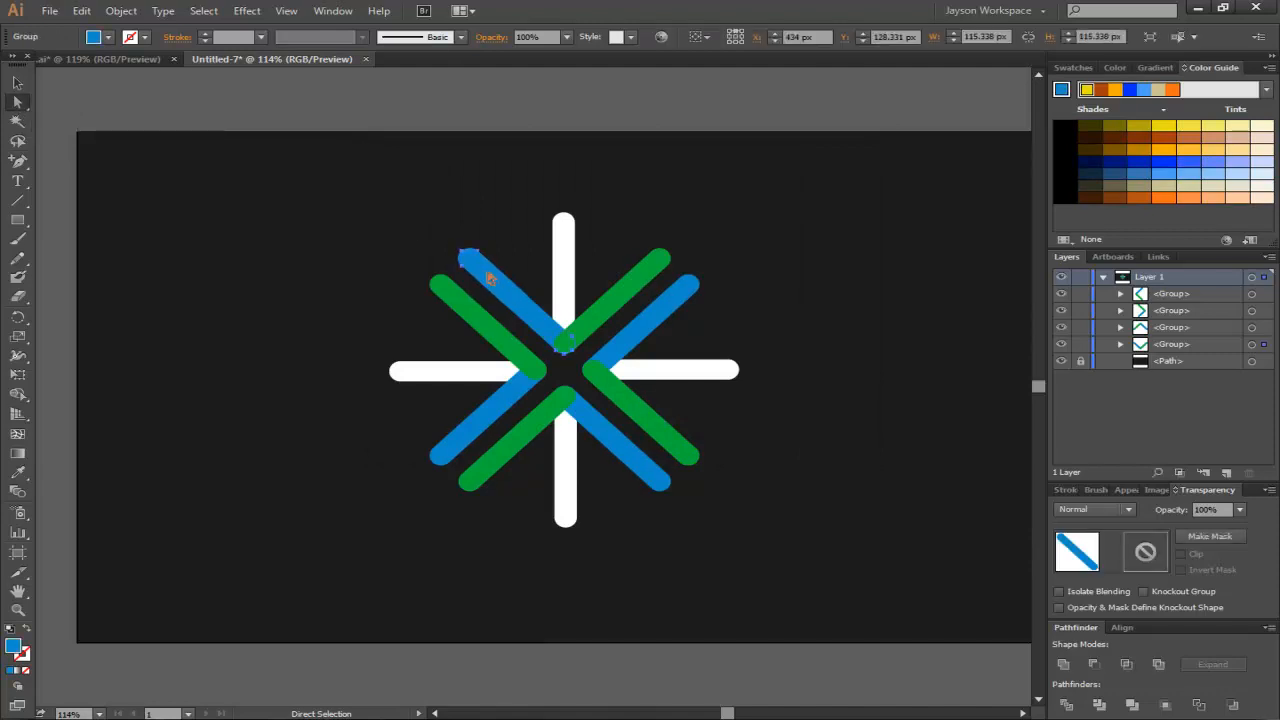
pyautogui.click(1246, 130)
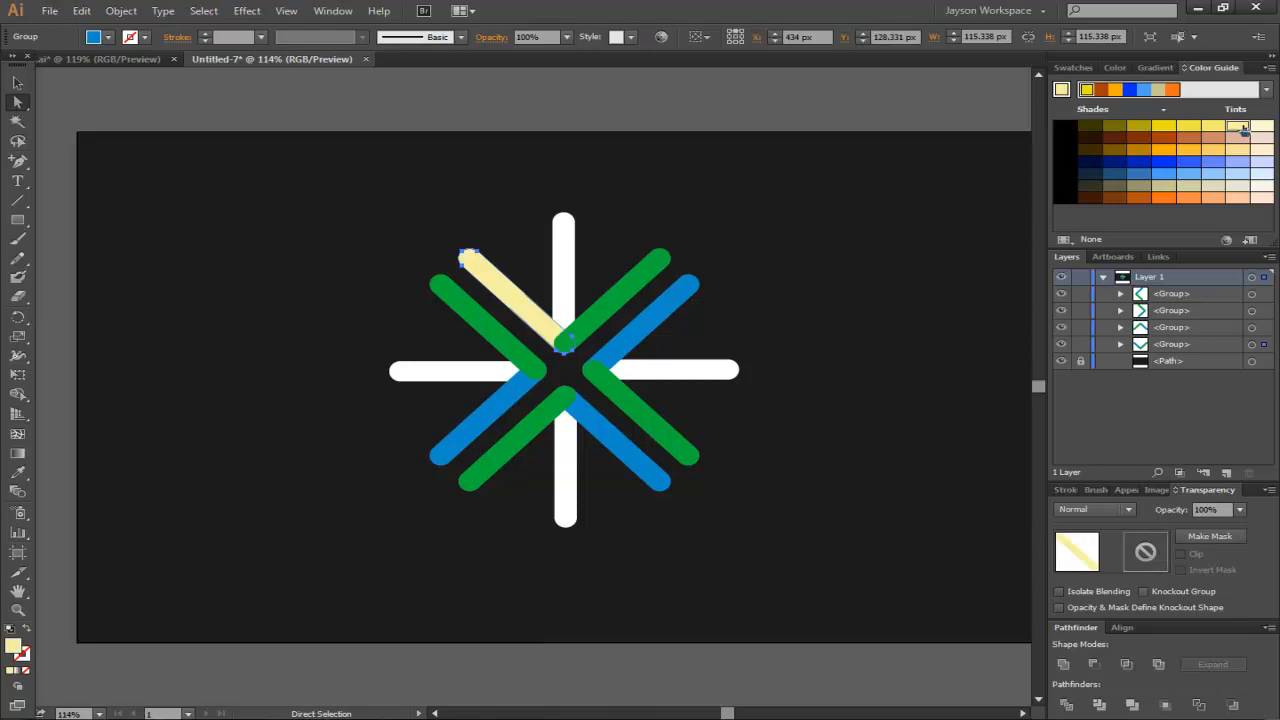
pyautogui.click(565, 244)
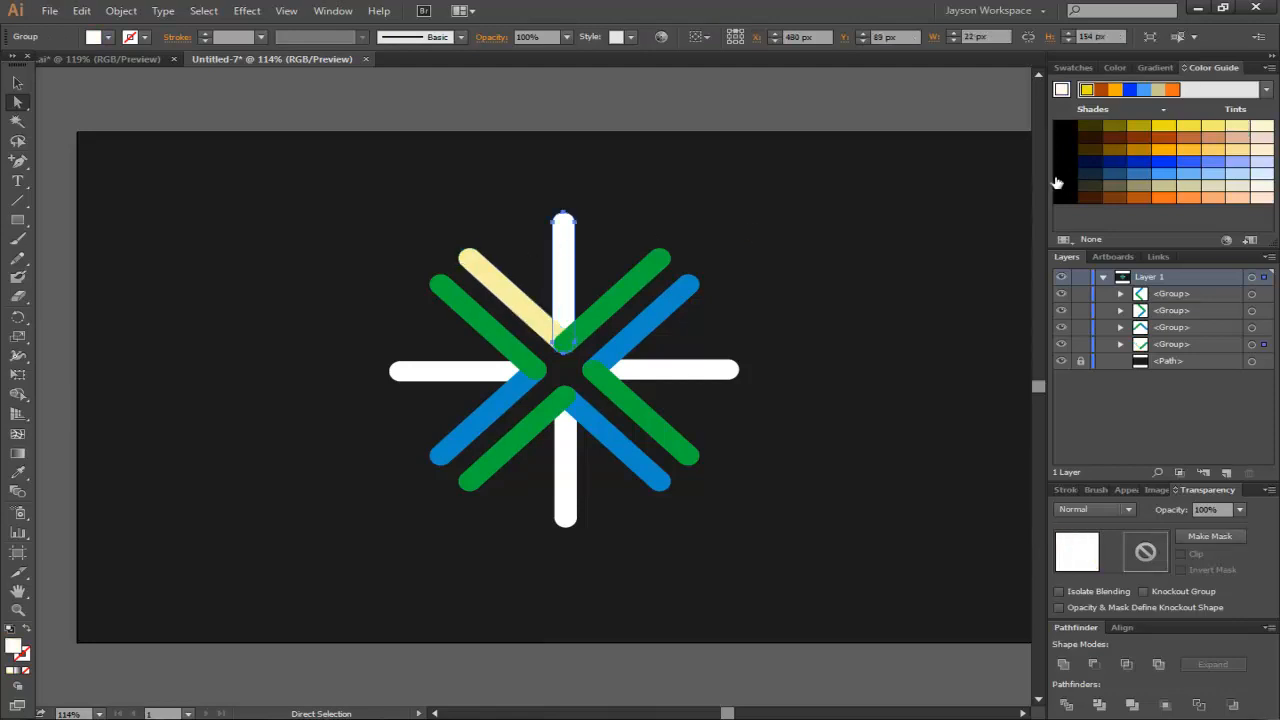
pyautogui.click(1210, 128)
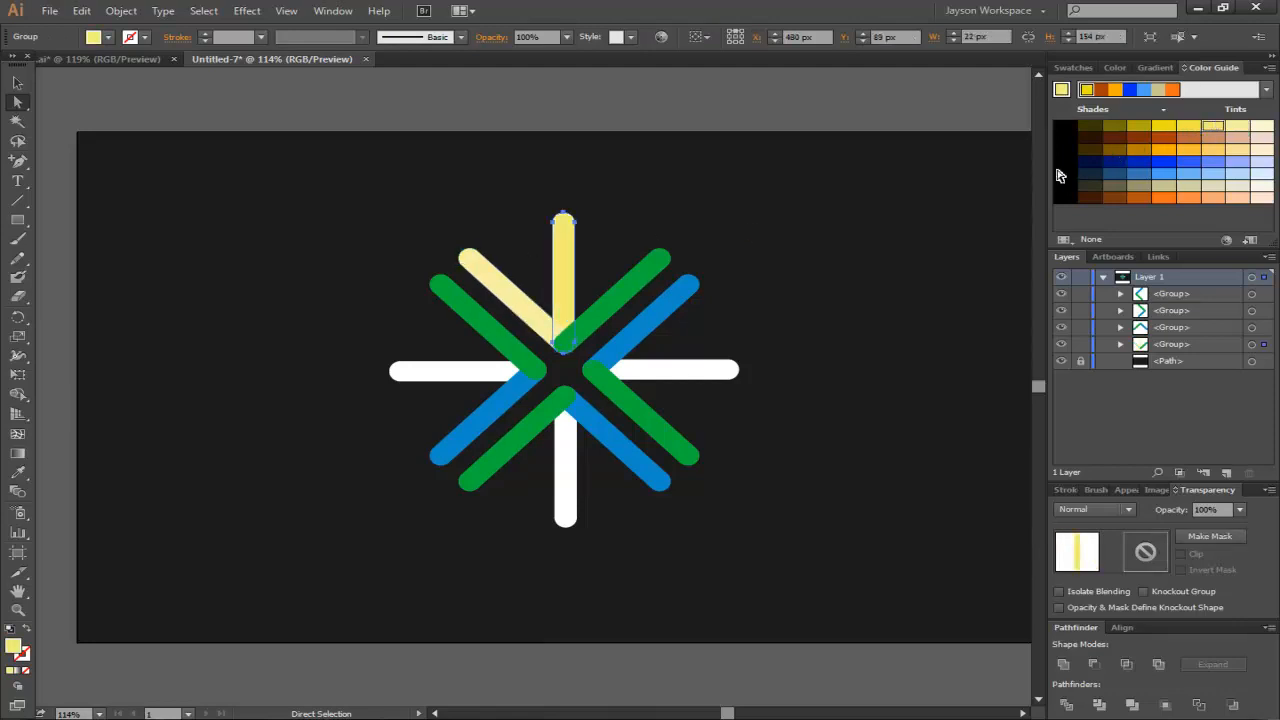
pyautogui.click(624, 289)
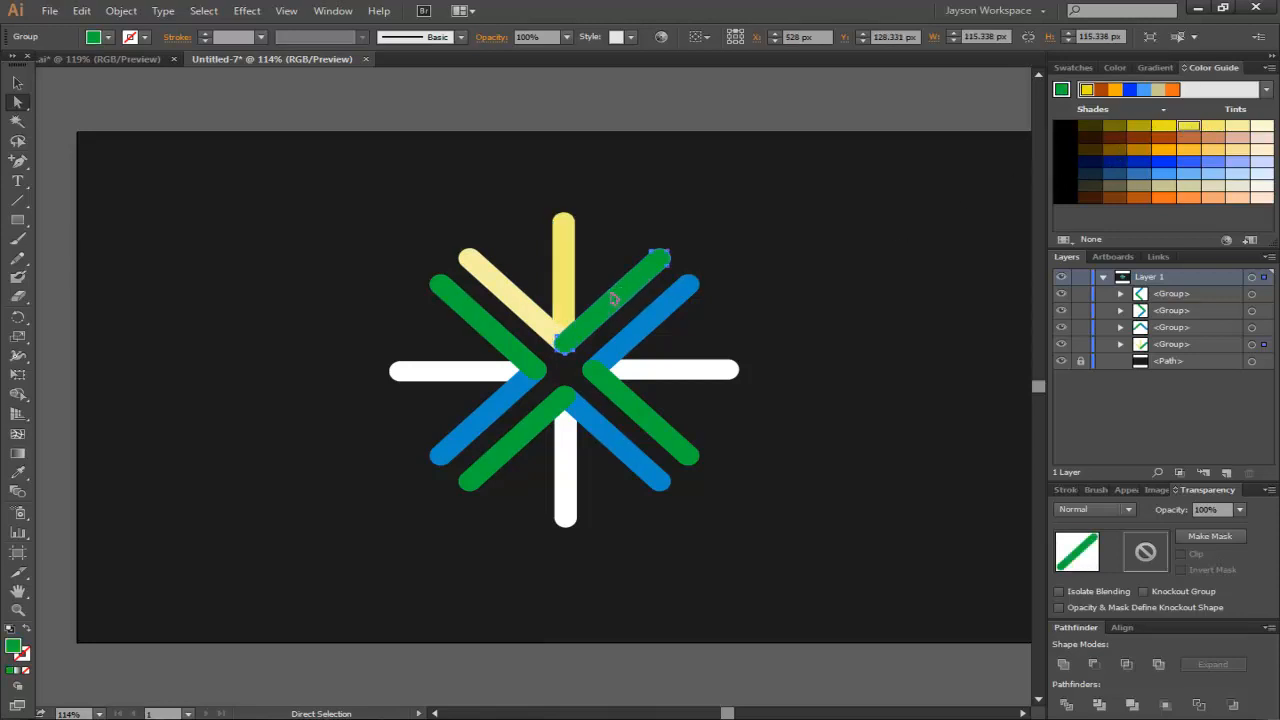
pyautogui.click(1187, 129)
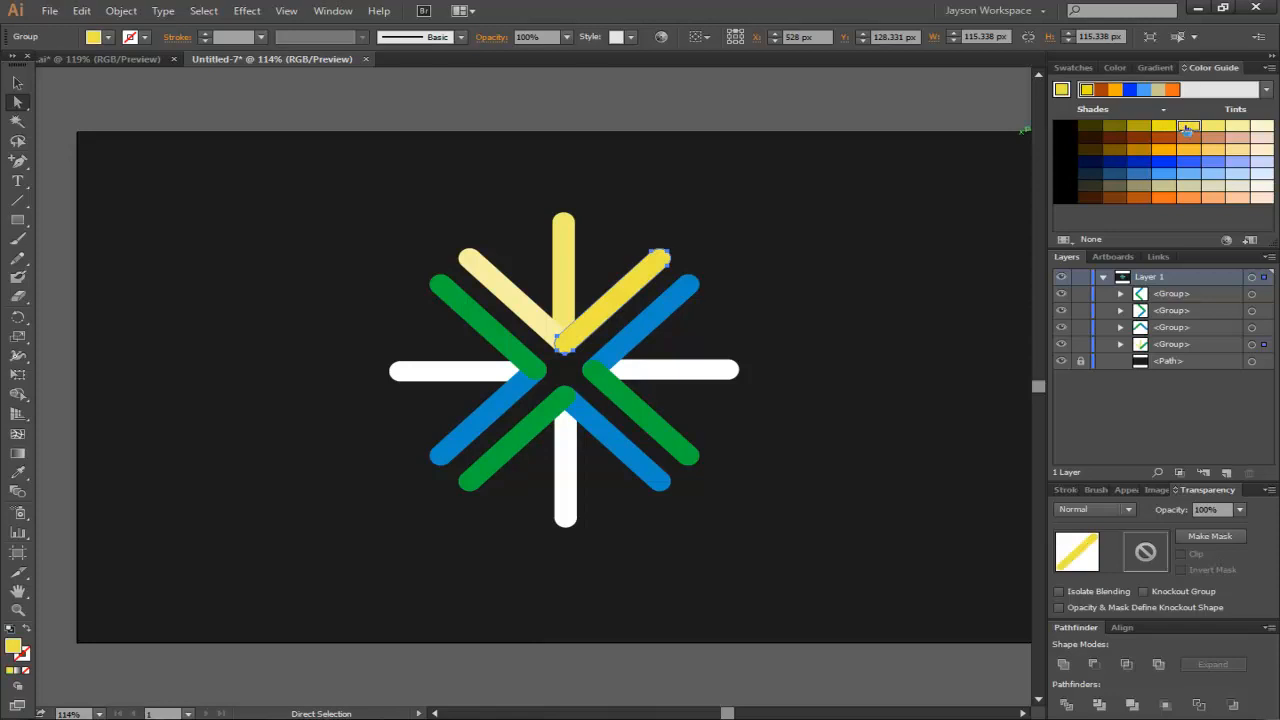
# - Recolour the upper-right blue, right white and lower-right green lines with peach, tan and brown tints
pyautogui.click(738, 178)
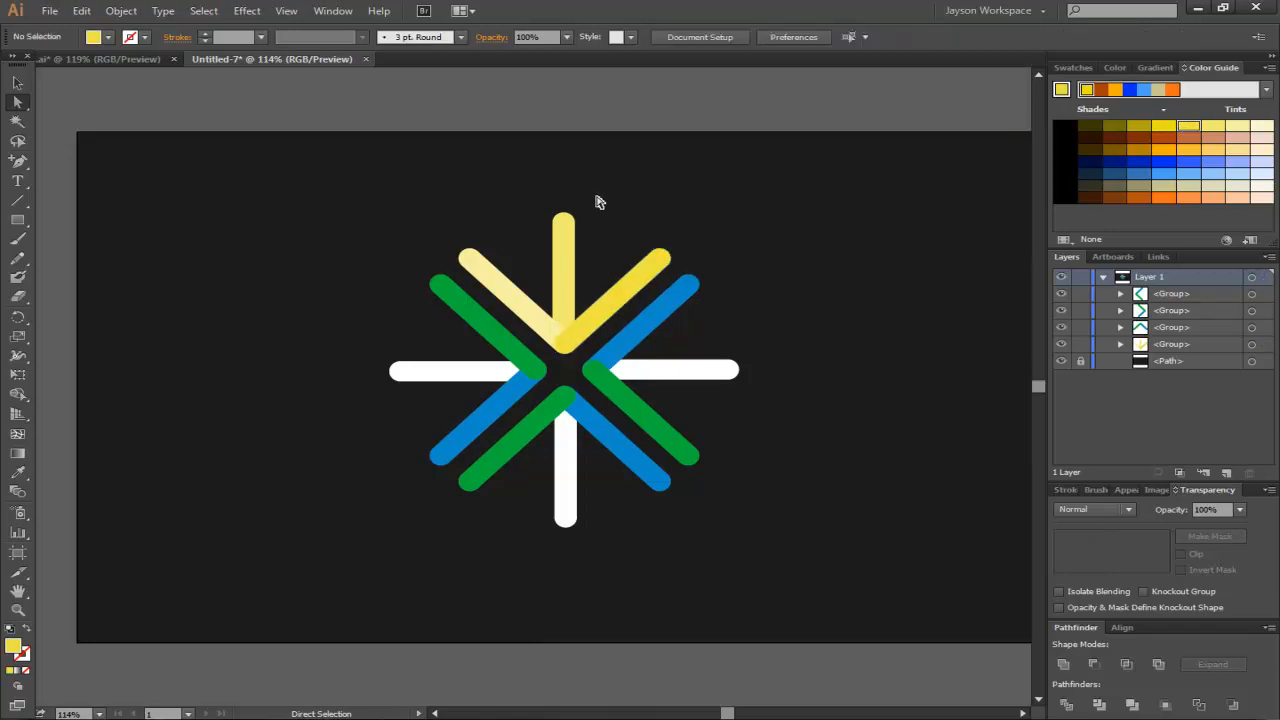
pyautogui.click(688, 288)
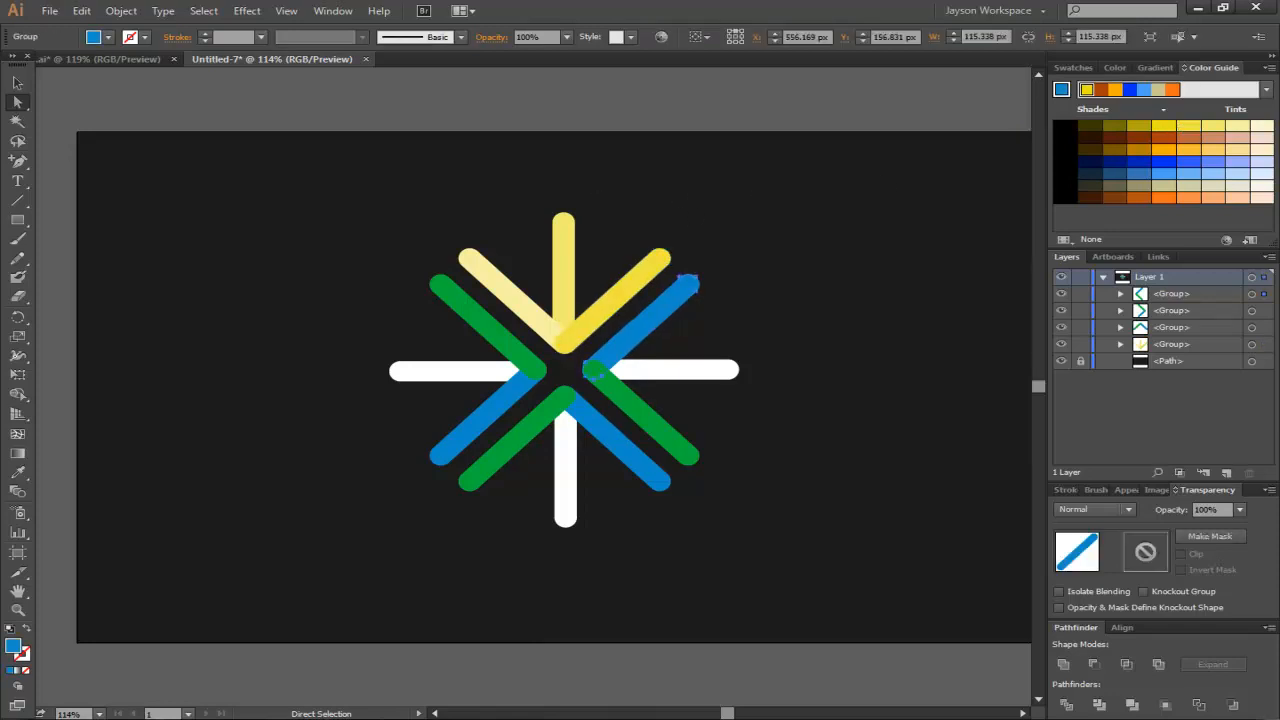
pyautogui.click(1247, 145)
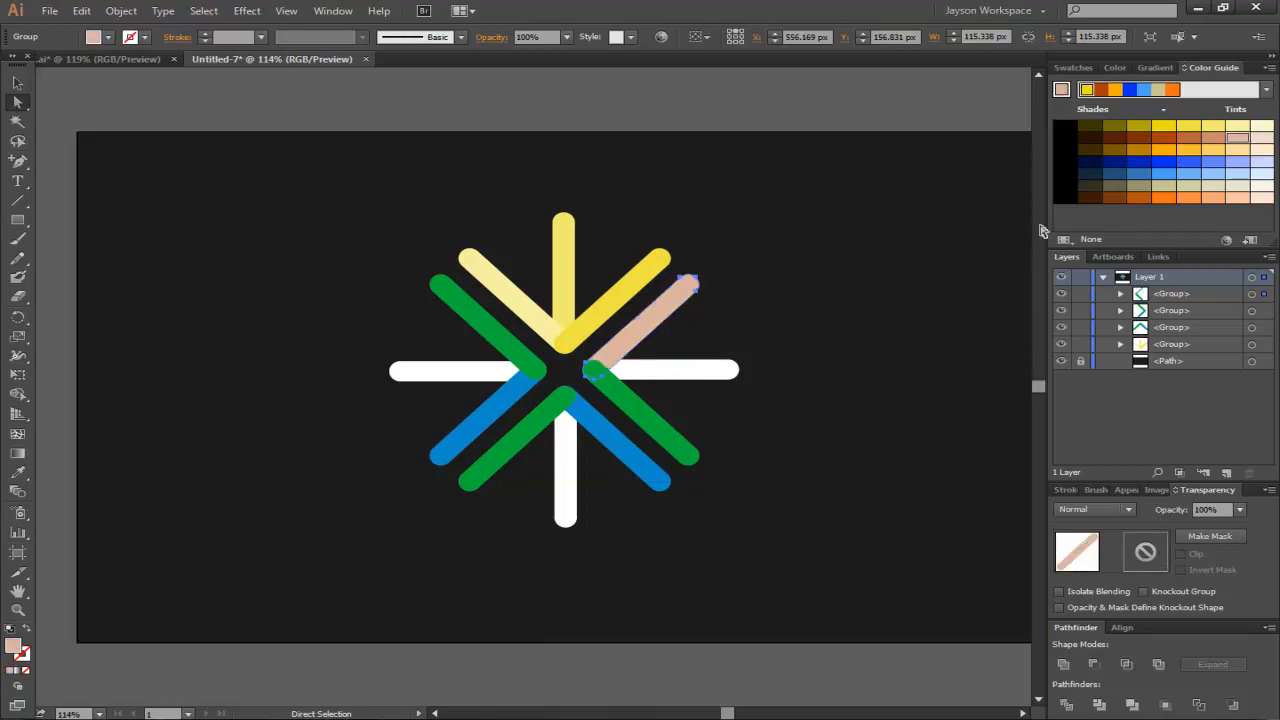
pyautogui.click(714, 376)
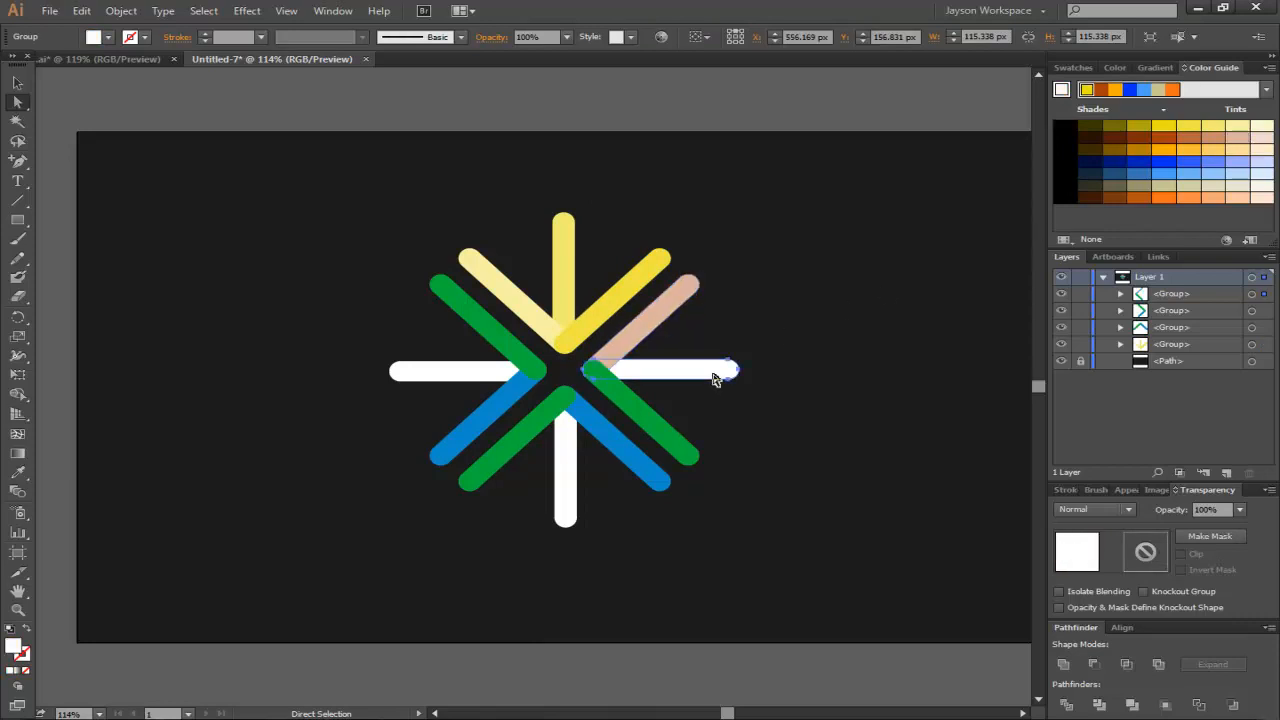
pyautogui.click(1213, 142)
pyautogui.click(633, 410)
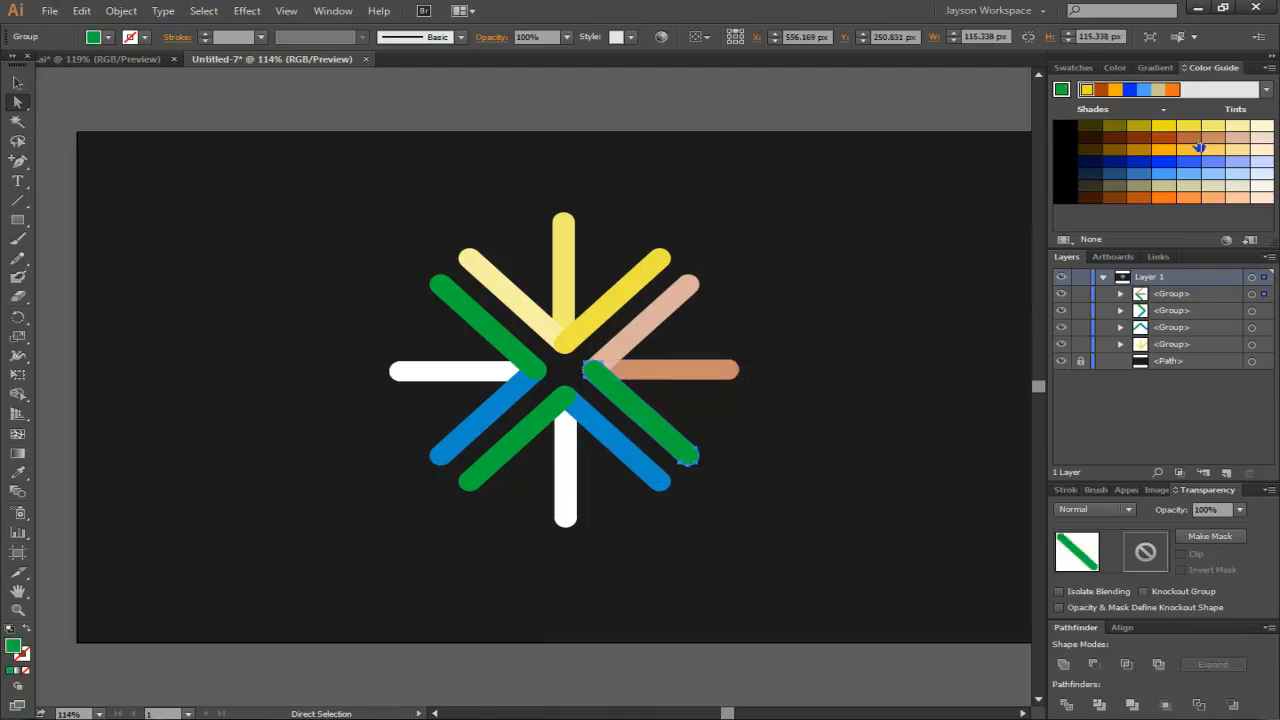
pyautogui.click(1190, 145)
# - Recolour the lower-right blue, bottom white and lower-left green lines with light orange and orange tints
pyautogui.click(617, 456)
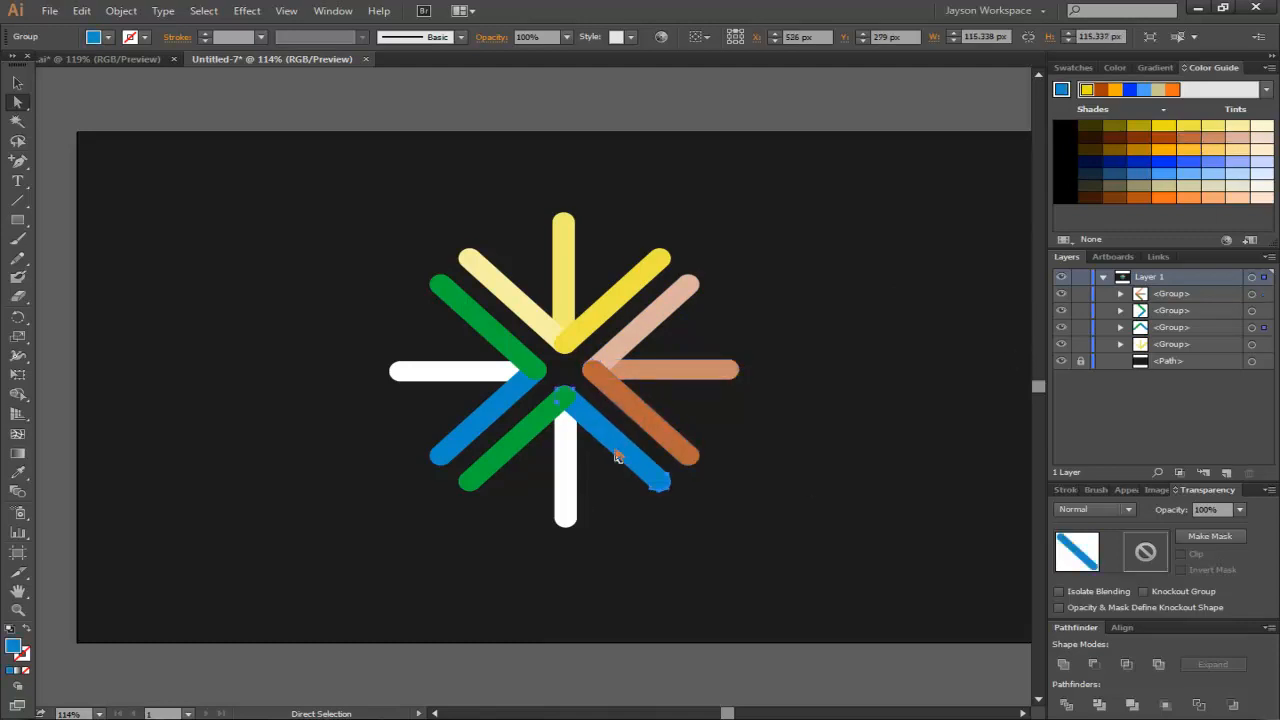
pyautogui.click(1237, 152)
pyautogui.click(562, 452)
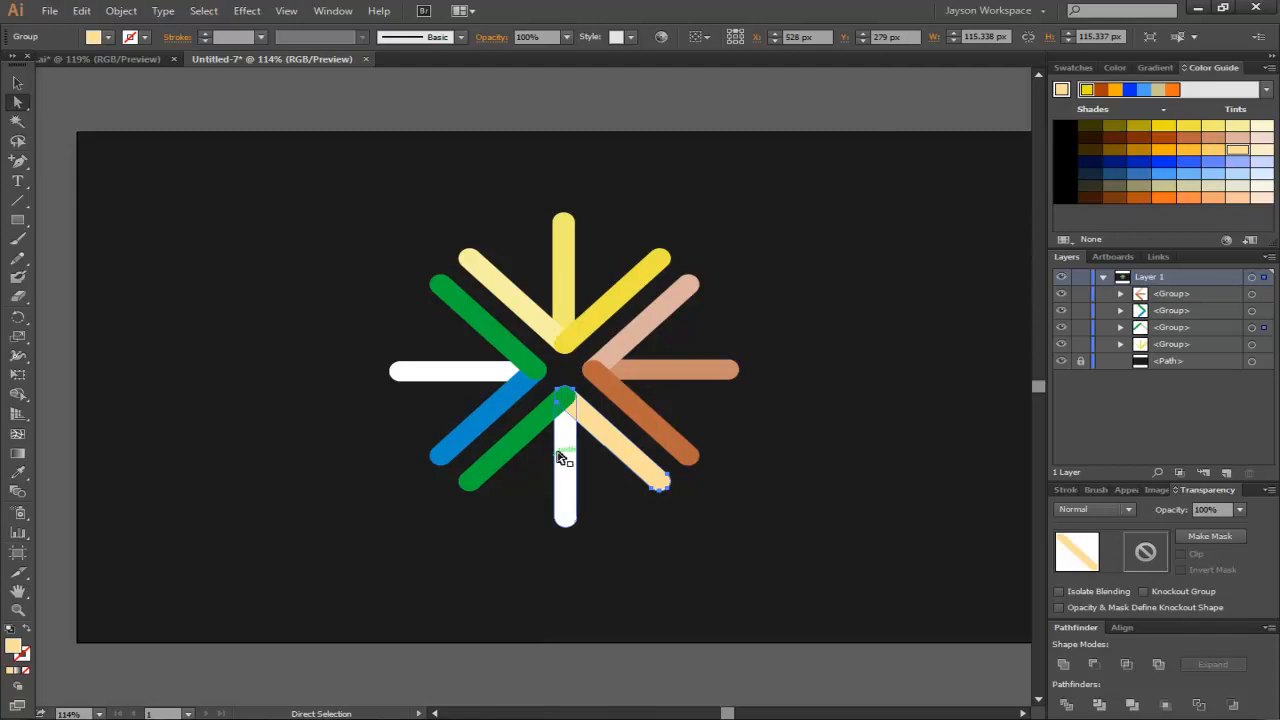
pyautogui.click(1213, 150)
pyautogui.click(535, 420)
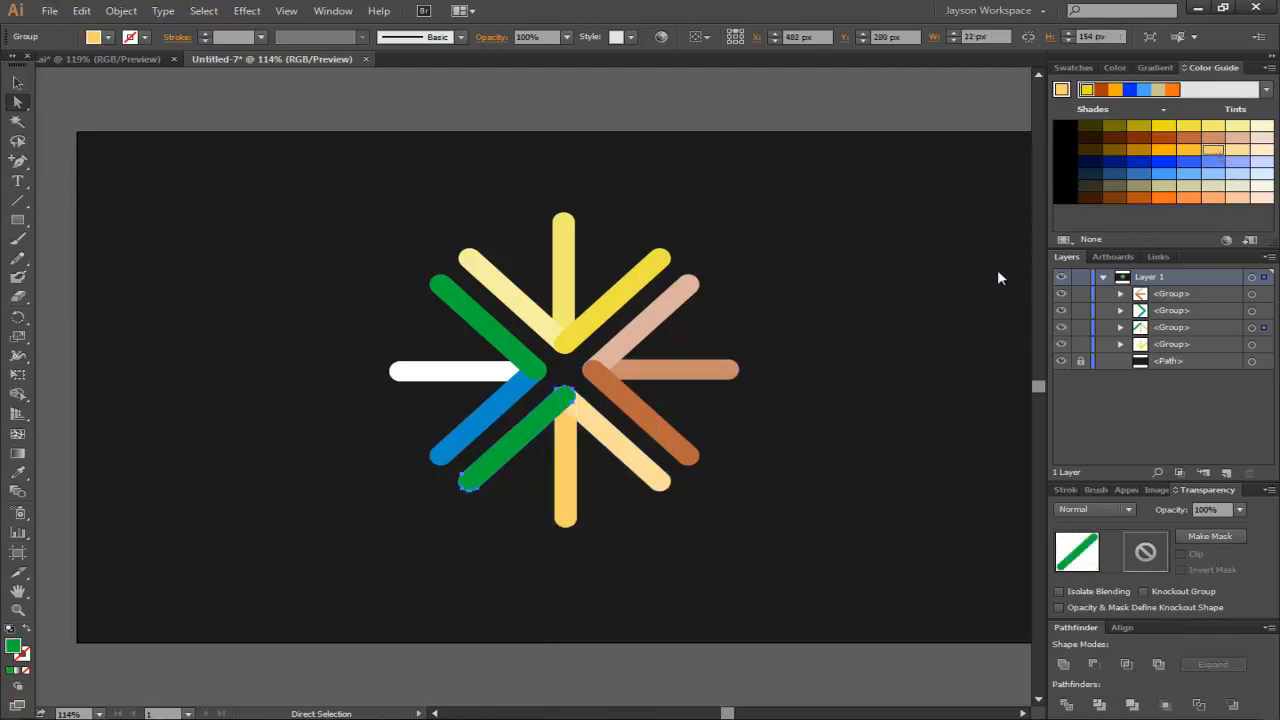
pyautogui.click(1190, 152)
# - Recolour the lower-left blue, left white and upper-left green lines with light to medium blue tints, then deselect
pyautogui.click(490, 410)
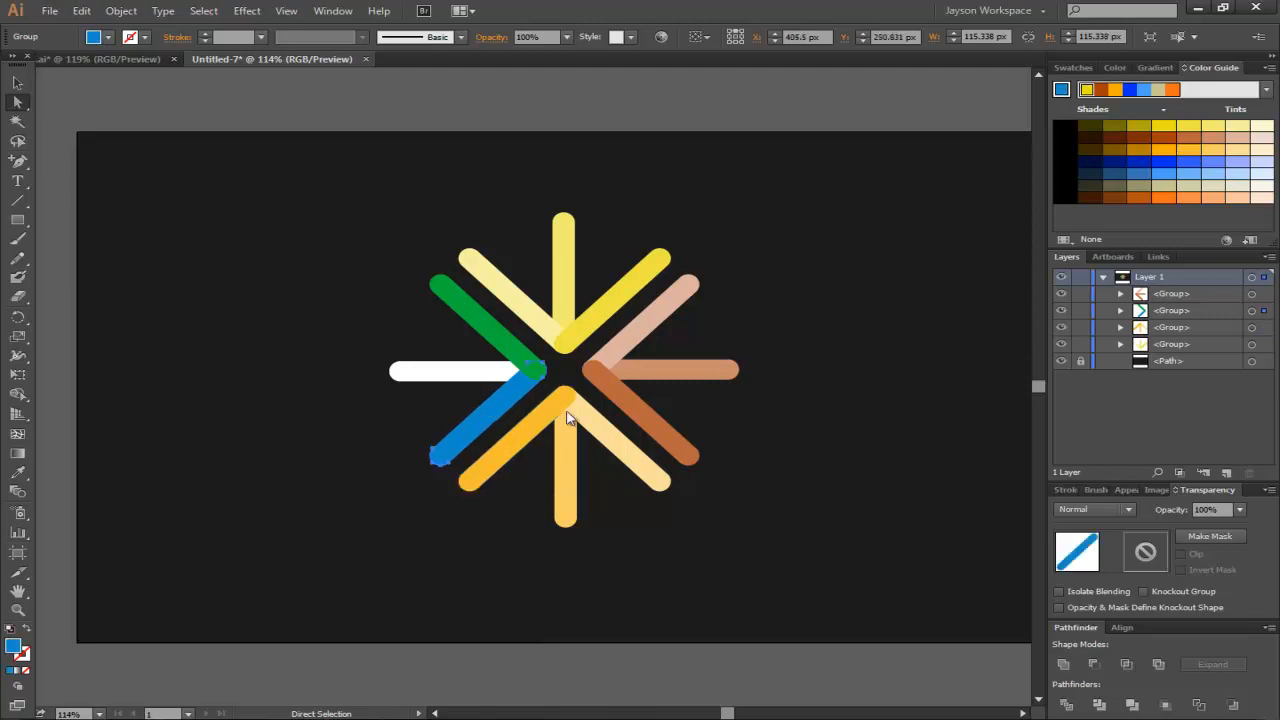
pyautogui.click(1237, 161)
pyautogui.click(480, 378)
pyautogui.click(1230, 167)
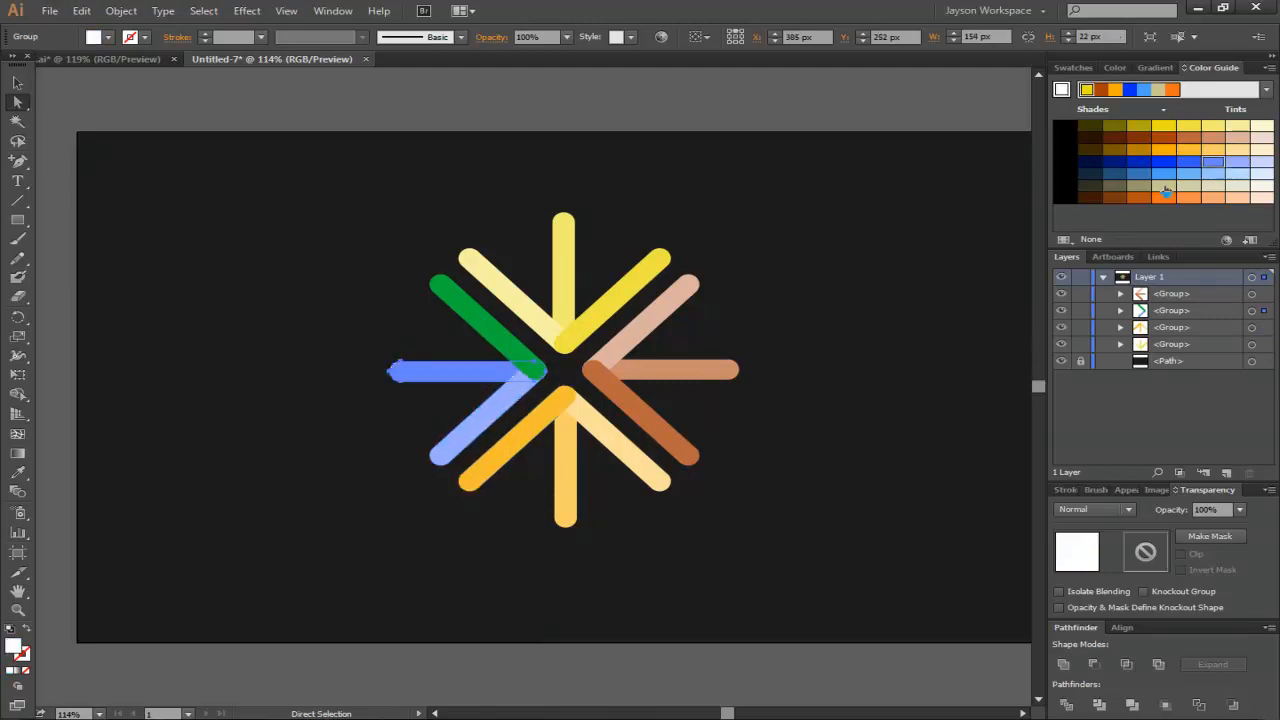
pyautogui.click(505, 345)
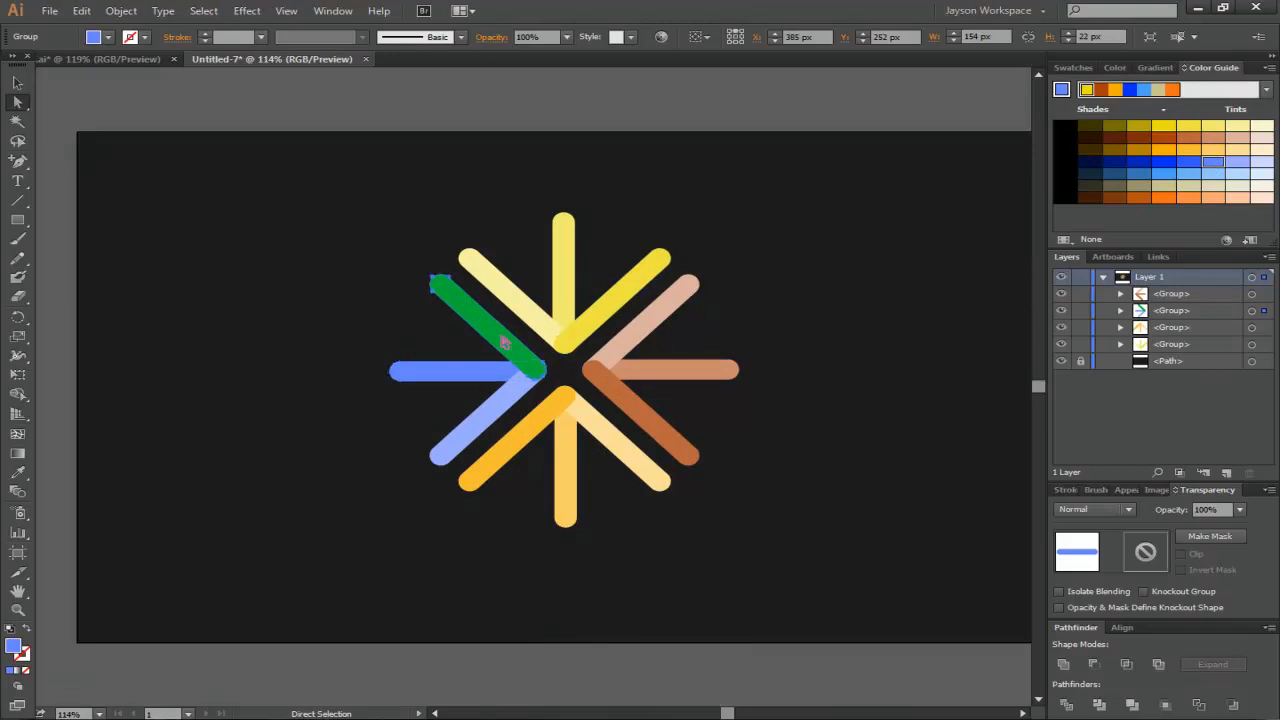
pyautogui.click(1192, 166)
pyautogui.click(880, 232)
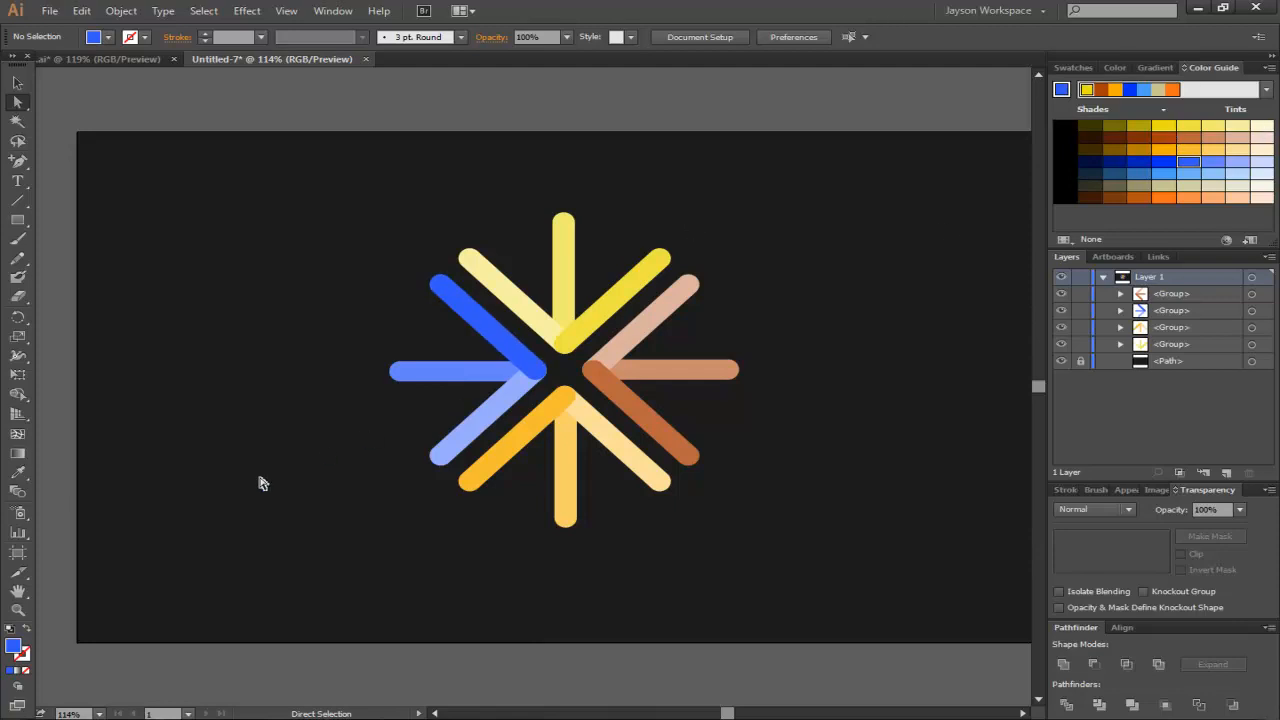
pyautogui.doubleClick(13, 648)
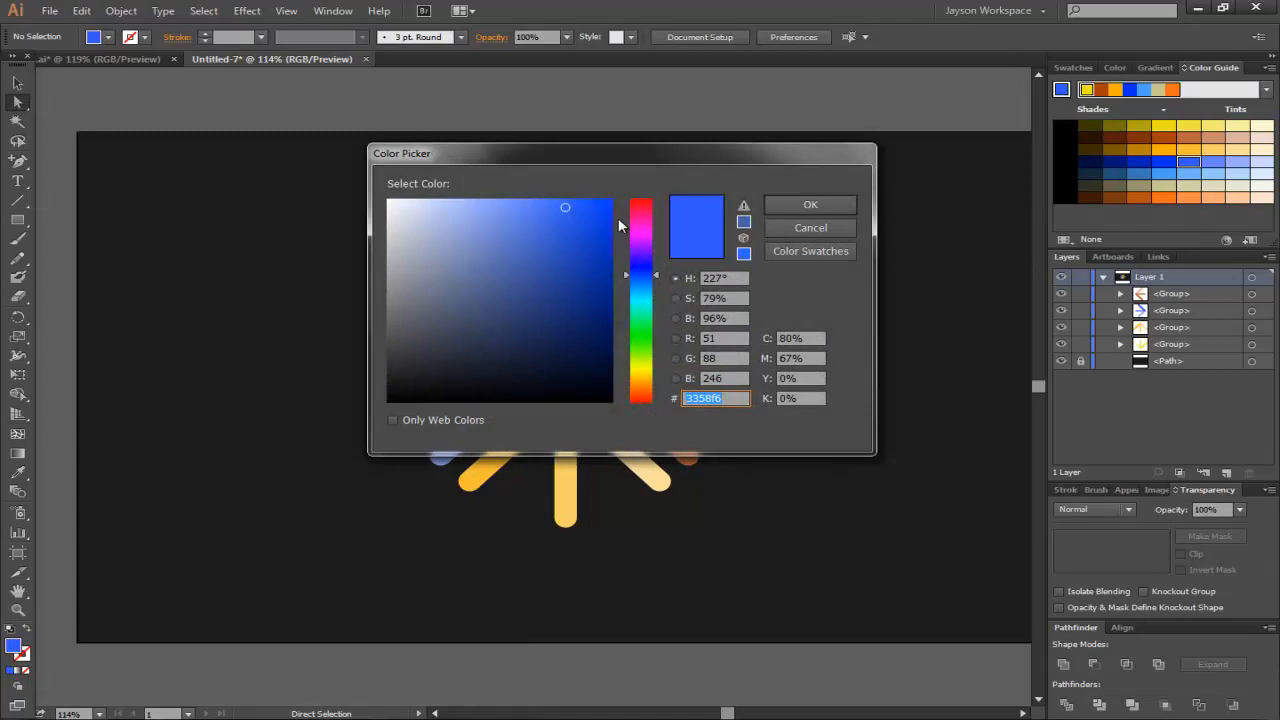
pyautogui.click(769, 228)
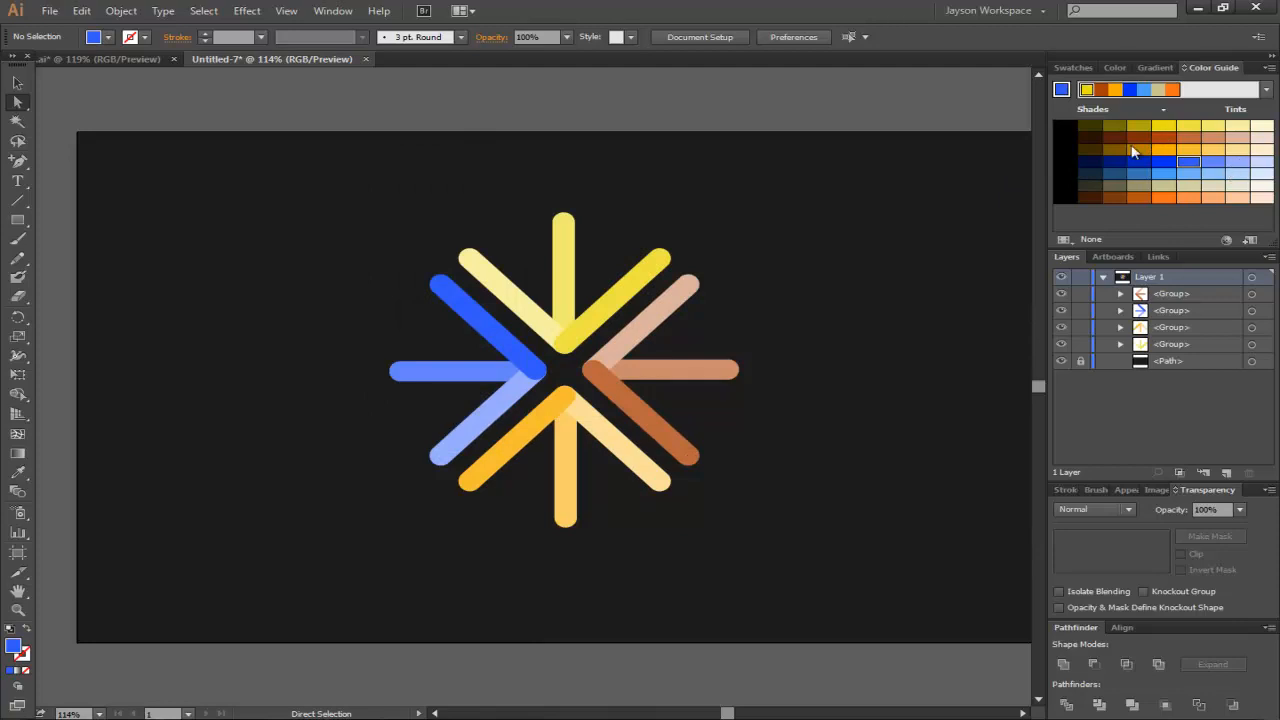
pyautogui.click(336, 11)
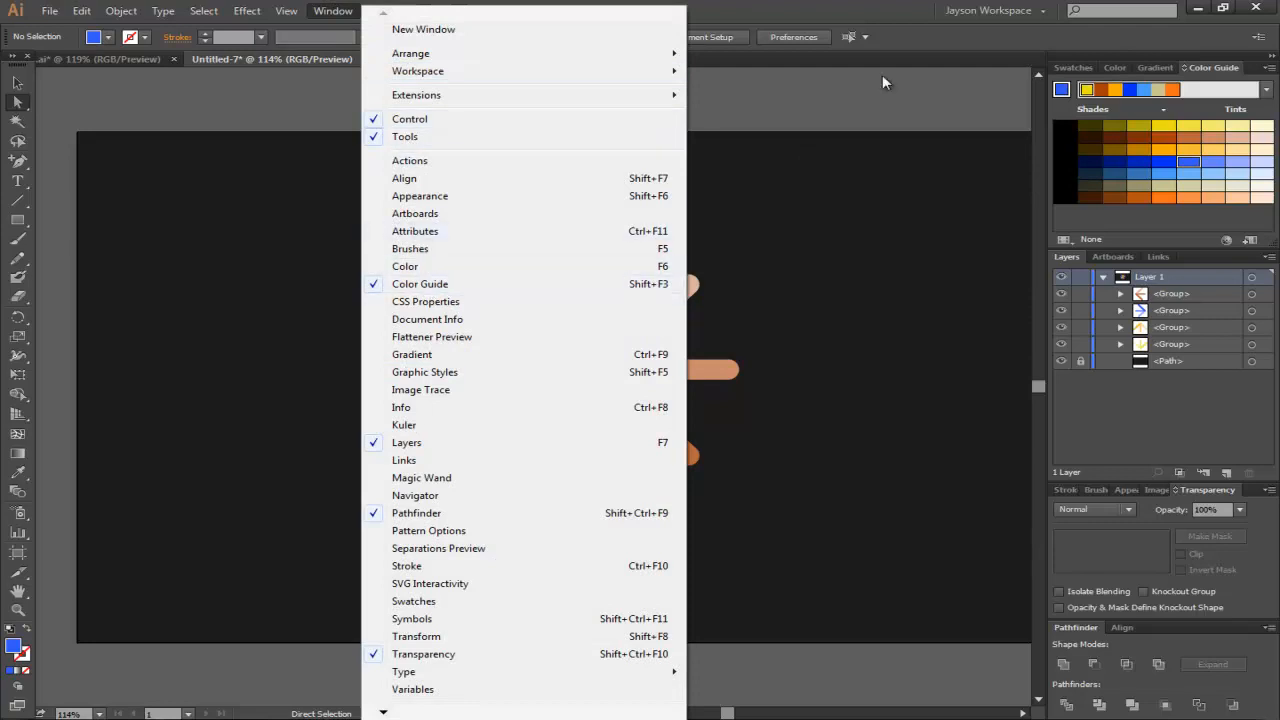
pyautogui.click(897, 7)
# - Select the whole burst and move it towards the left side of the artboard
pyautogui.moveTo(389, 191); pyautogui.dragTo(770, 583)
pyautogui.moveTo(687, 375); pyautogui.dragTo(455, 353)
pyautogui.click(17, 82)
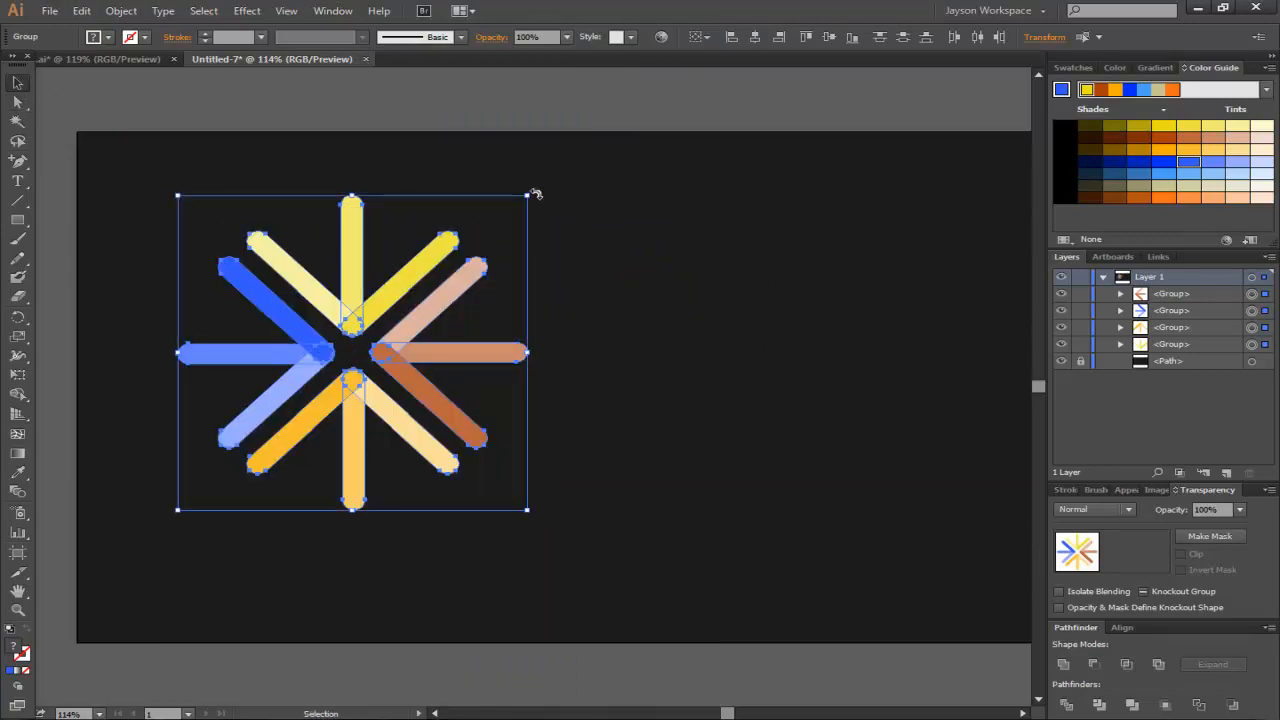
# - Scale the burst down to roughly half its size and reposition it on the left
pyautogui.moveTo(527, 195); pyautogui.dragTo(374, 333)
pyautogui.moveTo(291, 394); pyautogui.dragTo(340, 326)
pyautogui.click(525, 228)
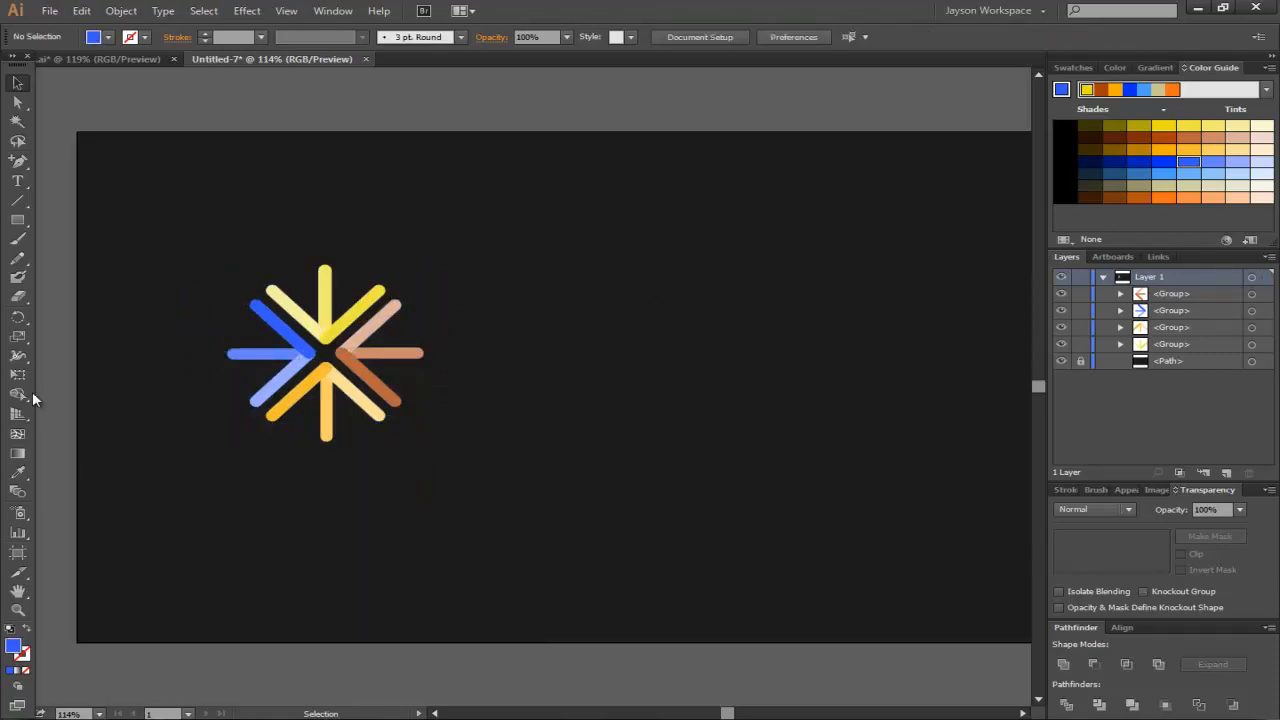
# - Add the text avicci to the right of the burst with the Type tool and select it
pyautogui.click(20, 186)
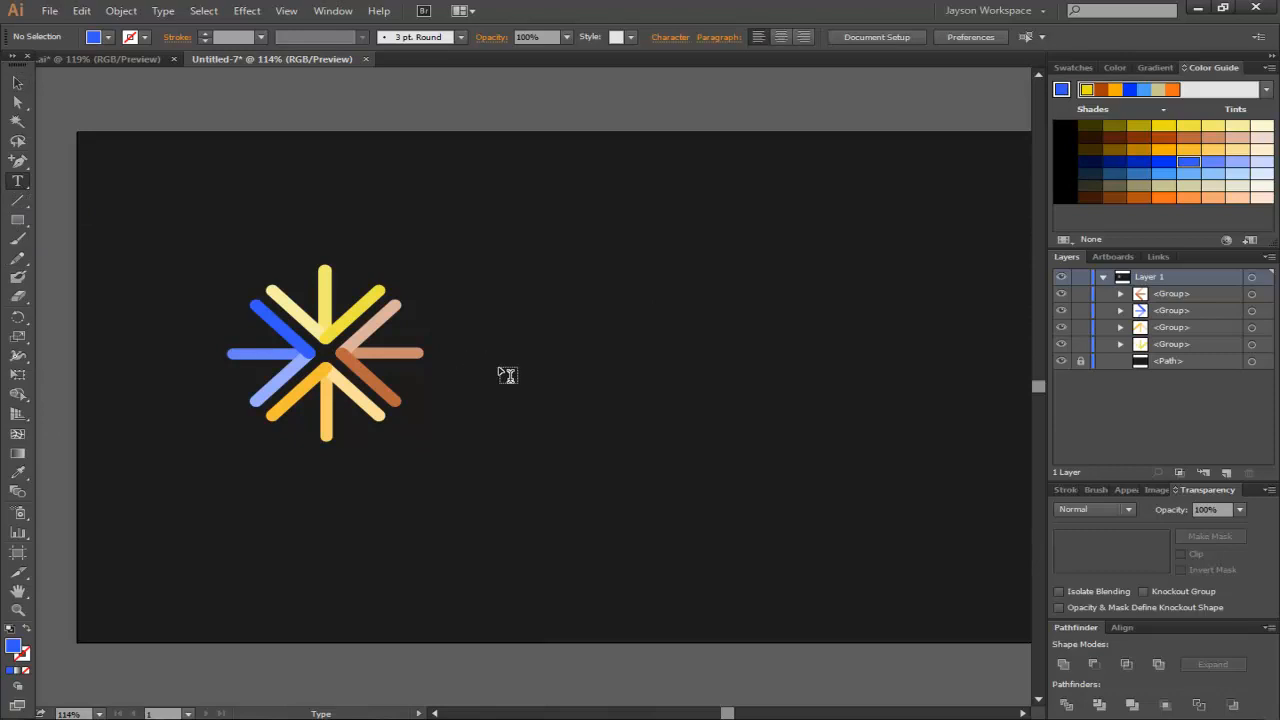
pyautogui.click(474, 360)
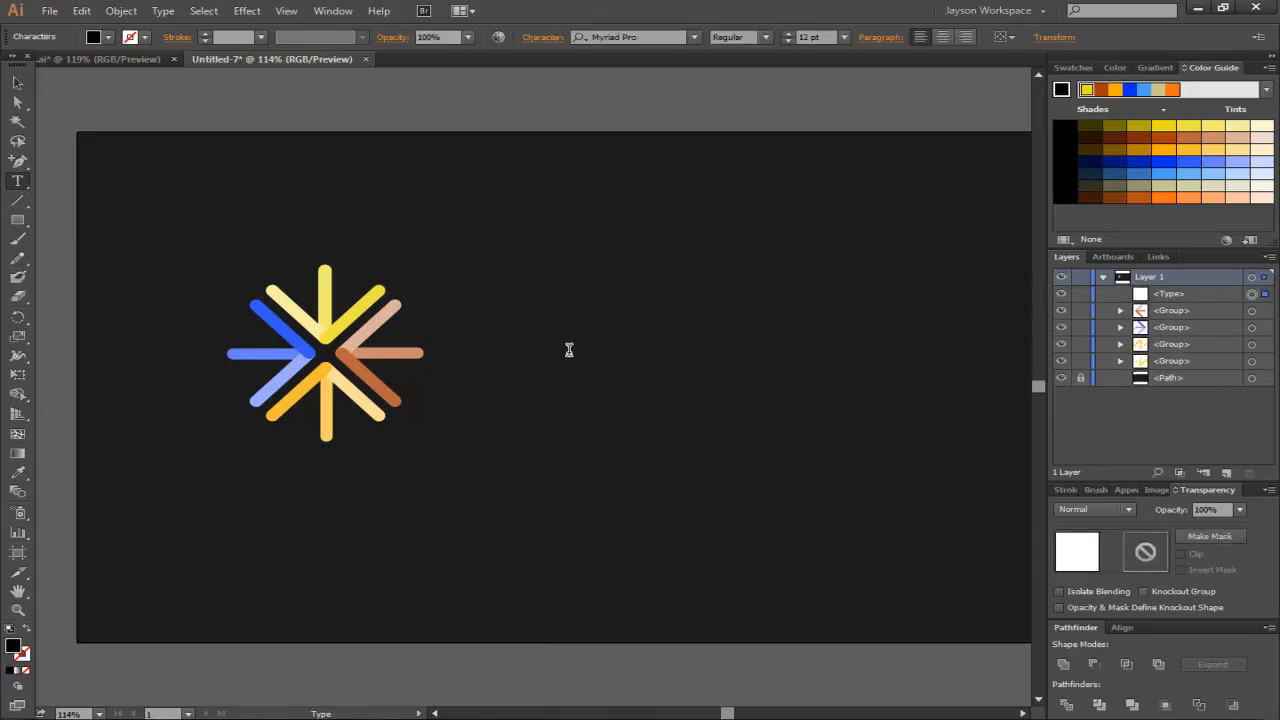
pyautogui.write('a')
pyautogui.moveTo(508, 359); pyautogui.dragTo(473, 361)
# - Increase the avicci text's font size to 100 pt
pyautogui.click(787, 33)
pyautogui.click(787, 33)
pyautogui.click(787, 33)
pyautogui.click(787, 33)
pyautogui.click(787, 33)
pyautogui.click(787, 33)
pyautogui.click(787, 33)
pyautogui.click(787, 33)
pyautogui.click(787, 33)
pyautogui.click(787, 33)
pyautogui.click(787, 33)
pyautogui.click(787, 33)
pyautogui.click(787, 33)
pyautogui.click(787, 33)
pyautogui.click(787, 33)
pyautogui.click(787, 33)
pyautogui.click(787, 33)
pyautogui.click(787, 33)
pyautogui.click(787, 33)
pyautogui.click(787, 33)
pyautogui.click(787, 33)
pyautogui.click(787, 33)
pyautogui.click(787, 33)
pyautogui.click(787, 33)
pyautogui.click(787, 33)
pyautogui.click(787, 33)
pyautogui.click(787, 33)
pyautogui.click(787, 33)
pyautogui.click(787, 33)
pyautogui.click(787, 33)
pyautogui.click(787, 33)
pyautogui.click(787, 33)
pyautogui.click(787, 33)
pyautogui.click(787, 33)
pyautogui.click(787, 33)
pyautogui.click(787, 33)
pyautogui.click(787, 33)
pyautogui.click(787, 33)
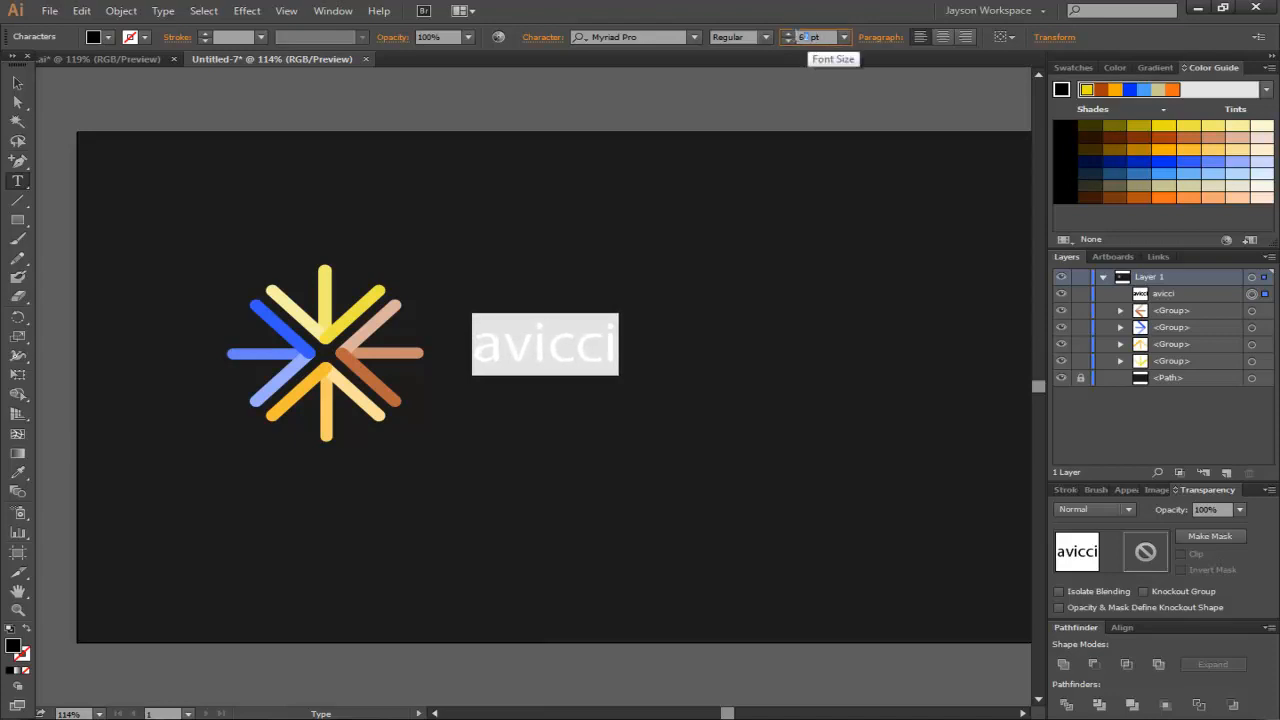
pyautogui.doubleClick(803, 36)
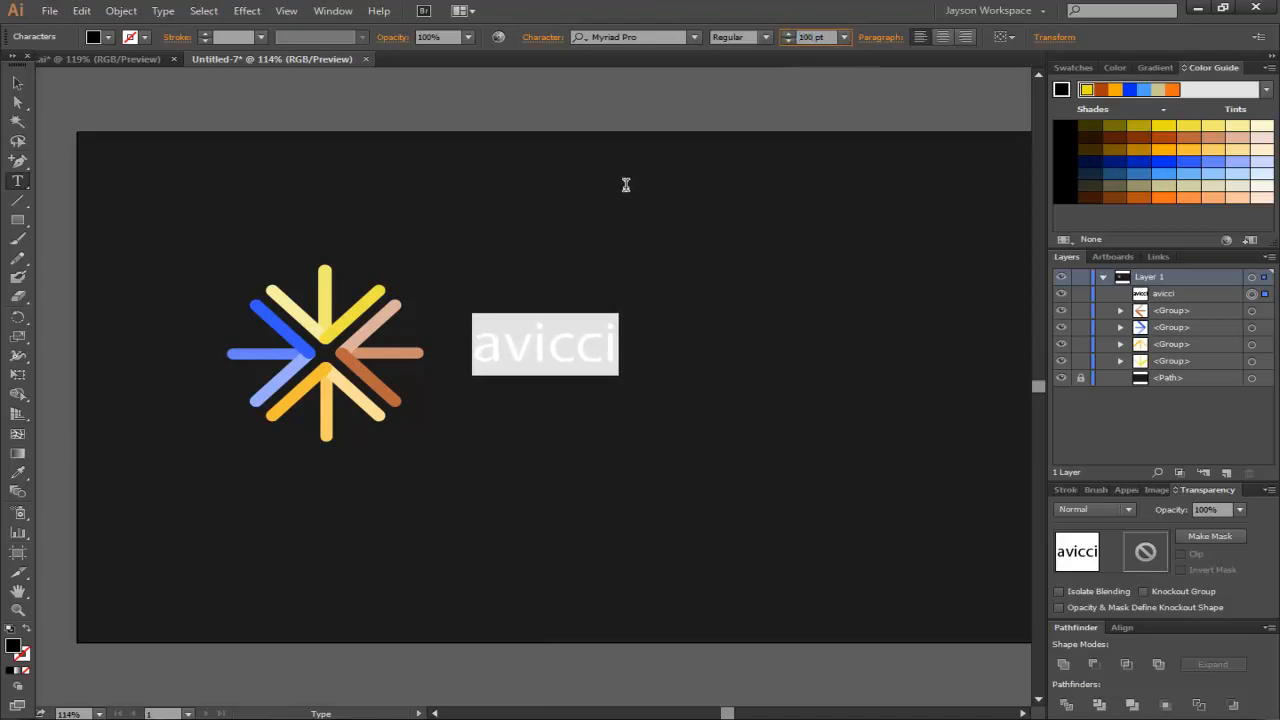
# - Select all the avicci text and fill it with light grey b7b7b7
pyautogui.click(586, 337)
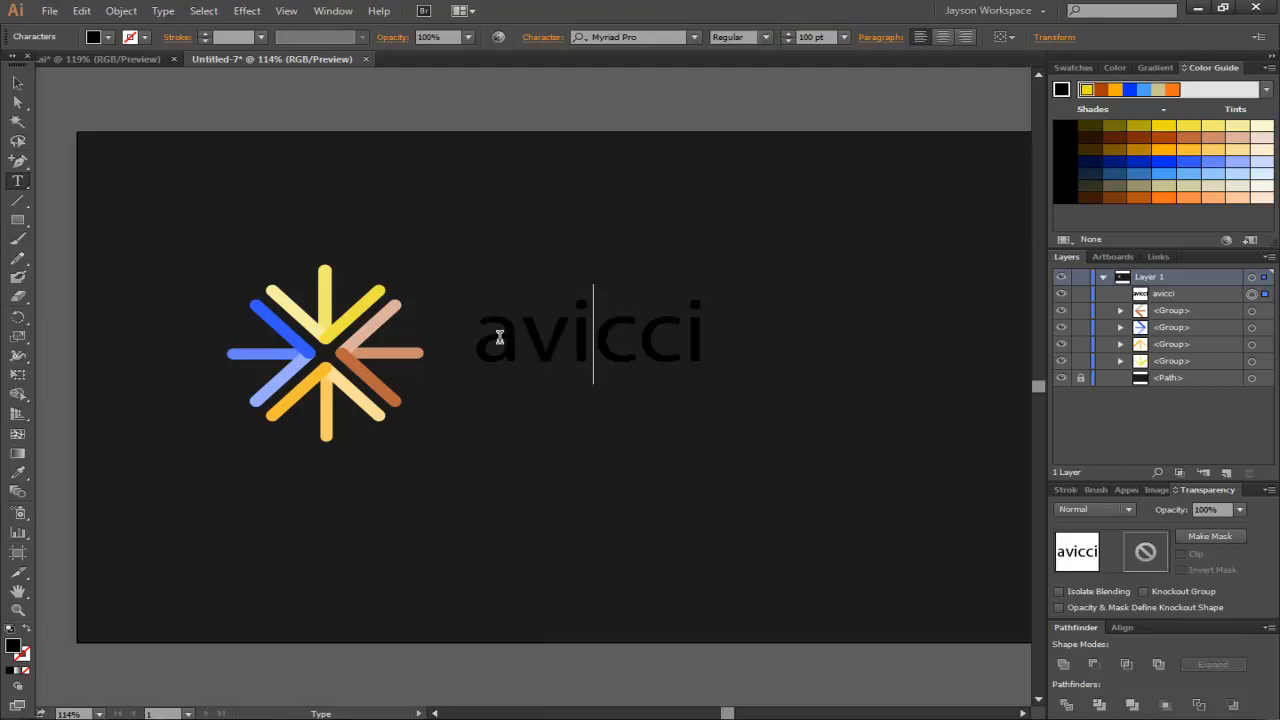
pyautogui.moveTo(476, 337); pyautogui.dragTo(741, 328)
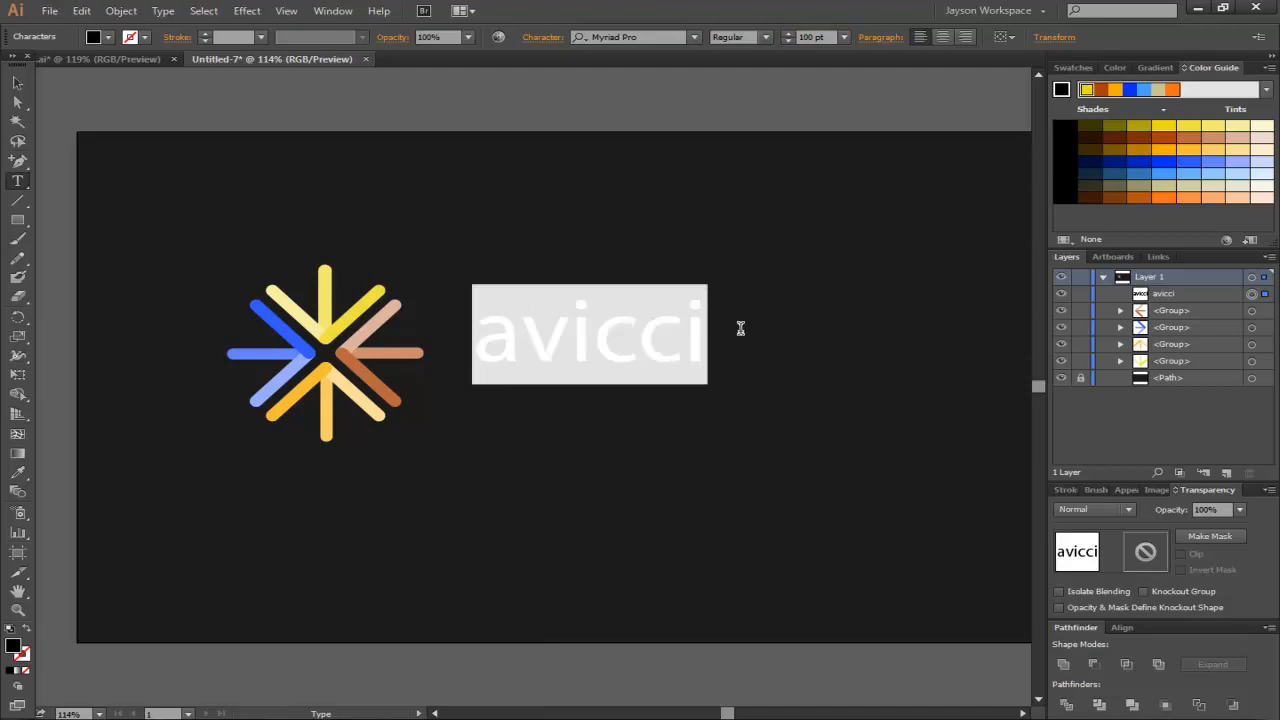
pyautogui.doubleClick(16, 648)
pyautogui.moveTo(449, 234)
pyautogui.mouseDown()
pyautogui.moveTo(383, 196)
pyautogui.moveTo(389, 238)
pyautogui.moveTo(370, 256)
pyautogui.mouseUp()
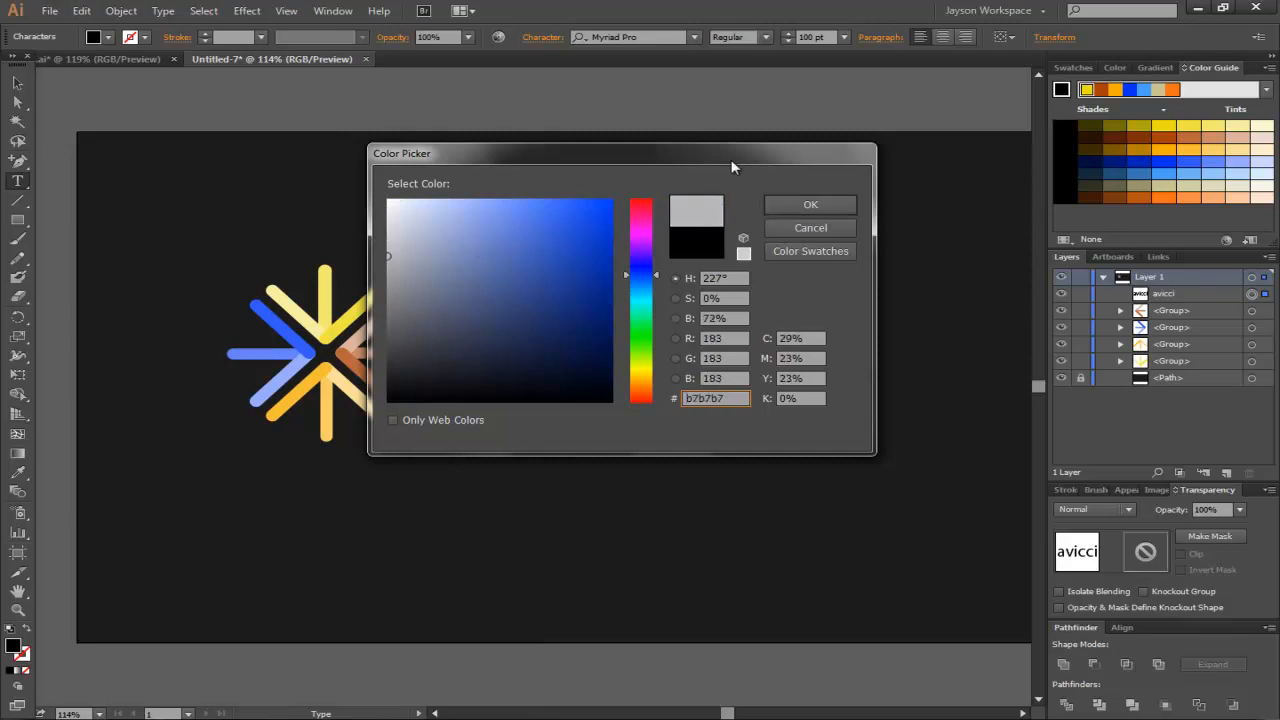
pyautogui.moveTo(729, 161); pyautogui.dragTo(741, 157)
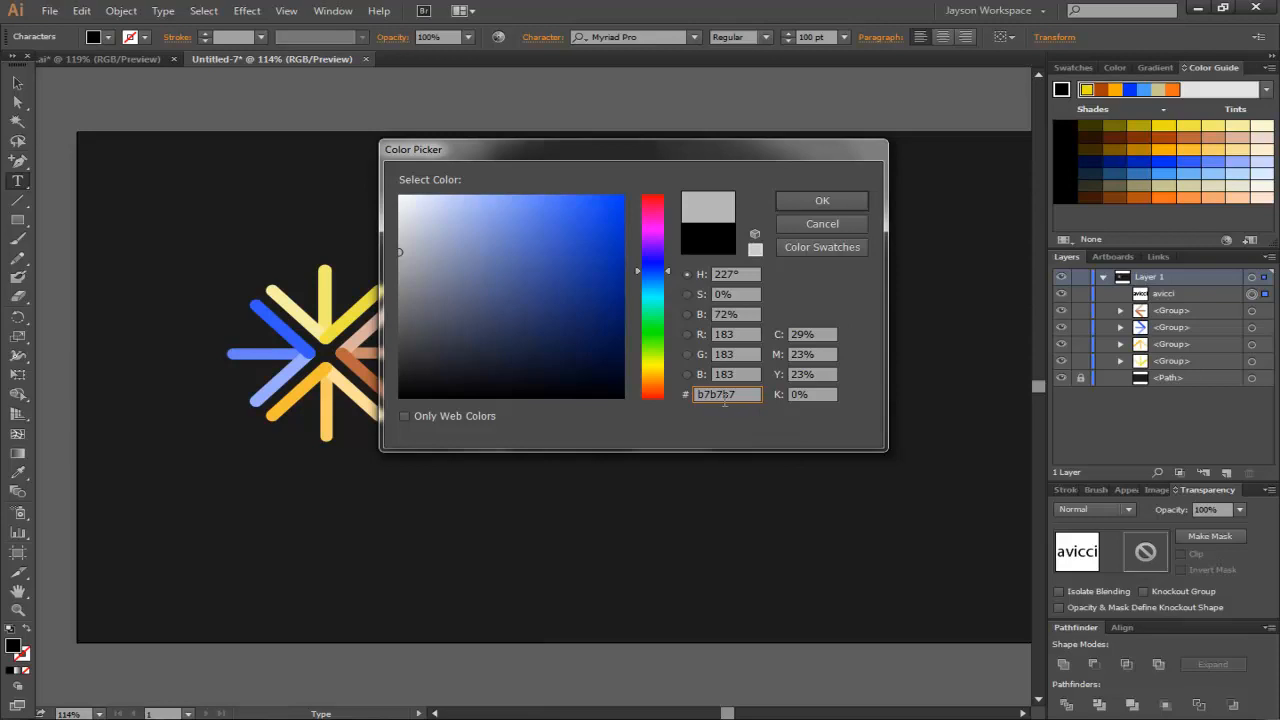
pyautogui.click(826, 202)
pyautogui.click(599, 322)
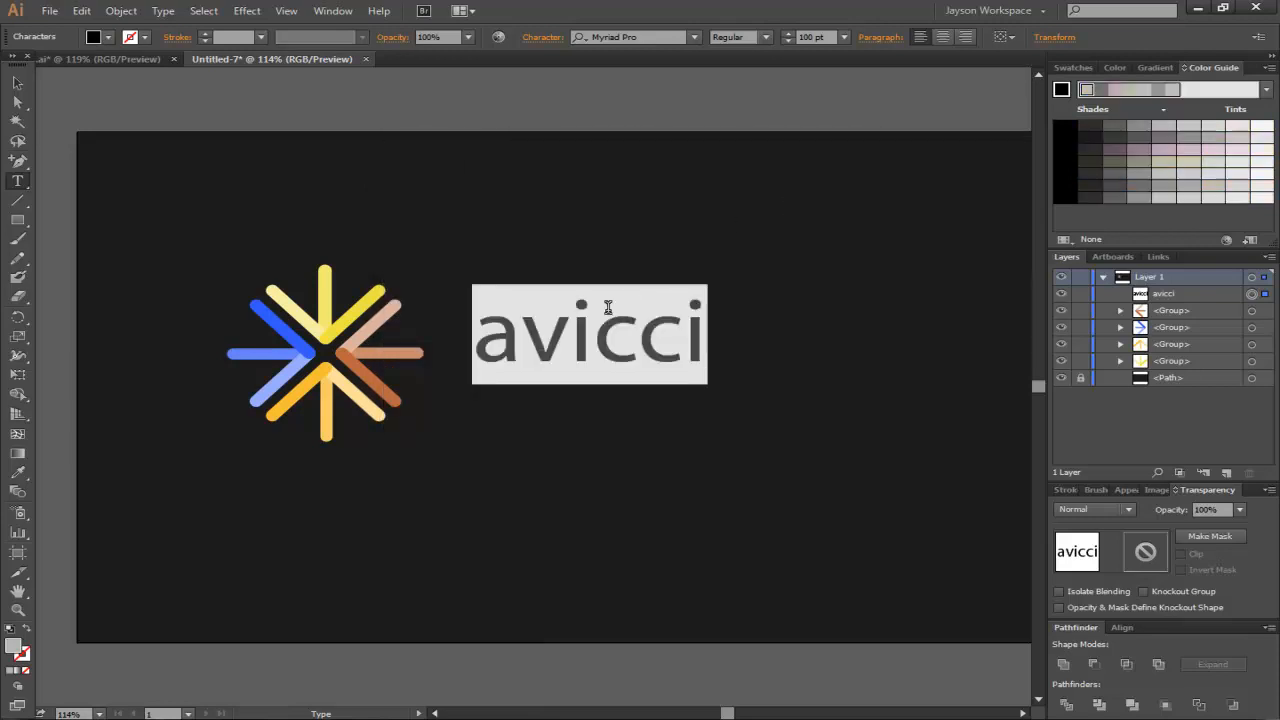
# - Enlarge the avicci text to 140 pt and leave text editing
pyautogui.moveTo(490, 340); pyautogui.dragTo(775, 349)
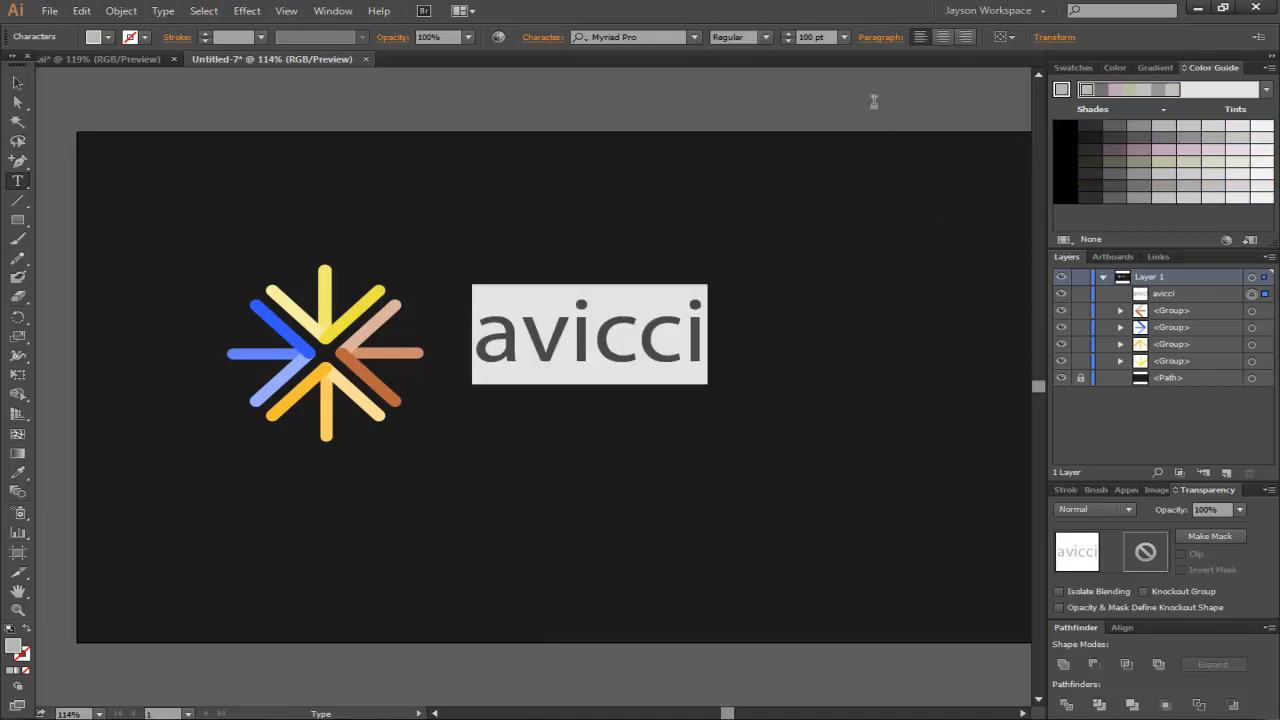
pyautogui.moveTo(815, 37); pyautogui.dragTo(797, 38)
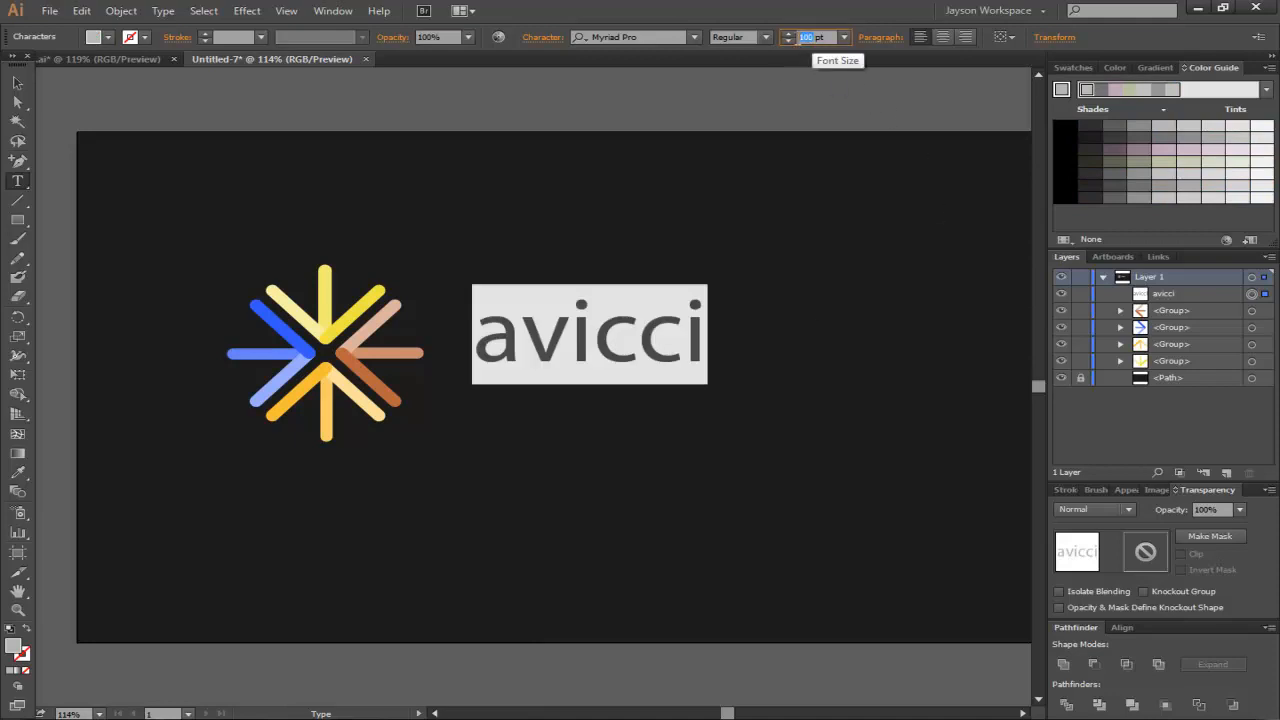
pyautogui.write('11')
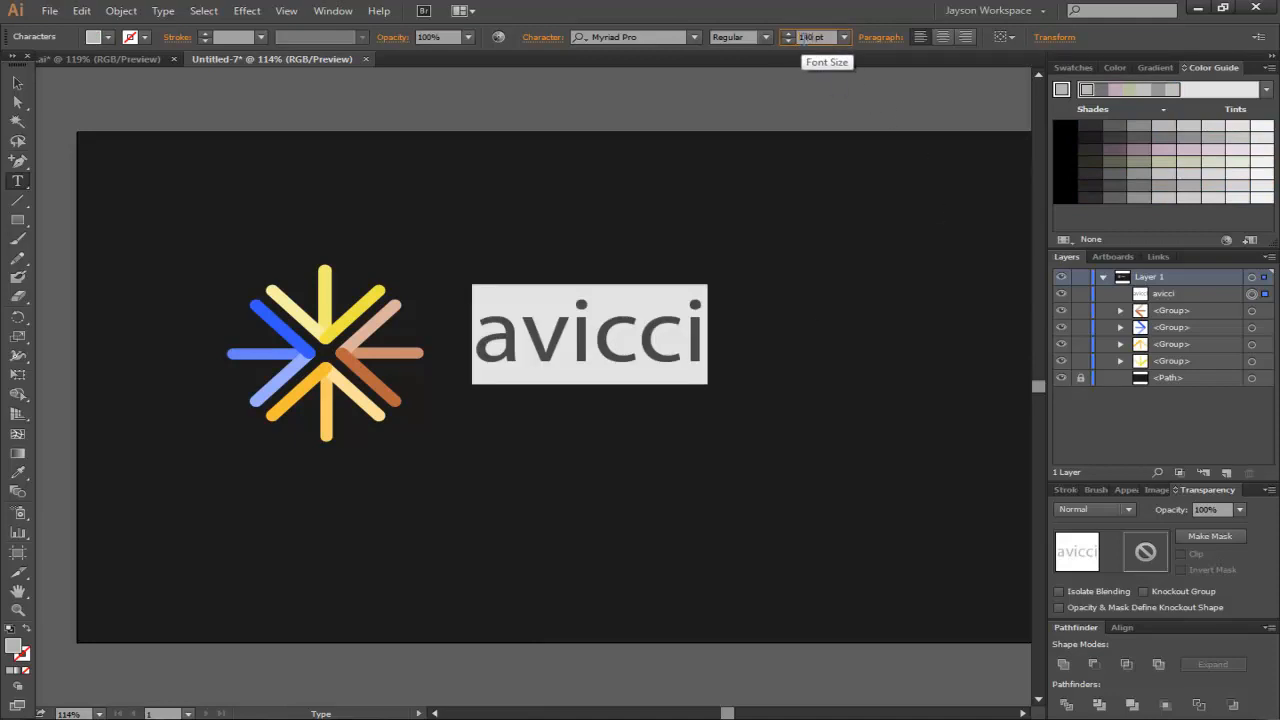
pyautogui.write('0')
pyautogui.press('Return')
pyautogui.press('Escape')
# - Select the avicci wordmark, nudge it up slightly, then deselect
pyautogui.moveTo(575, 362); pyautogui.dragTo(556, 395)
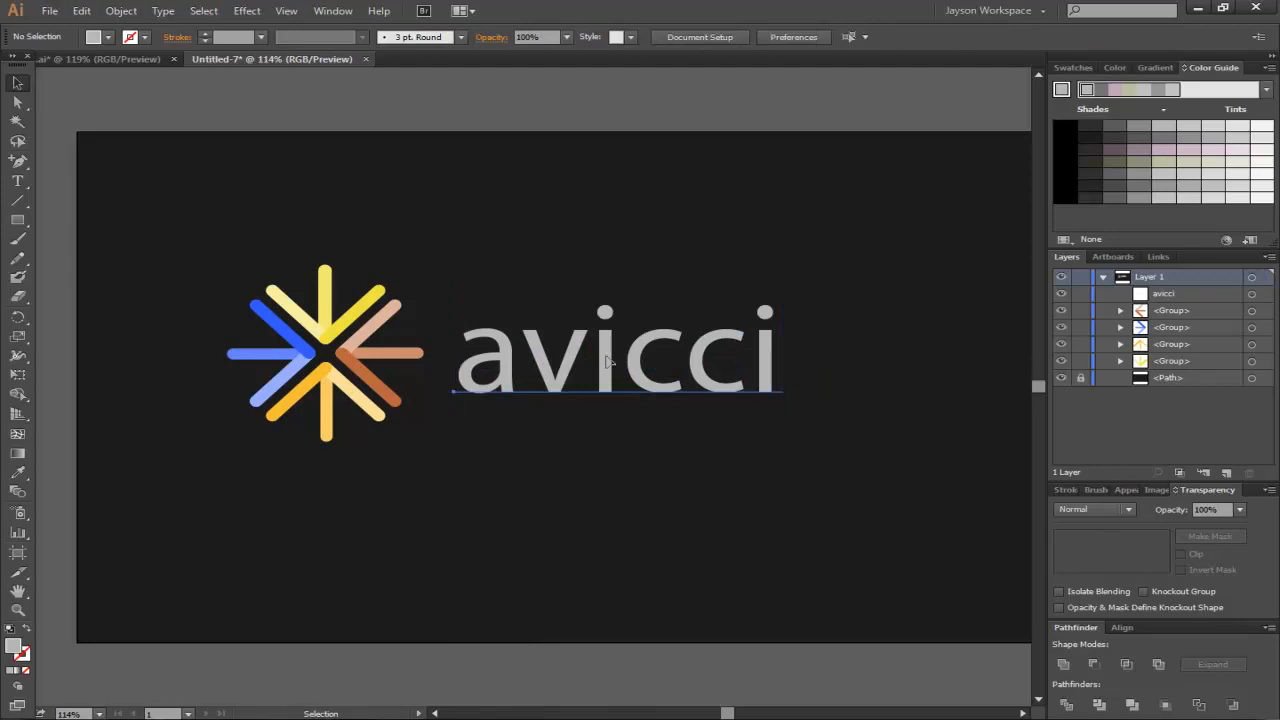
pyautogui.click(611, 362)
pyautogui.press('Up')
pyautogui.press('Up')
pyautogui.press('Up')
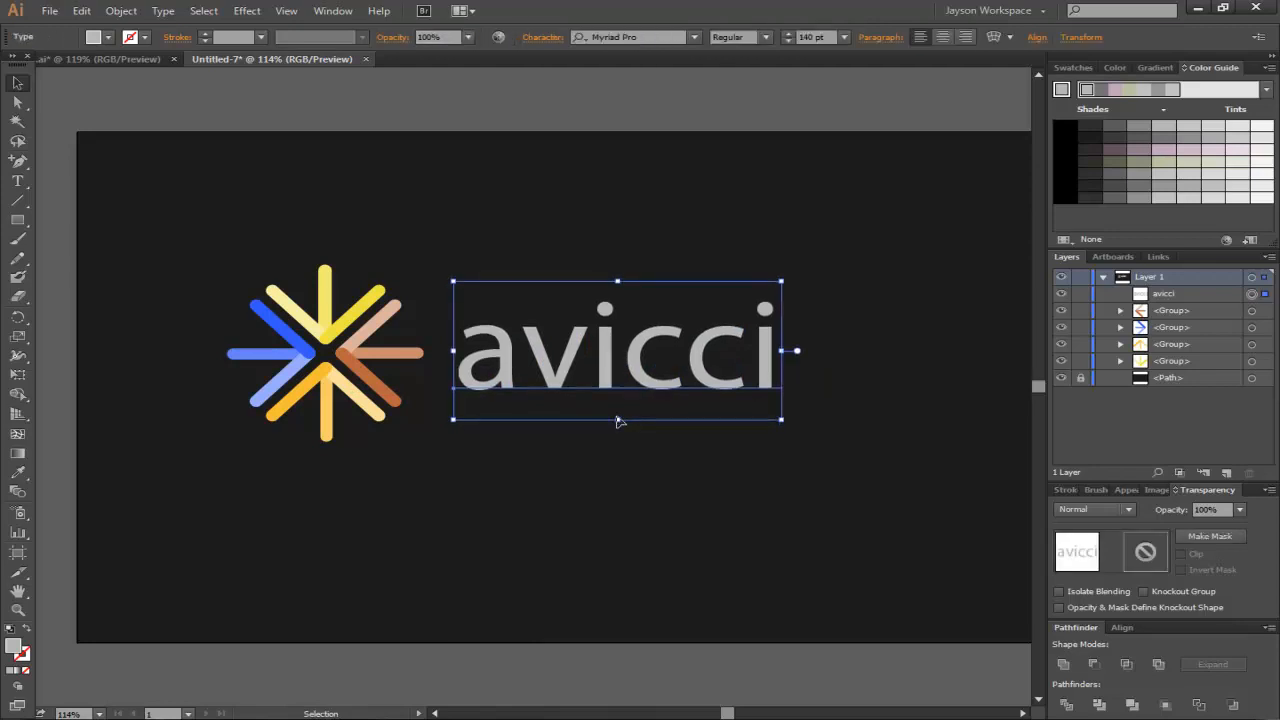
pyautogui.click(520, 255)
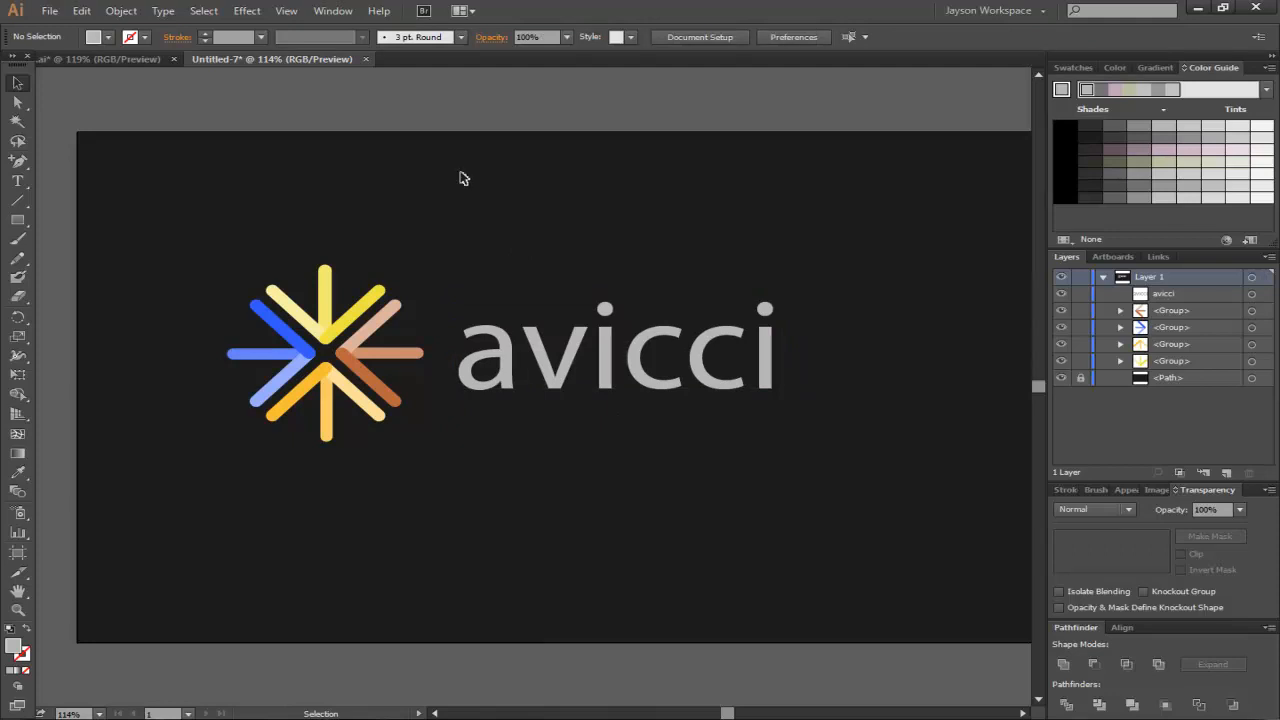
# - Compare the logo with the reference document and inspect the burst's lines
pyautogui.click(138, 61)
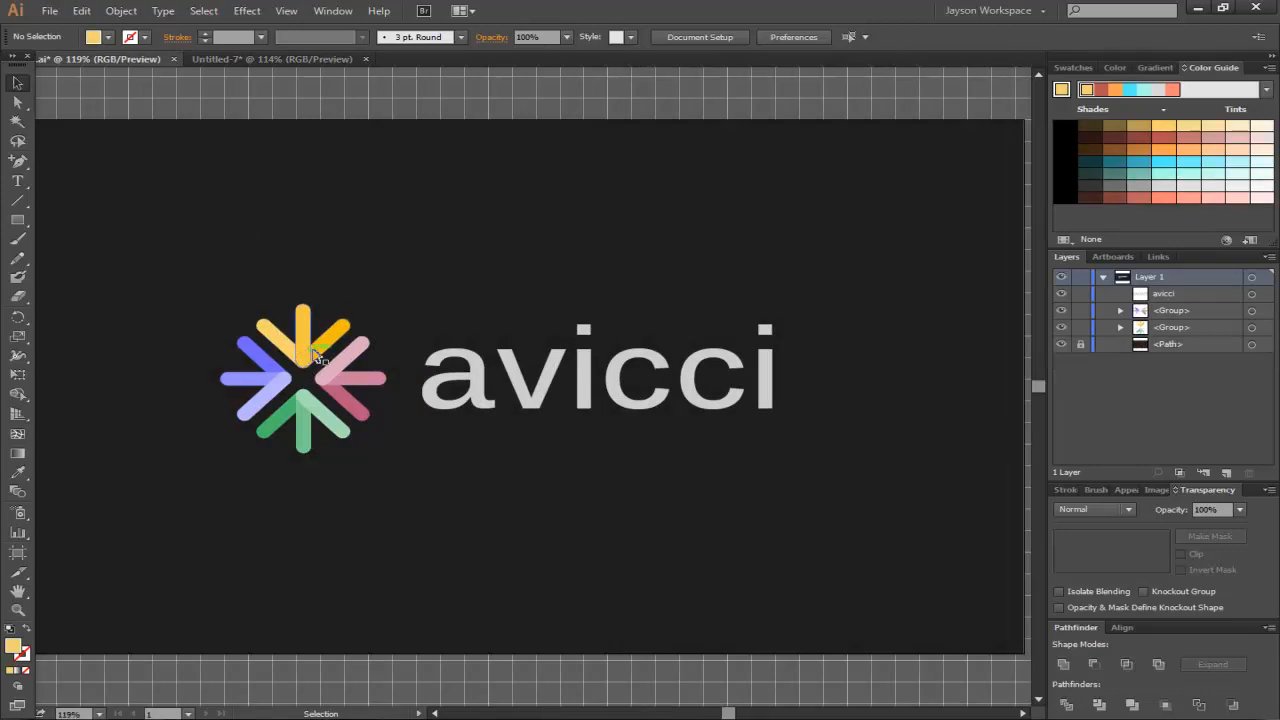
pyautogui.click(271, 60)
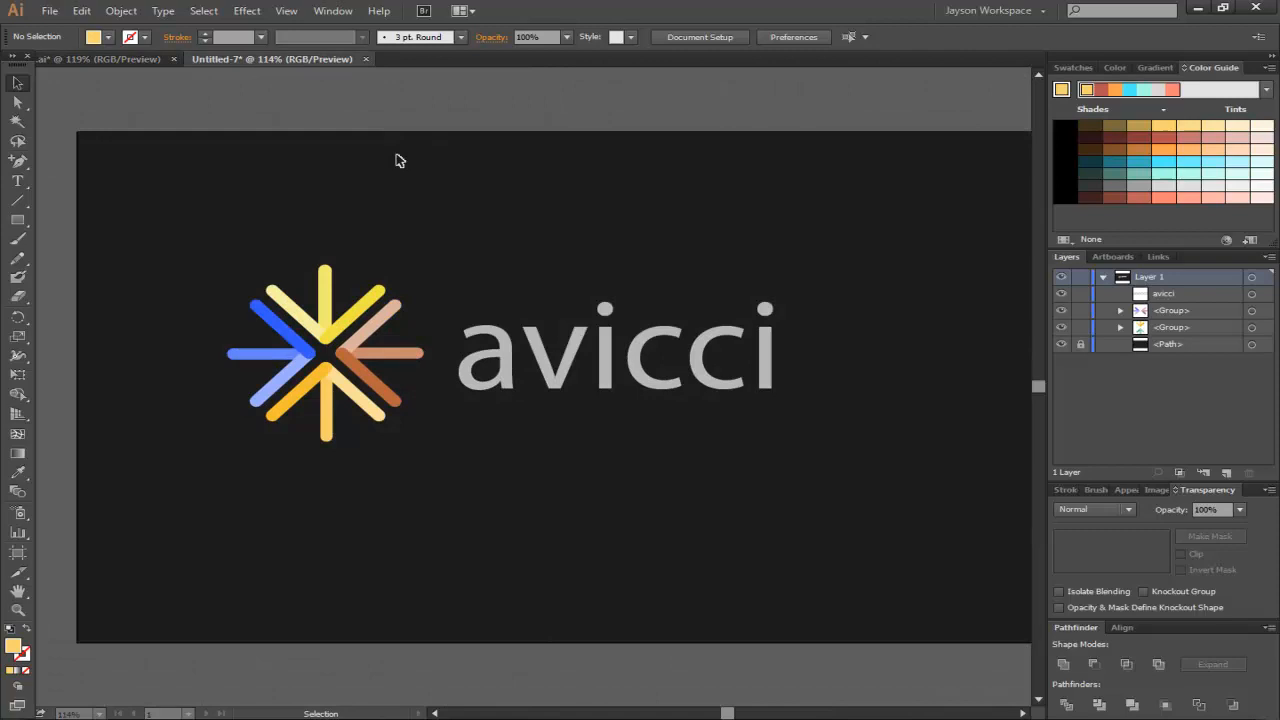
pyautogui.press('a')
pyautogui.click(323, 281)
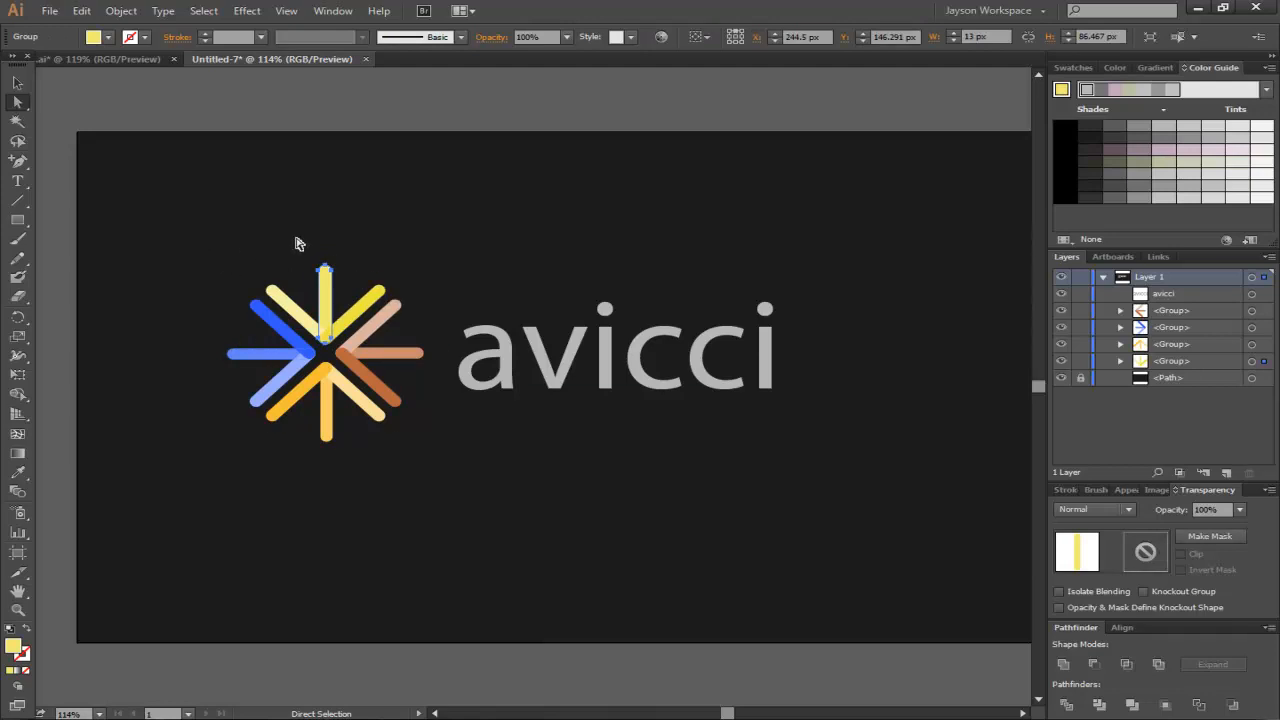
pyautogui.moveTo(234, 246); pyautogui.dragTo(428, 450)
pyautogui.click(400, 270)
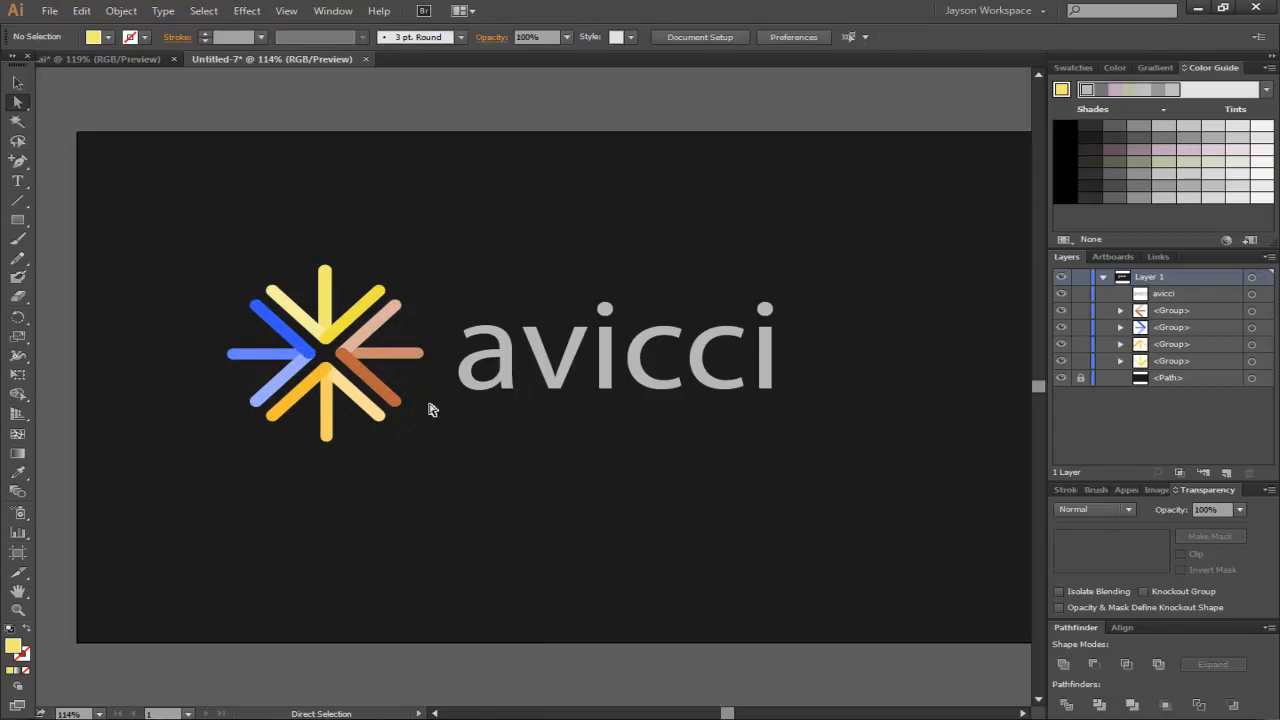